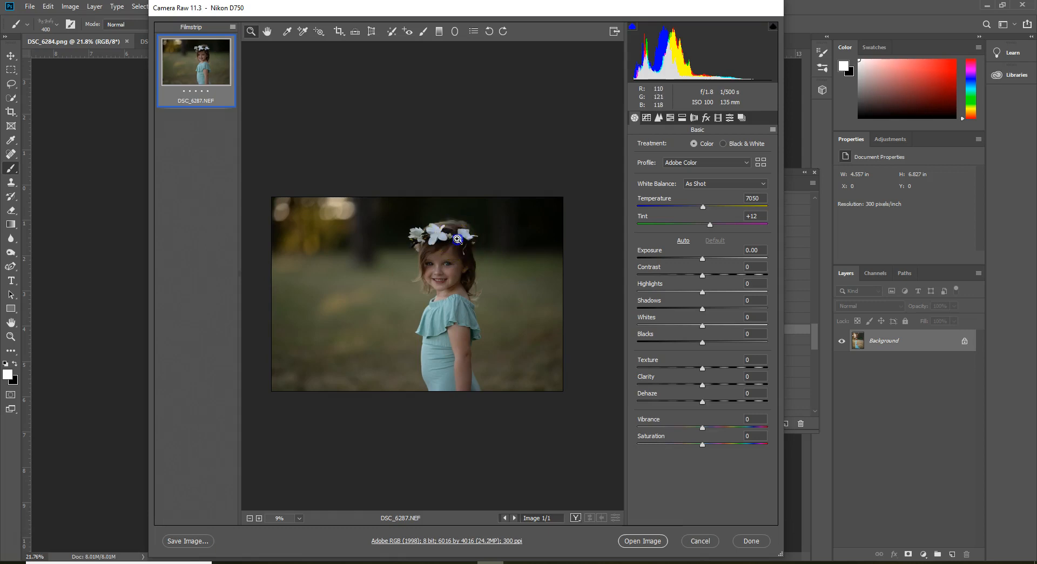
scroll(457, 239, "up", 5)
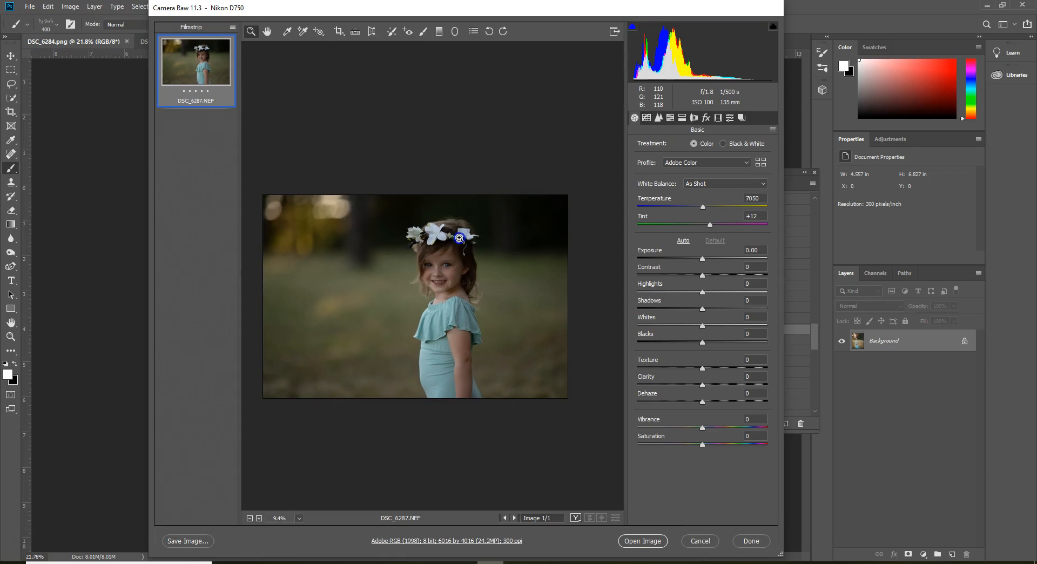
scroll(458, 244, "down", 5)
left_click(375, 273)
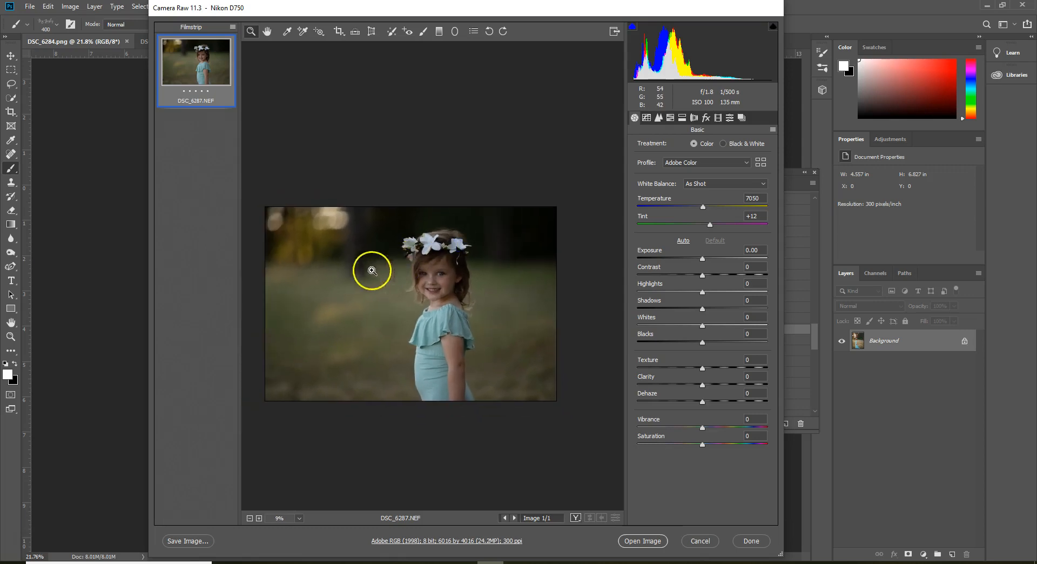
left_click(548, 262)
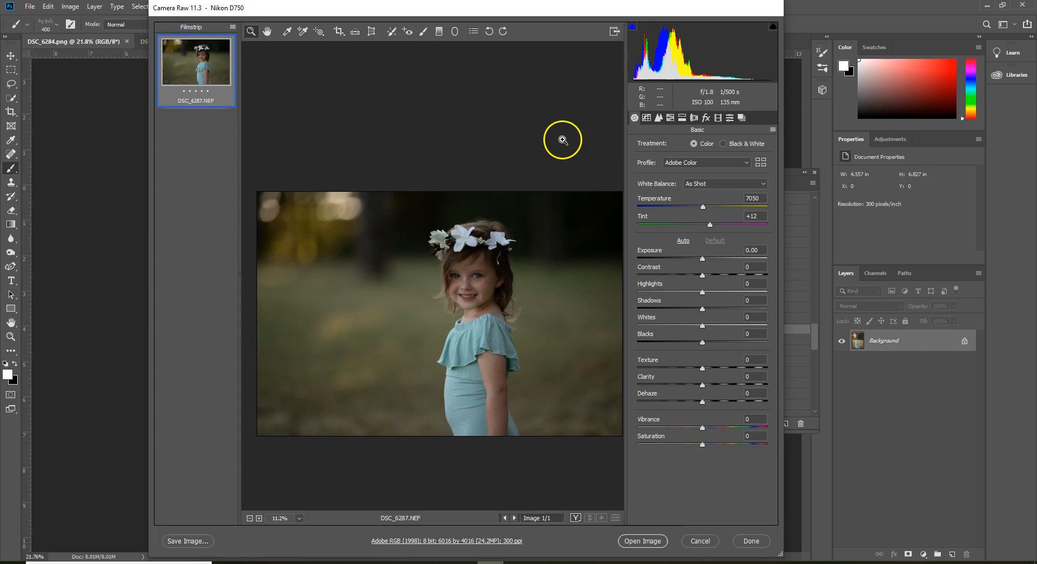
- Open the user presets and preview the 01-series looks on the photo, including Freeze Tag, Leap Frog, Marco Polo and Red Rover
left_click(730, 118)
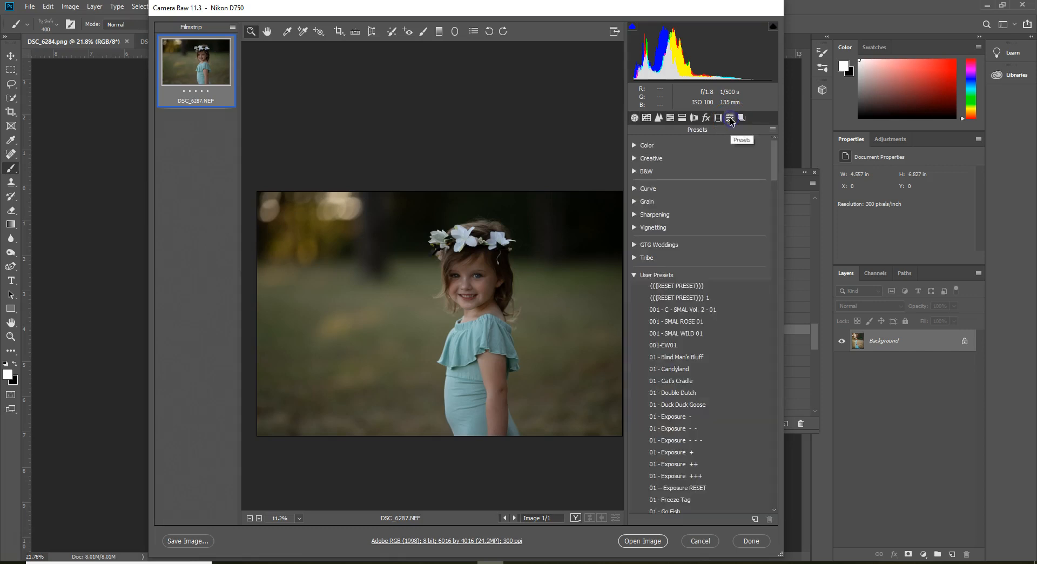
left_click(634, 275)
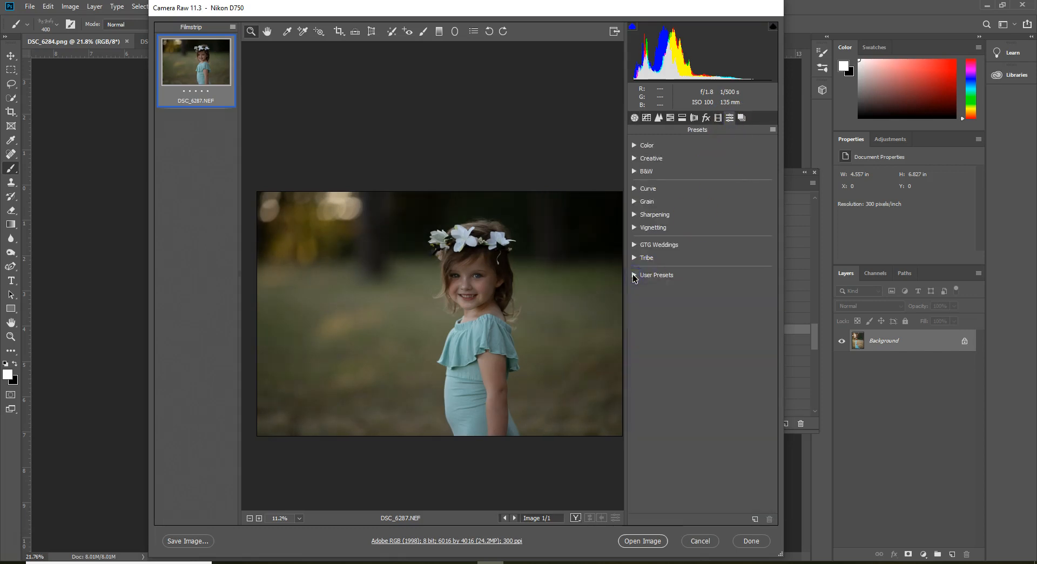
left_click(634, 274)
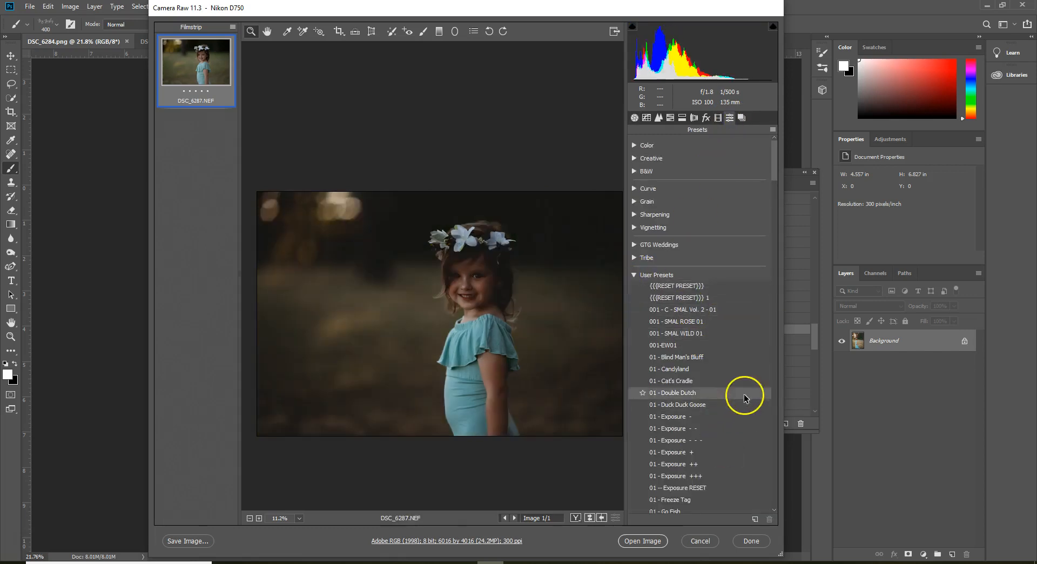
left_click(776, 167)
left_click_drag(776, 167, 775, 176)
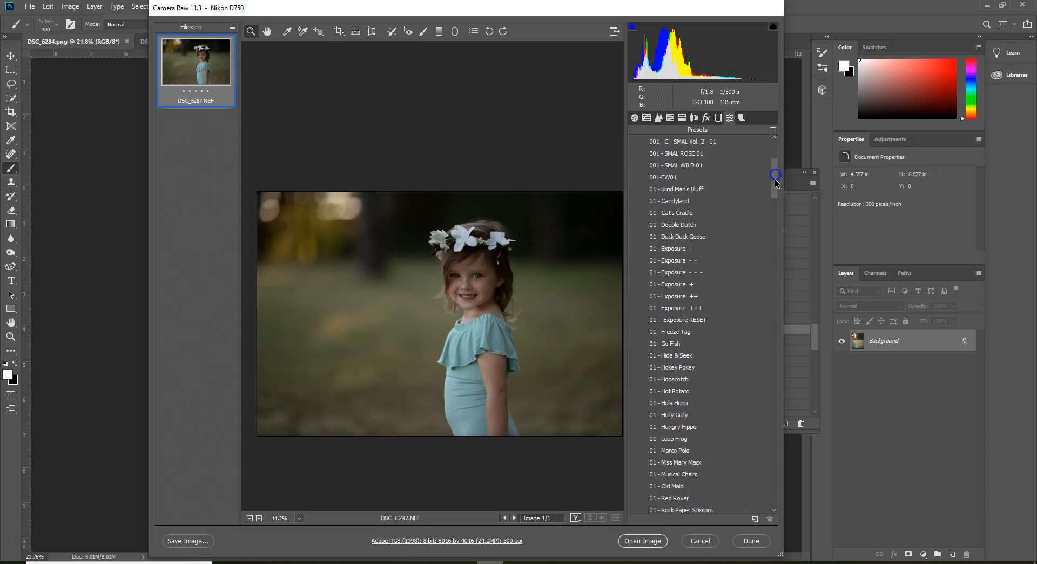
left_click(718, 407)
left_click(709, 430)
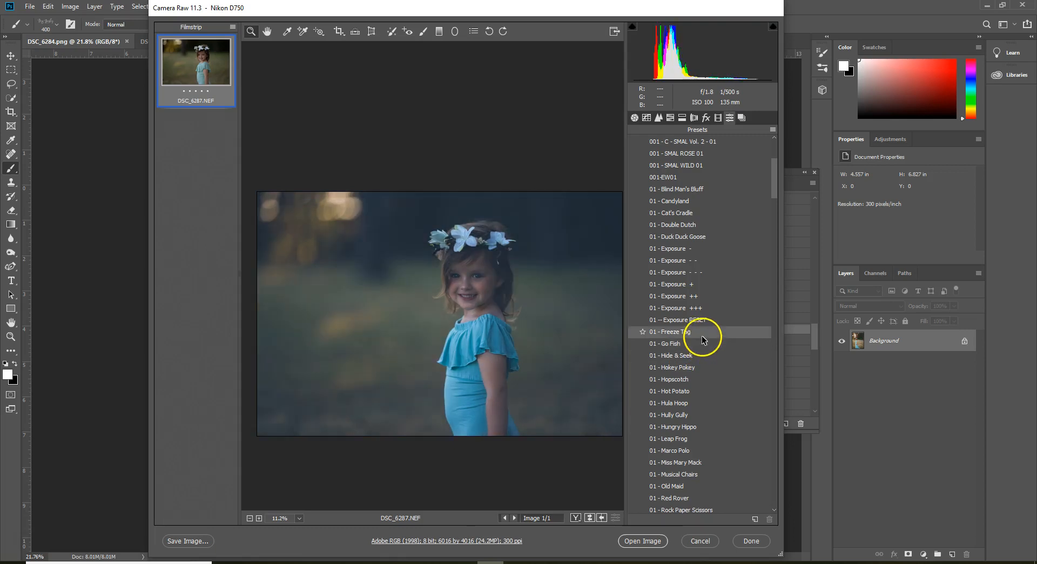
left_click(695, 429)
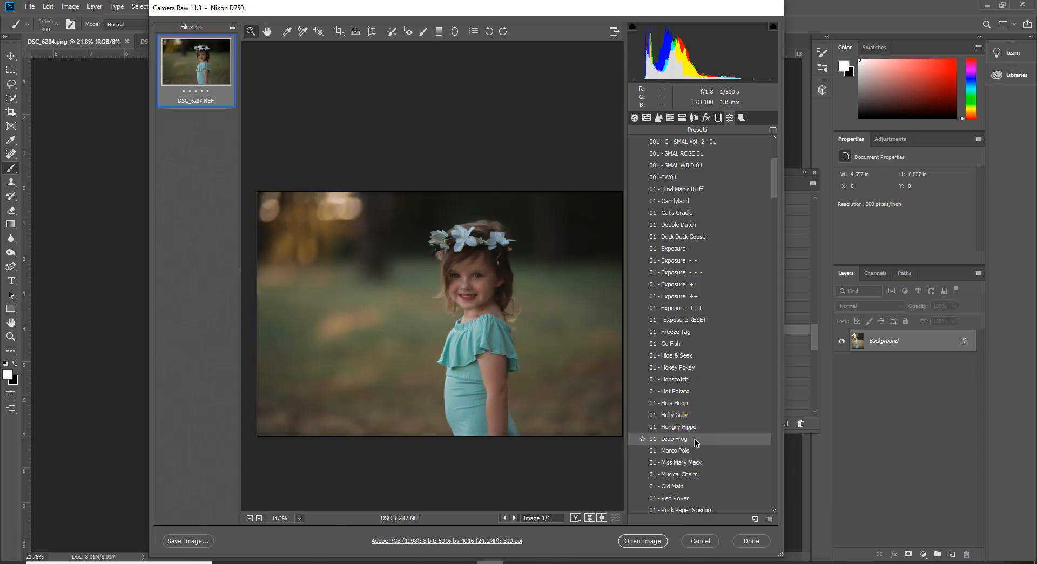
left_click(698, 444)
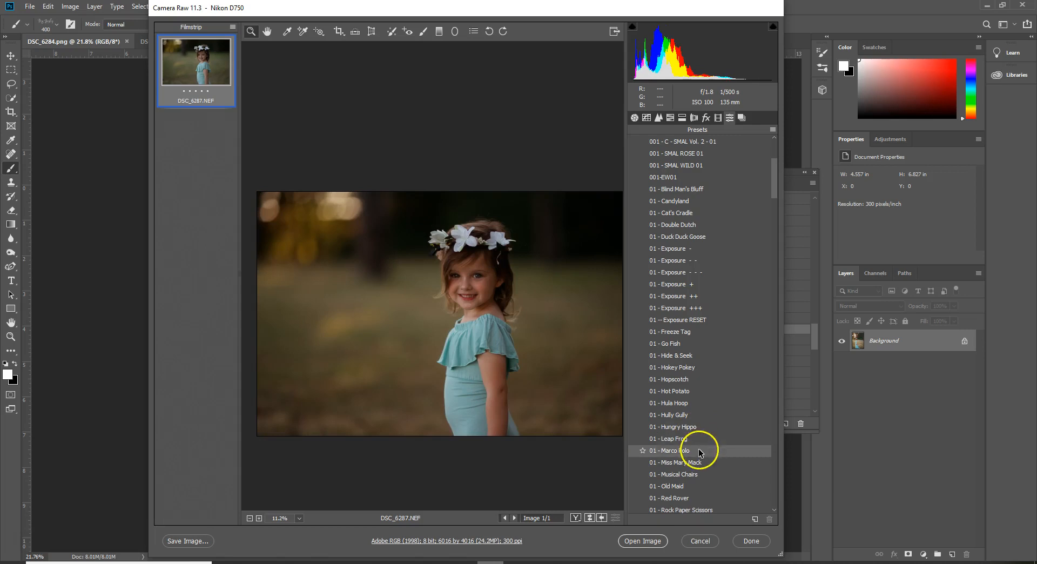
left_click(702, 487)
left_click(703, 499)
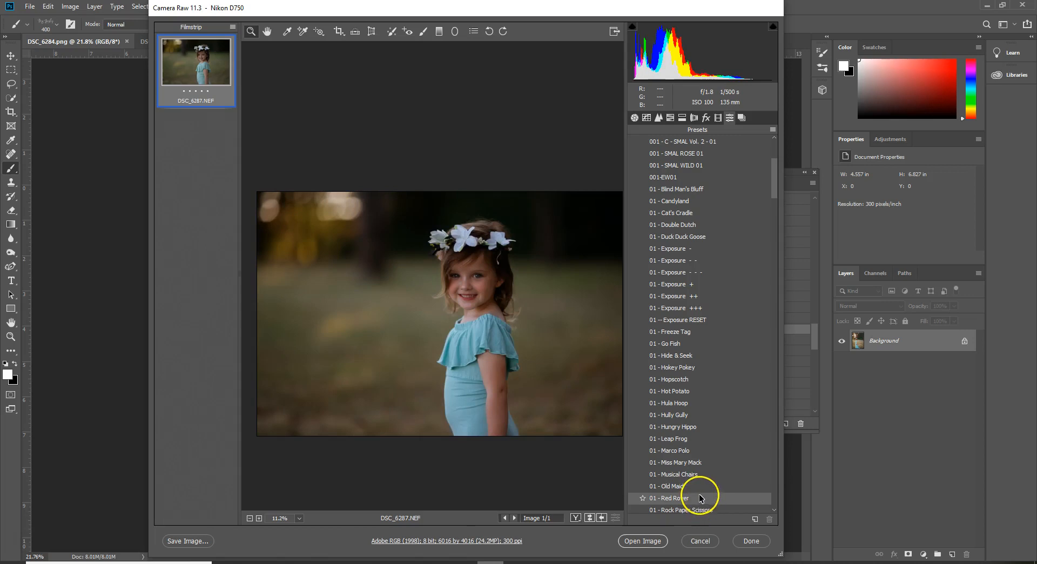
- Apply the 01 - Leap Frog user preset to the photo
scroll(701, 492, "down", 3)
left_click(683, 385)
left_click(694, 363)
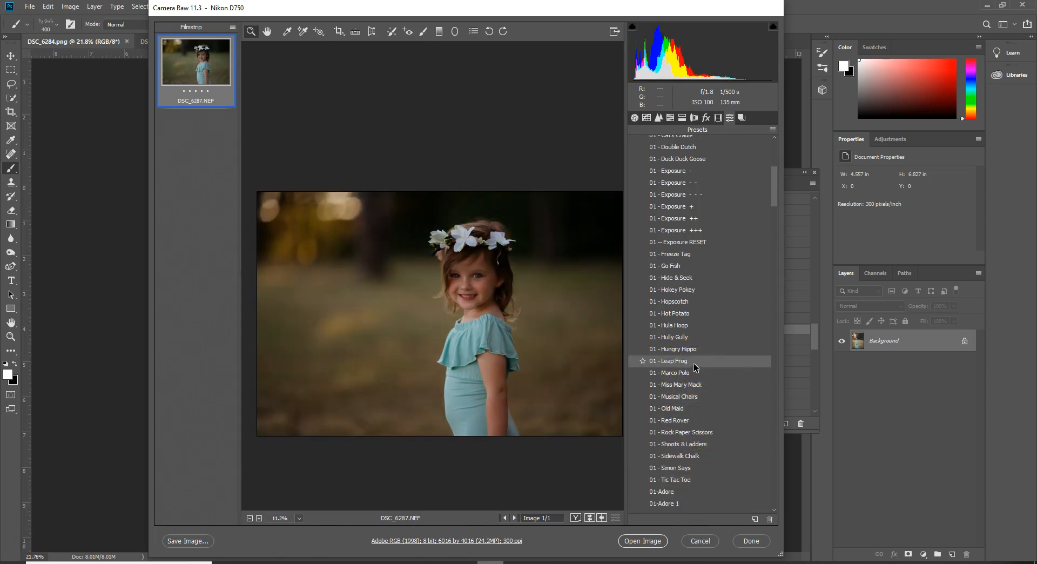
left_click(696, 363)
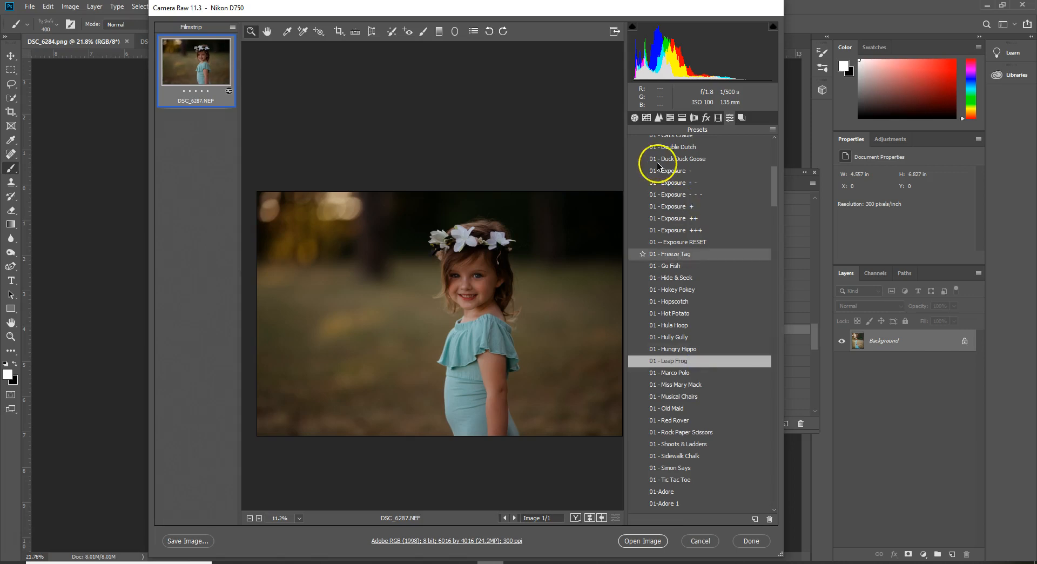
- Set the basic adjustments to Exposure +1.15, Highlights -30, Texture +4, Clarity -5 and Dehaze +5
left_click(635, 119)
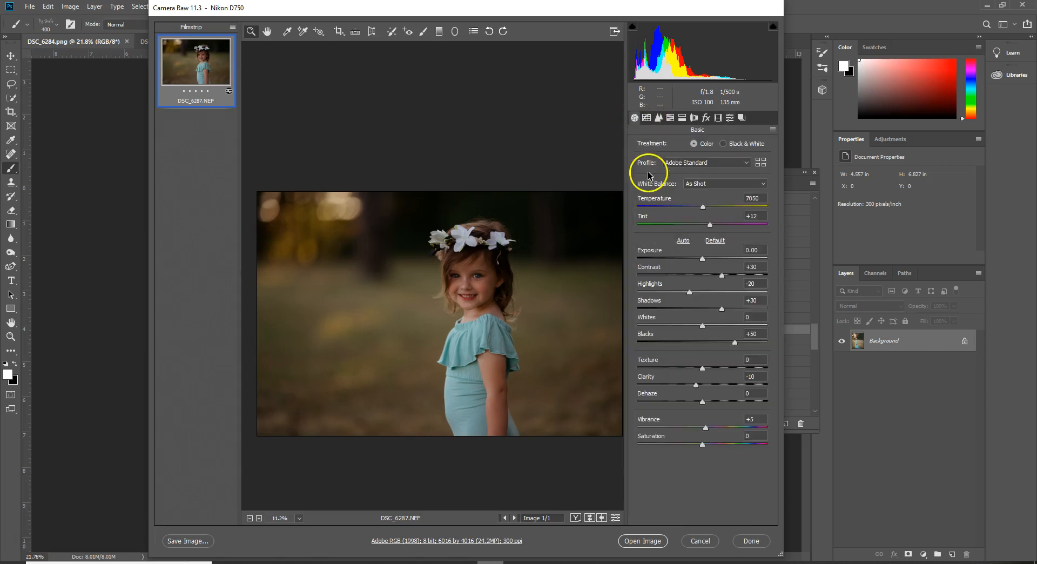
left_click_drag(699, 258, 716, 259)
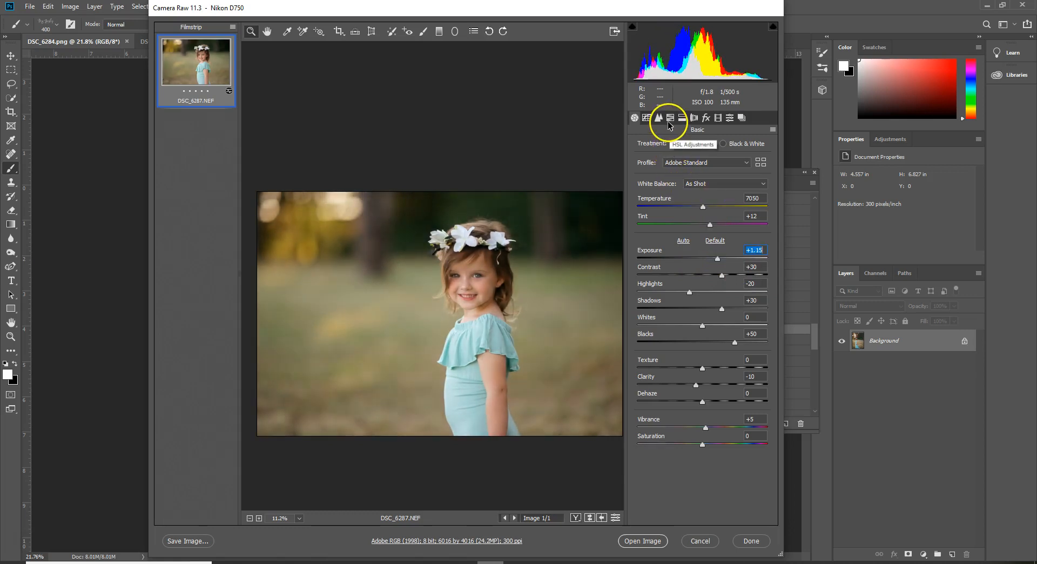
left_click(689, 292)
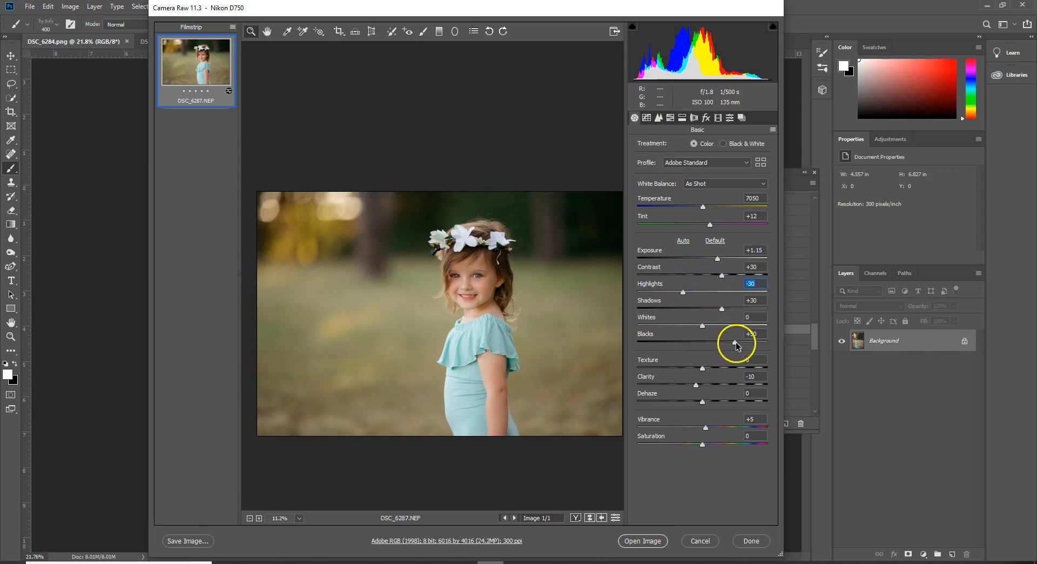
left_click(704, 368)
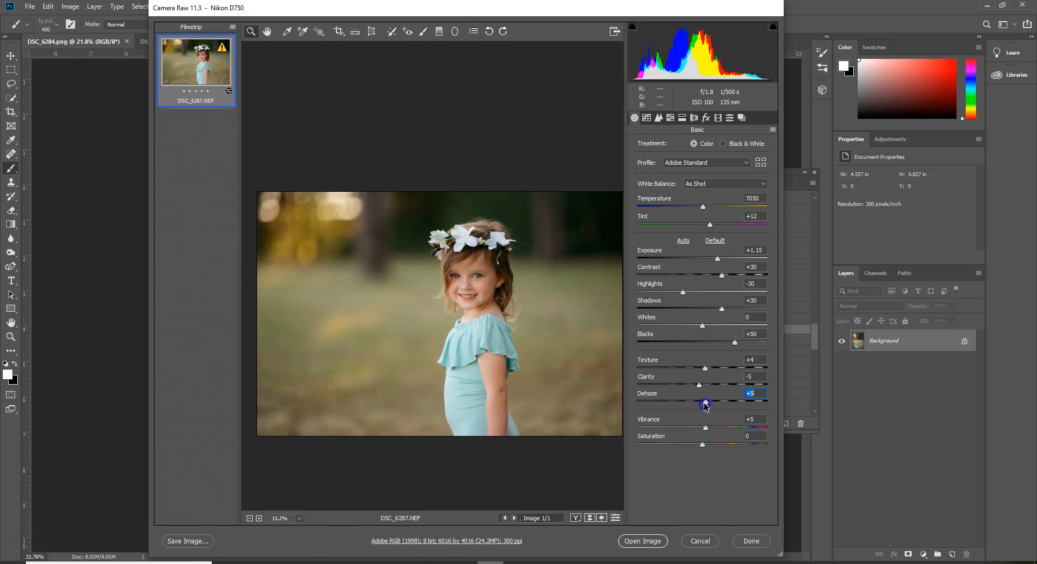
- Check the girl's face up close, set the split-toning highlights saturation to 9, and open the raw photo as a Photoshop document
left_click_drag(486, 294, 523, 266)
left_click_drag(391, 226, 428, 215)
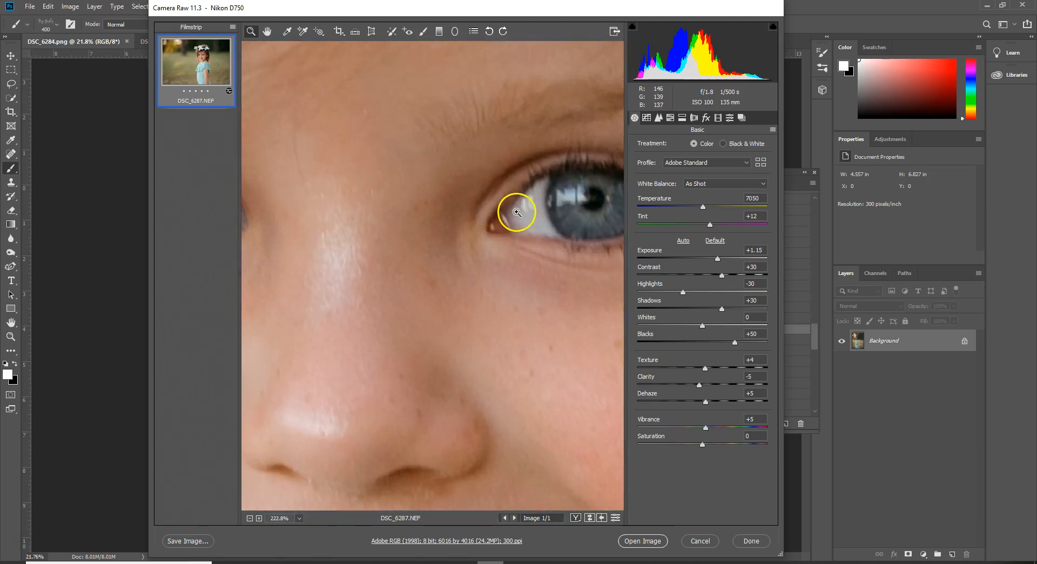
left_click_drag(517, 211, 471, 261)
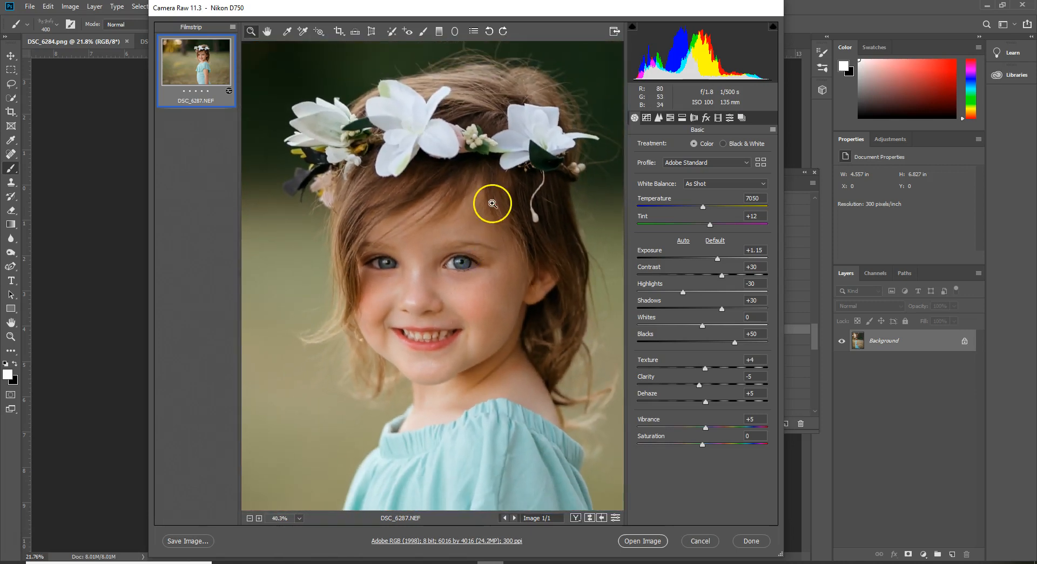
left_click_drag(463, 224, 420, 310)
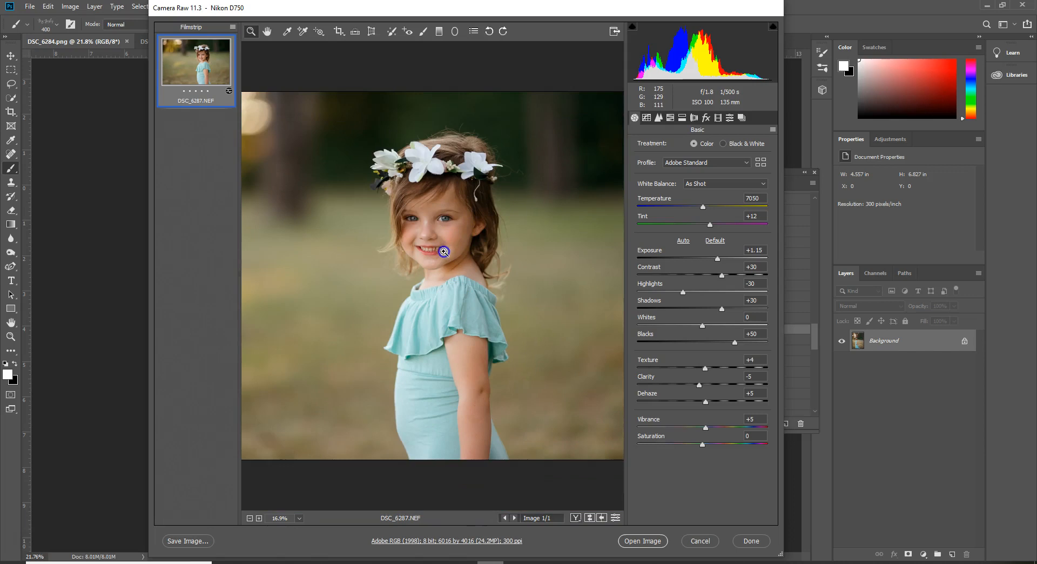
left_click(444, 251, "alt")
left_click(682, 117)
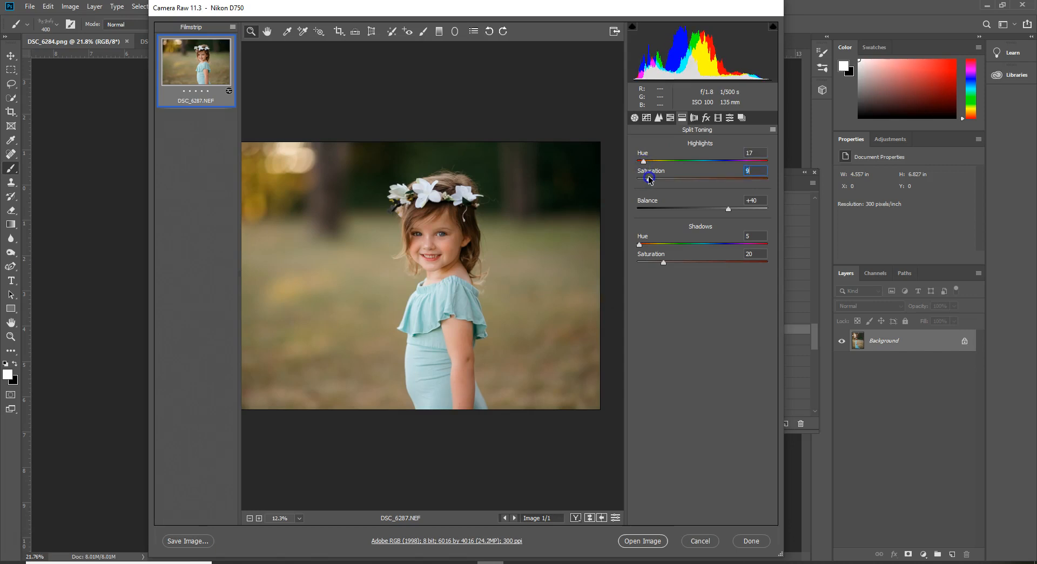
left_click(643, 540)
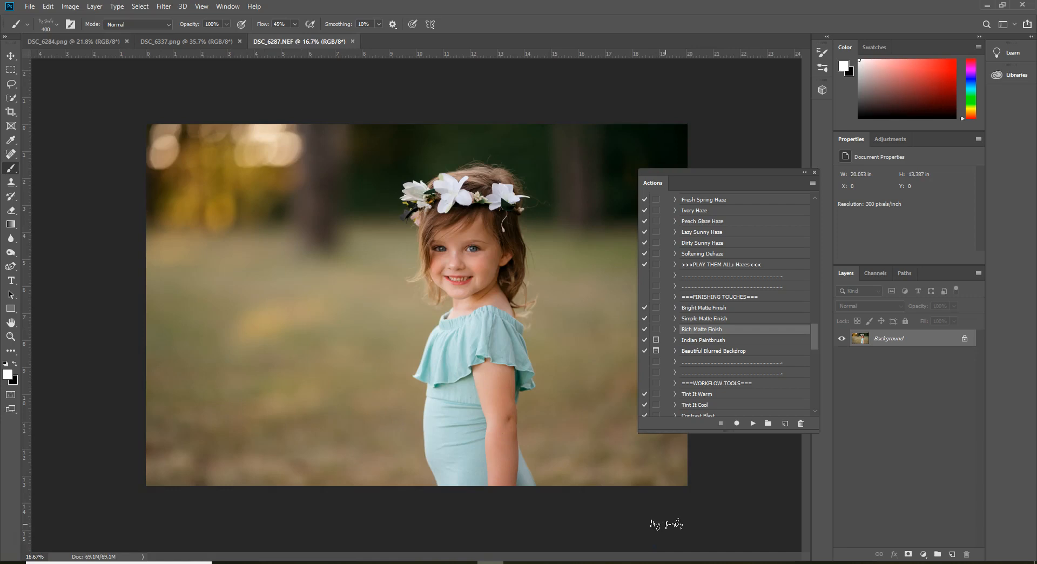
- Collapse the expanded action set and choose a soft round brush at size 400 with 64% opacity
left_click_drag(819, 327, 809, 197)
left_click(666, 295)
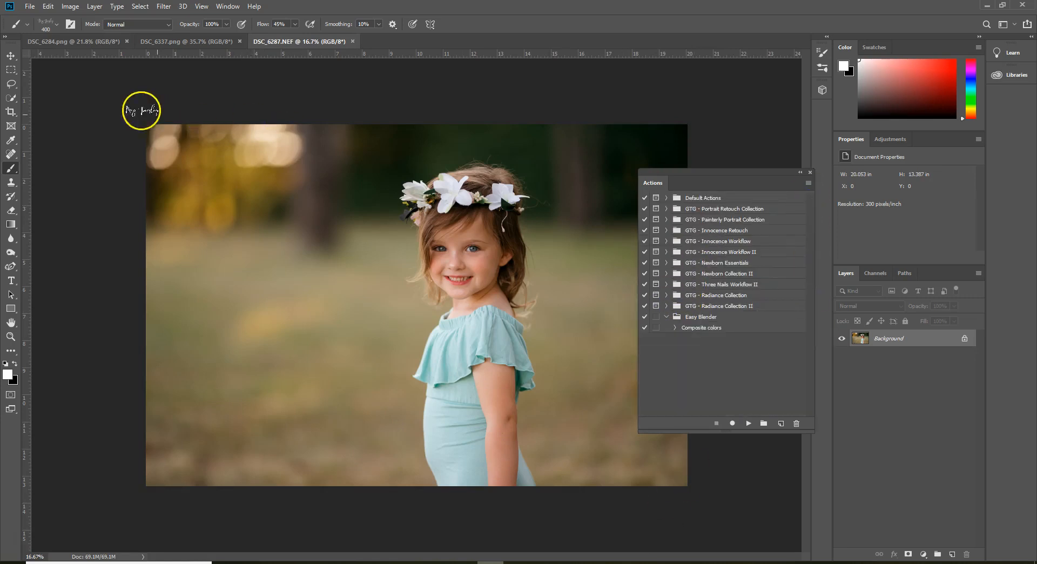
left_click(56, 25)
left_click(48, 108)
left_click(126, 309)
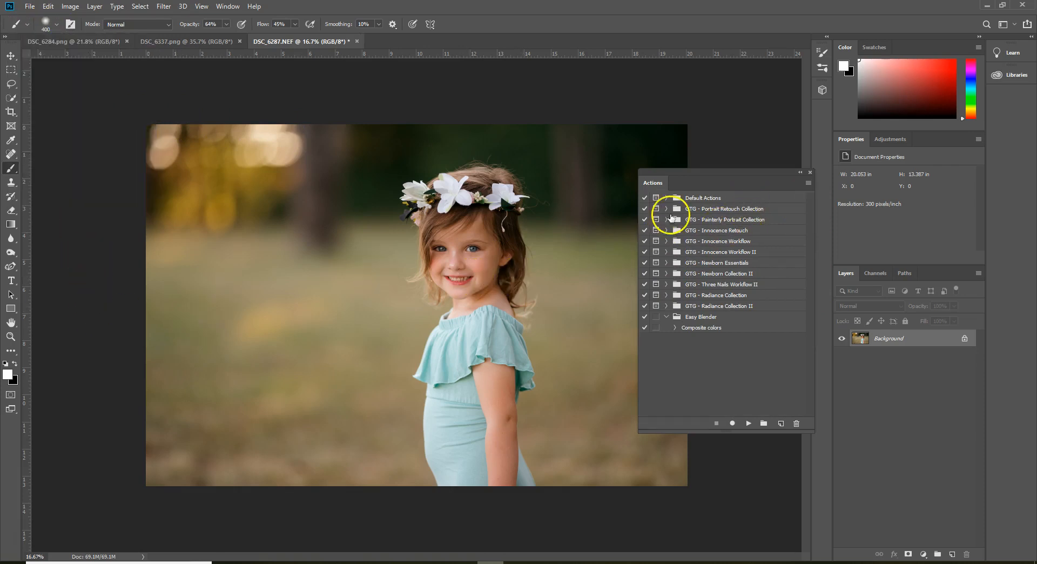
- Run the There She Glows Smoother action from the GTG - Portrait Retouch Collection
left_click(670, 211)
mouse_move(810, 219)
left_mouse_down()
mouse_move(811, 230)
mouse_move(815, 212)
left_mouse_up()
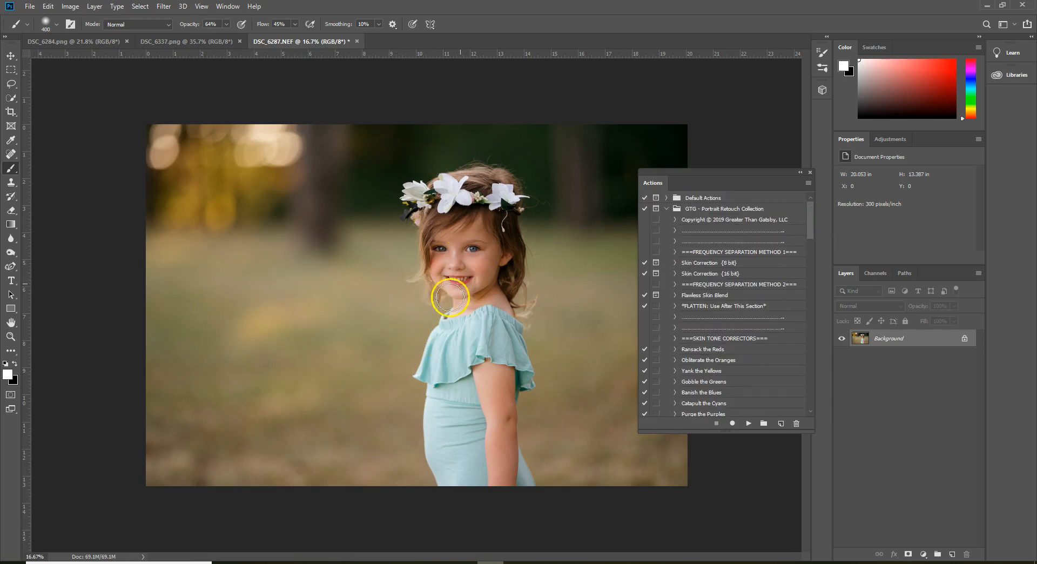
left_click_drag(810, 224, 813, 262)
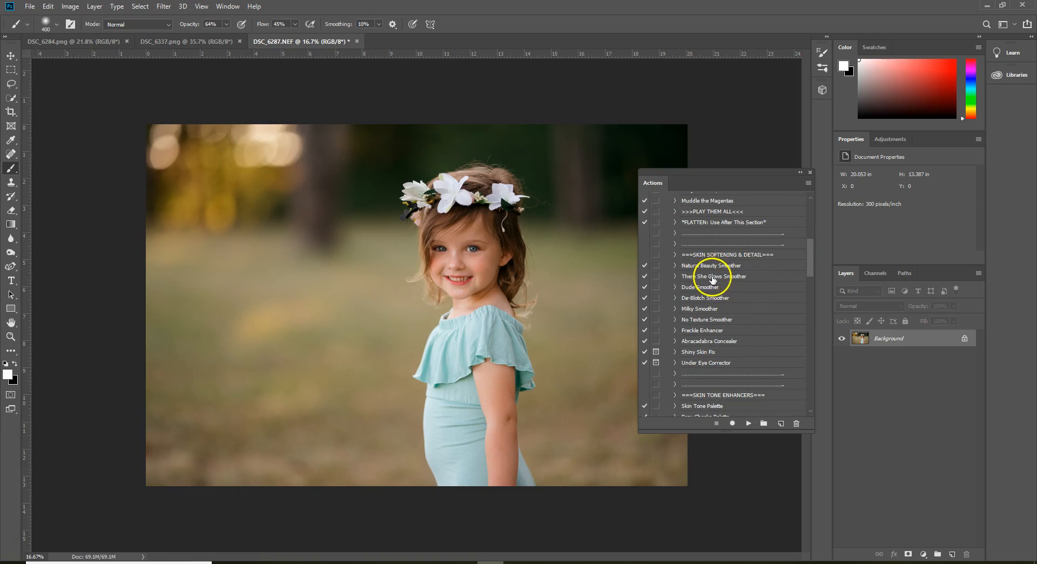
left_click(713, 276)
left_click(747, 423)
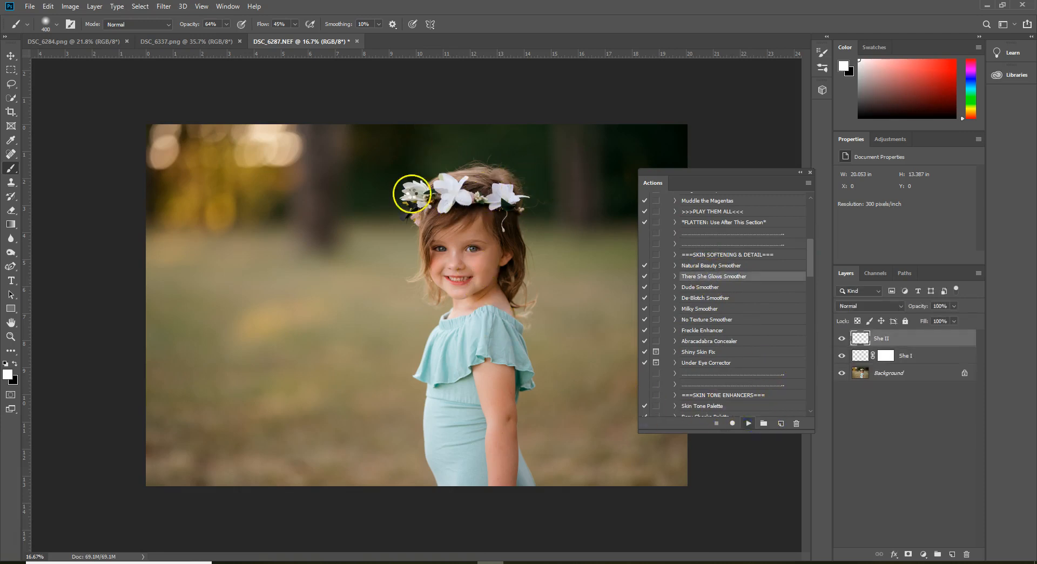
- Paint the skin smoothing onto the girl's face in the There She Glows Smoother mask with a white 125 px brush
key("z")
mouse_move(475, 252)
left_mouse_down()
mouse_move(527, 274)
mouse_move(501, 260)
mouse_move(506, 204)
mouse_move(485, 256)
mouse_move(414, 262)
mouse_move(409, 319)
mouse_move(408, 298)
left_mouse_up()
key("b")
key("bracketleft")
key("bracketleft")
mouse_move(435, 340)
left_mouse_down()
mouse_move(502, 343)
mouse_move(517, 285)
mouse_move(499, 259)
mouse_move(464, 245)
left_mouse_up()
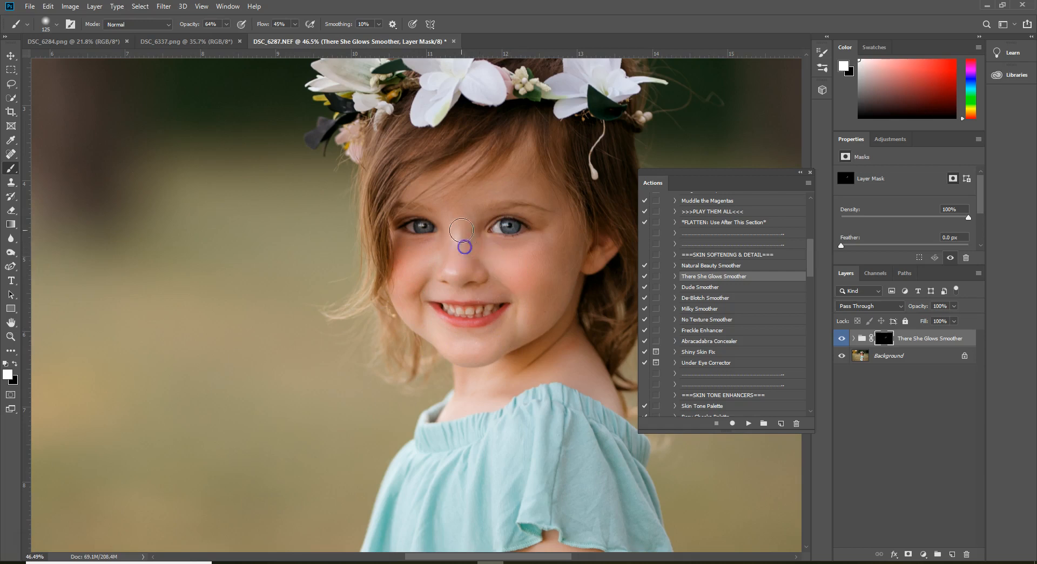
mouse_move(534, 253)
left_mouse_down()
mouse_move(528, 187)
mouse_move(493, 189)
mouse_move(467, 209)
mouse_move(447, 250)
mouse_move(423, 257)
left_mouse_up()
mouse_move(407, 292)
left_mouse_down()
mouse_move(439, 293)
mouse_move(440, 238)
left_mouse_up()
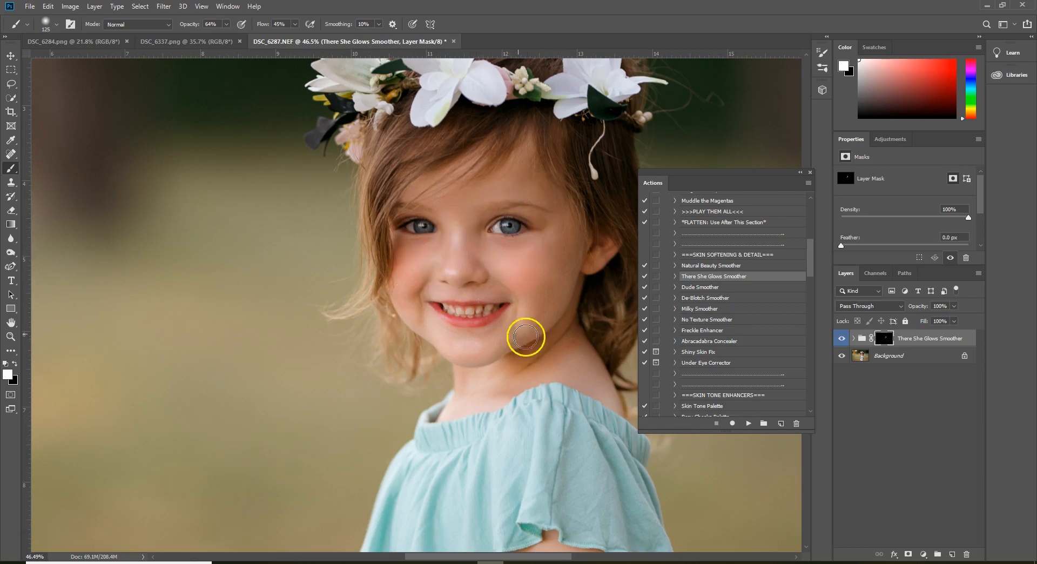
- Run the Rosy Cheeks Palette action from the skin tone enhancers
scroll(741, 309, "down", 4)
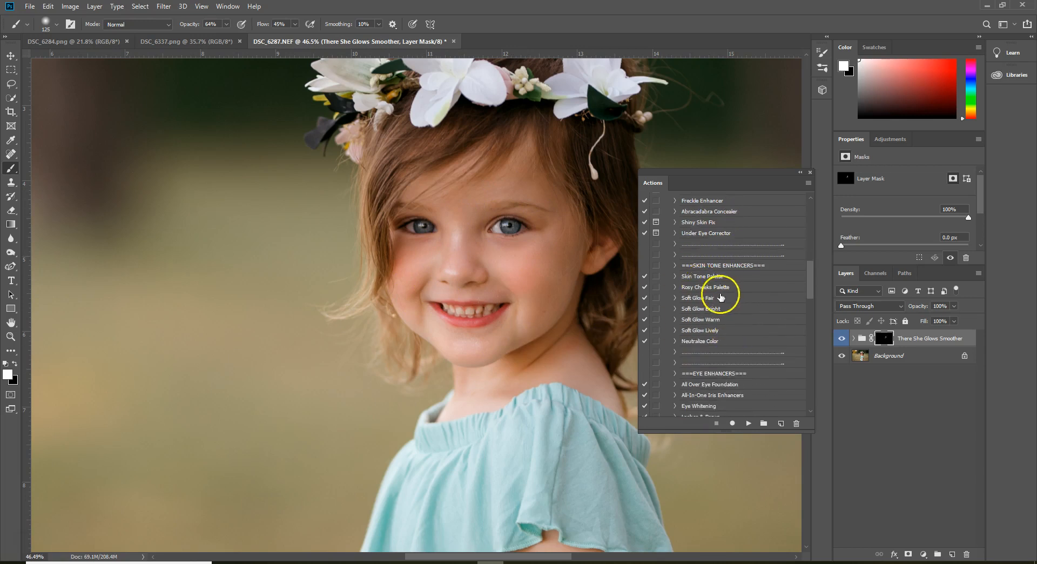
left_click(705, 287)
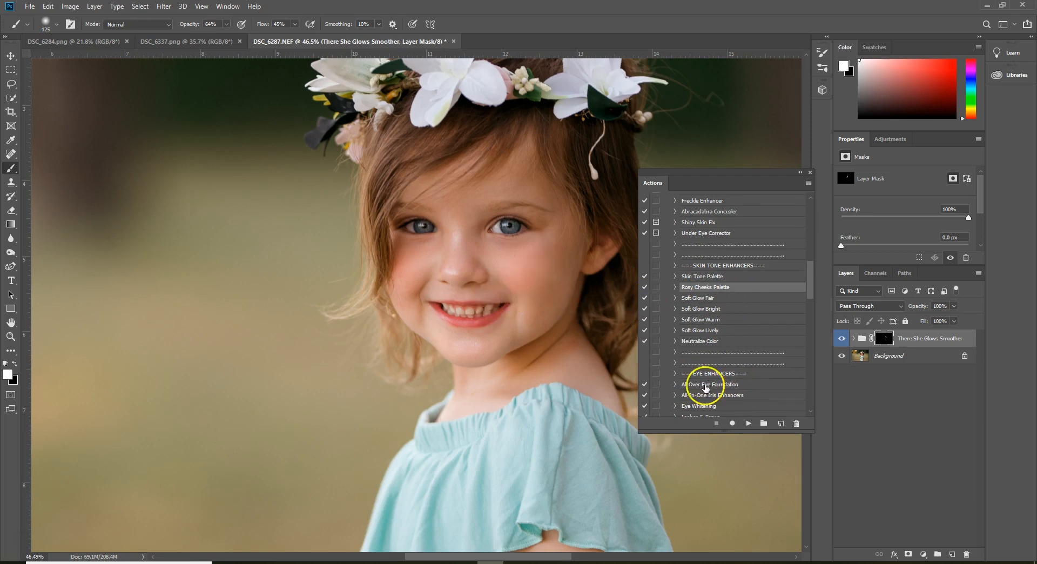
left_click(748, 423)
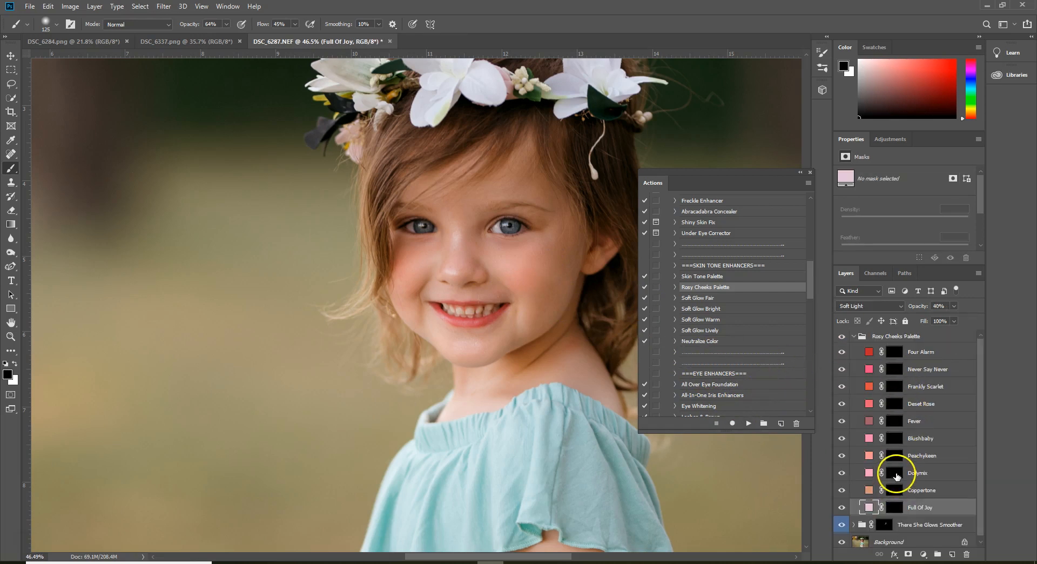
- Paint blush on both of the girl's cheeks in the Peachykeen layer mask, using white and a brush enlarged to 250 px
left_click(895, 474)
left_click(895, 457)
key("x")
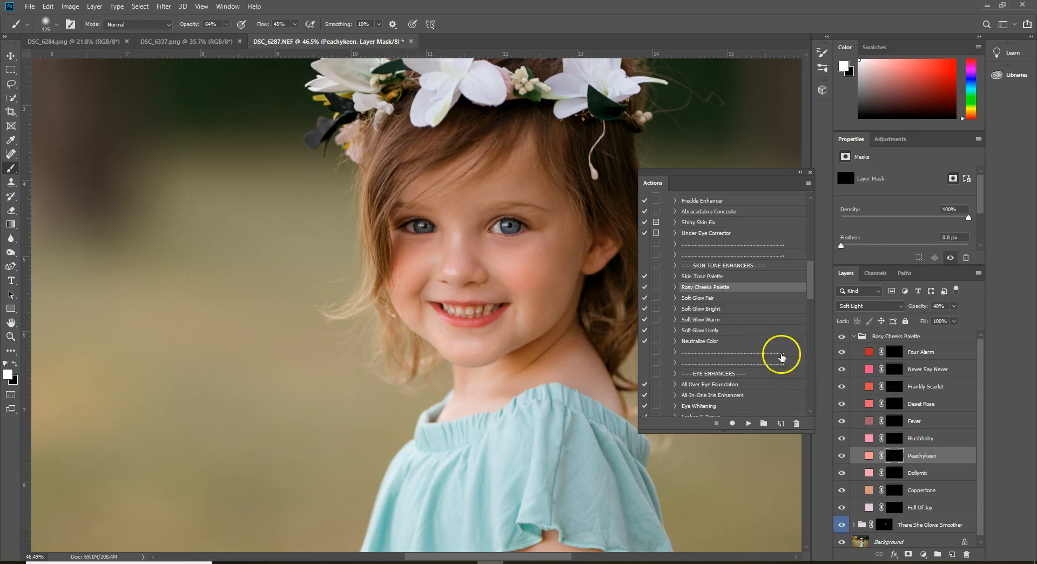
key("bracketright")
key("bracketright")
key("bracketright")
key("bracketright")
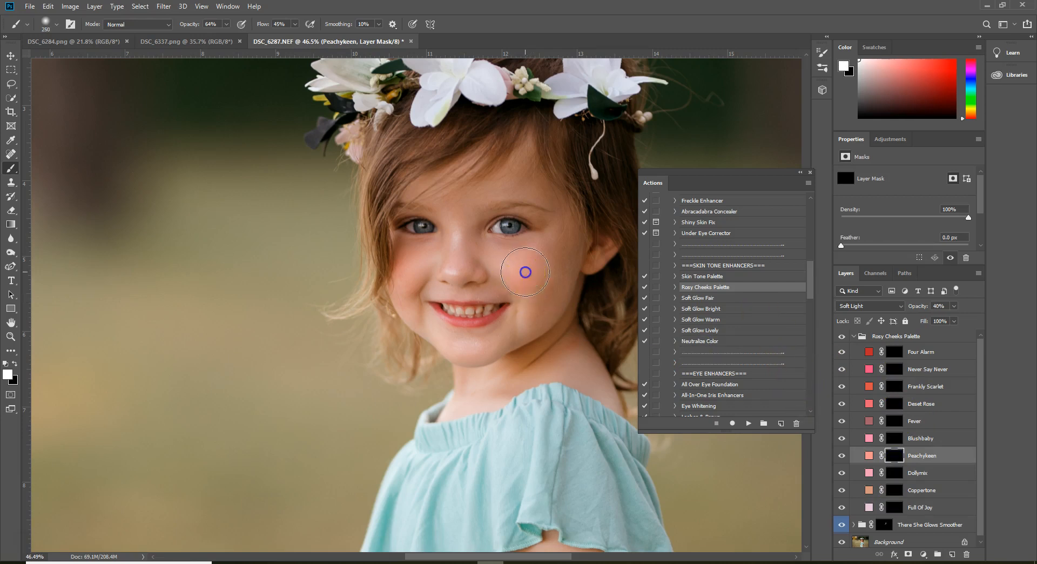
left_click_drag(428, 284, 405, 272)
- Run the All Over Eye Foundation action and paint its BASE: Eye Foundation mask white over both of the girl's eyes with a small brush
scroll(783, 364, "down", 1)
left_click(702, 351)
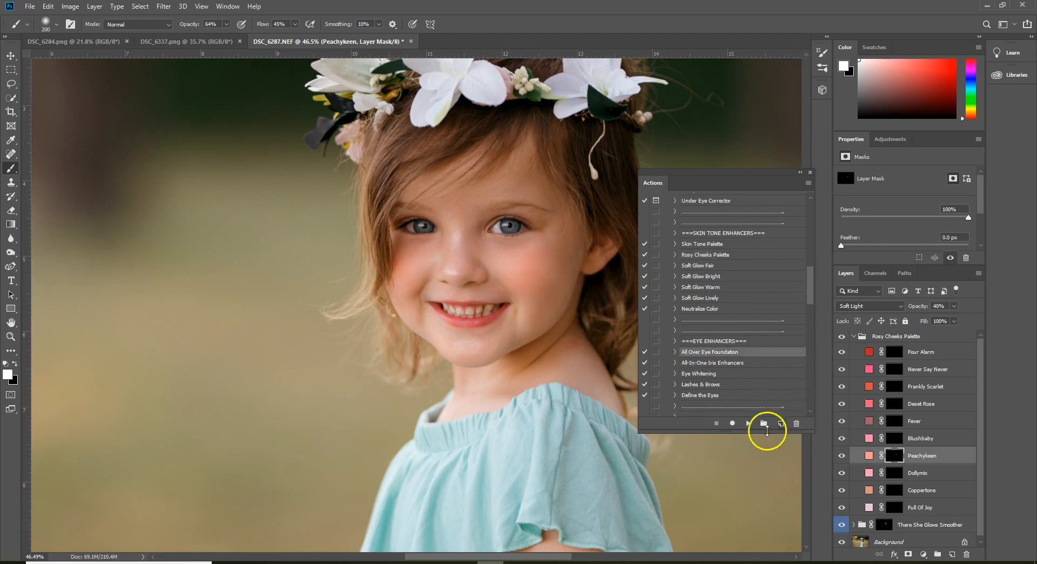
left_click(748, 423)
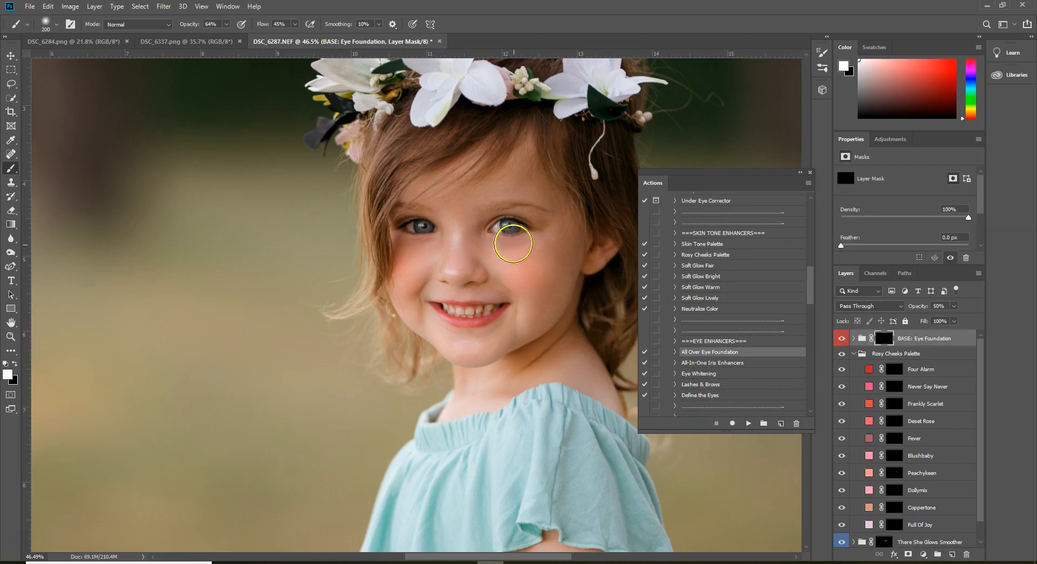
scroll(486, 226, "up", 5)
left_click_drag(560, 230, 506, 235)
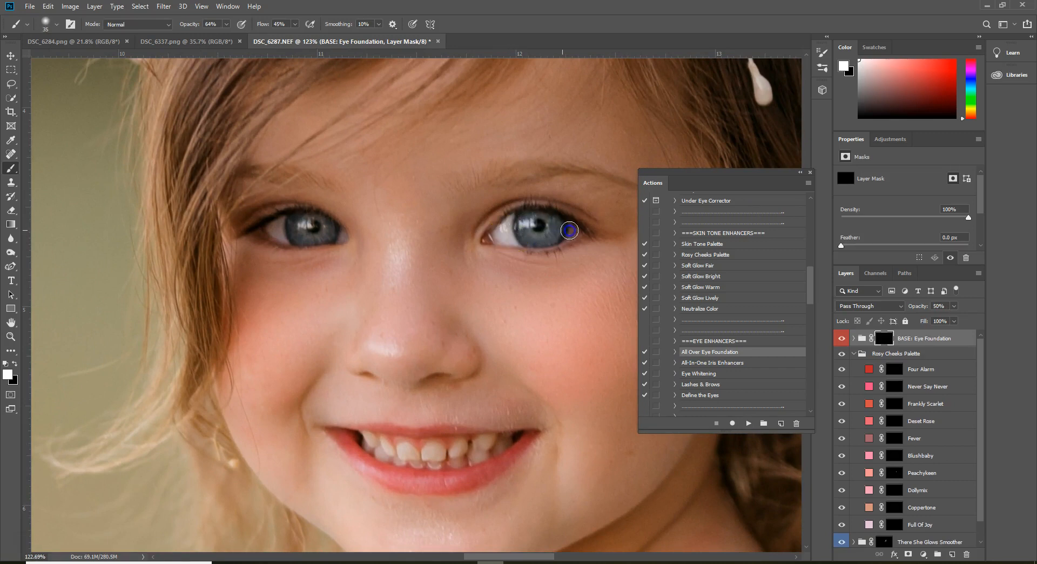
left_click_drag(274, 211, 281, 232)
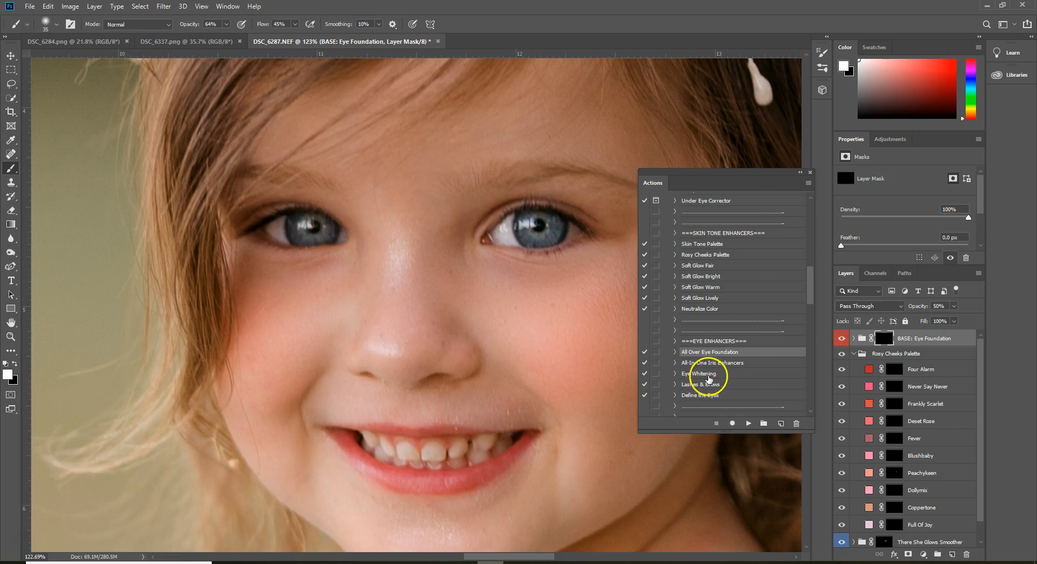
- Run the All-In-One Iris Enhancers action and paint both irises white in the Brighten Iris Color mask with a smaller brush
left_click(708, 362)
left_click(748, 423)
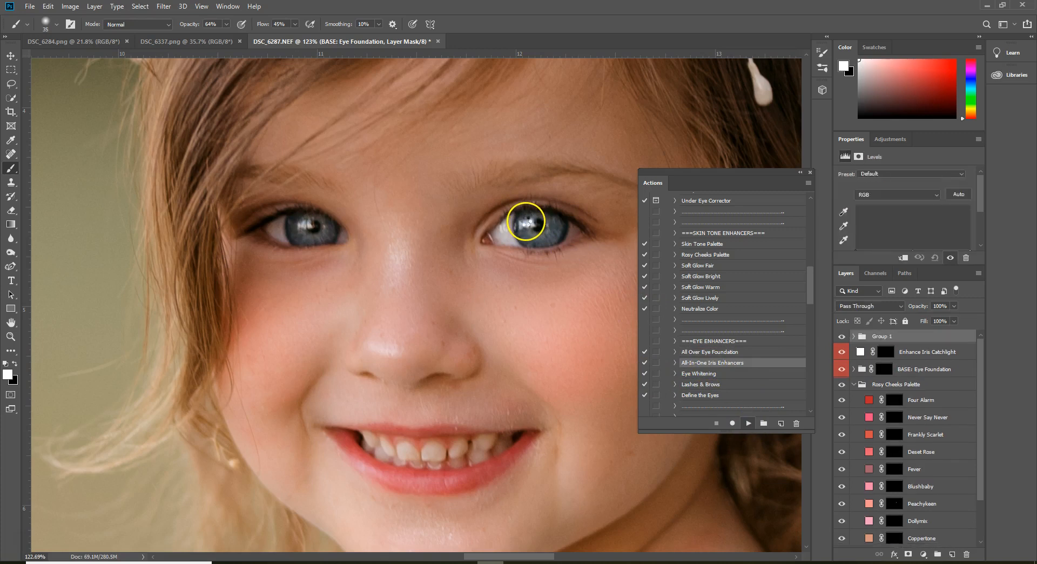
key("bracketleft")
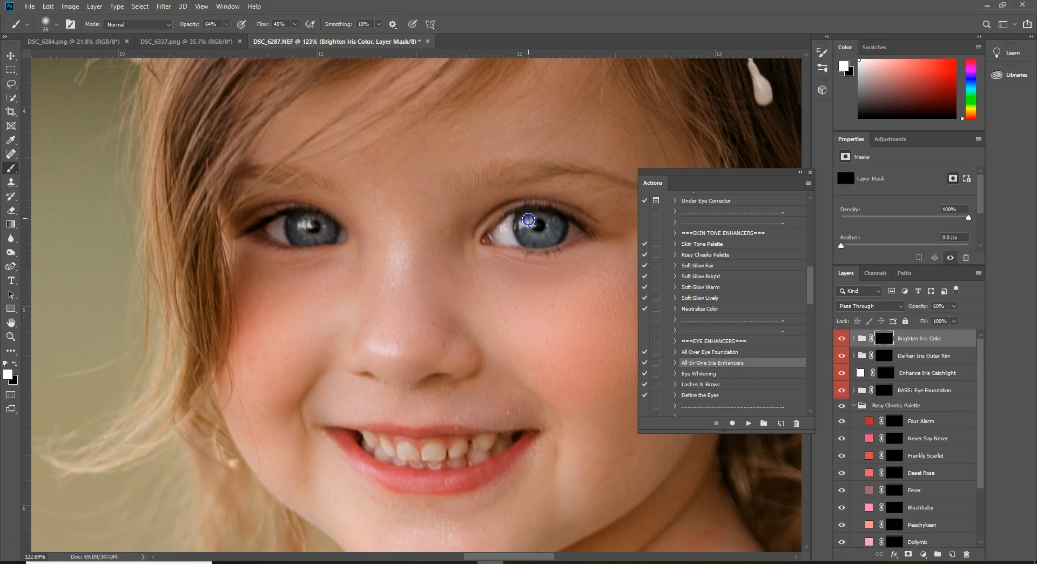
left_click_drag(339, 231, 298, 221)
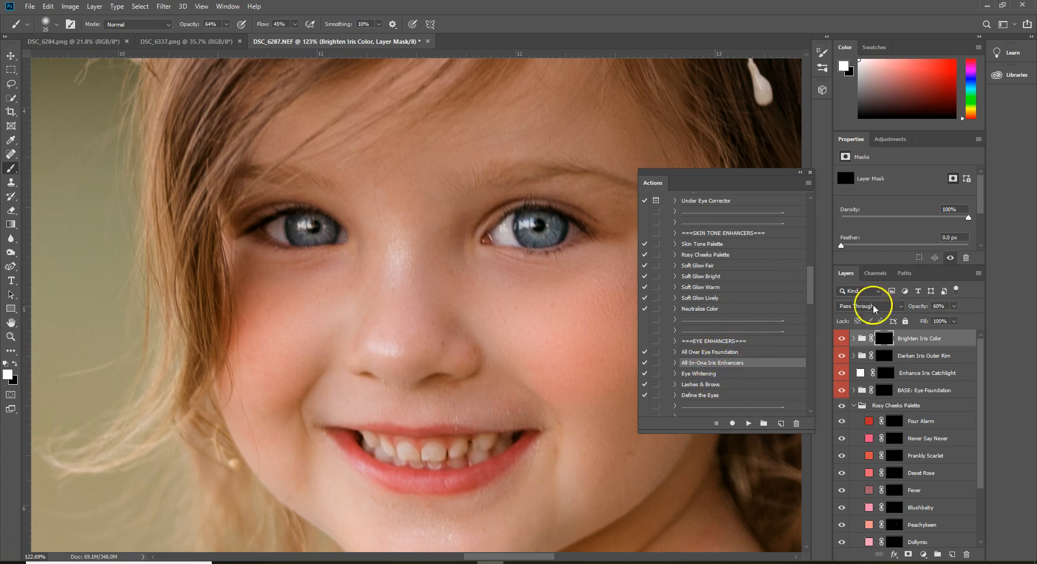
- Run the Eye Whitening action and paint its mask over the whites of both eyes with a white 15 px brush
left_click_drag(813, 280, 810, 288)
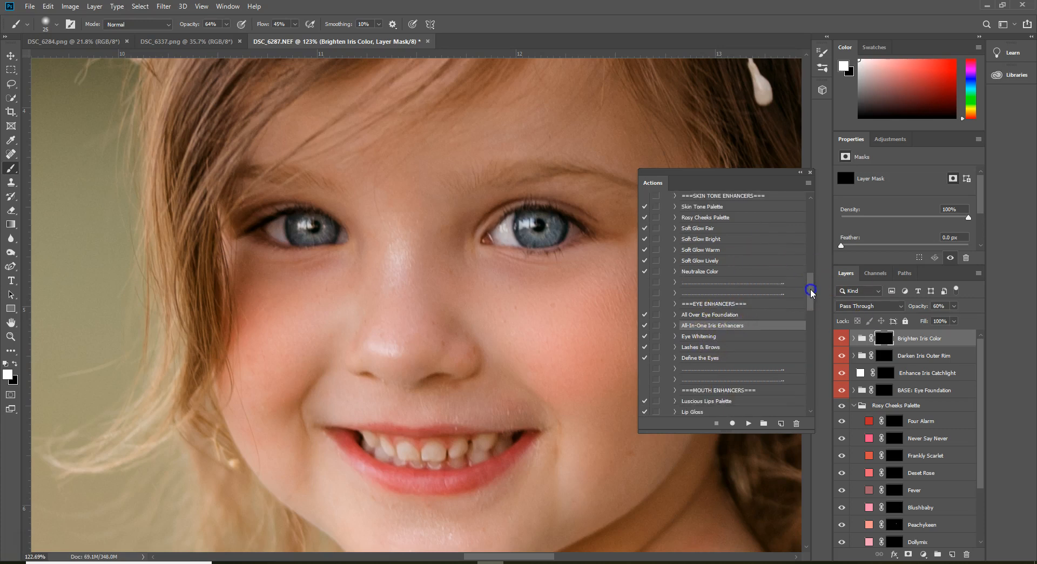
left_click(696, 337)
left_click(748, 423)
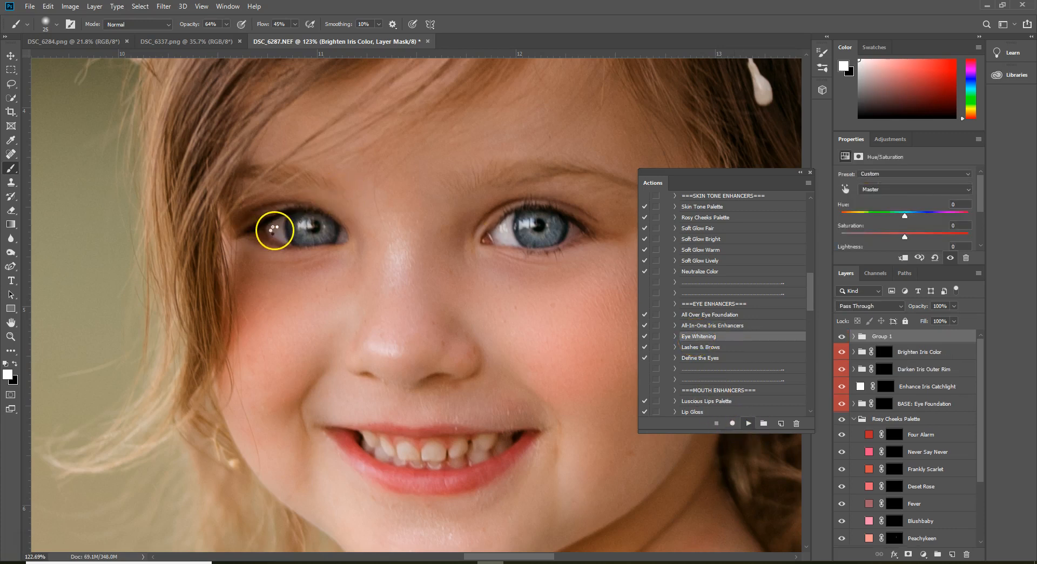
key("bracketleft")
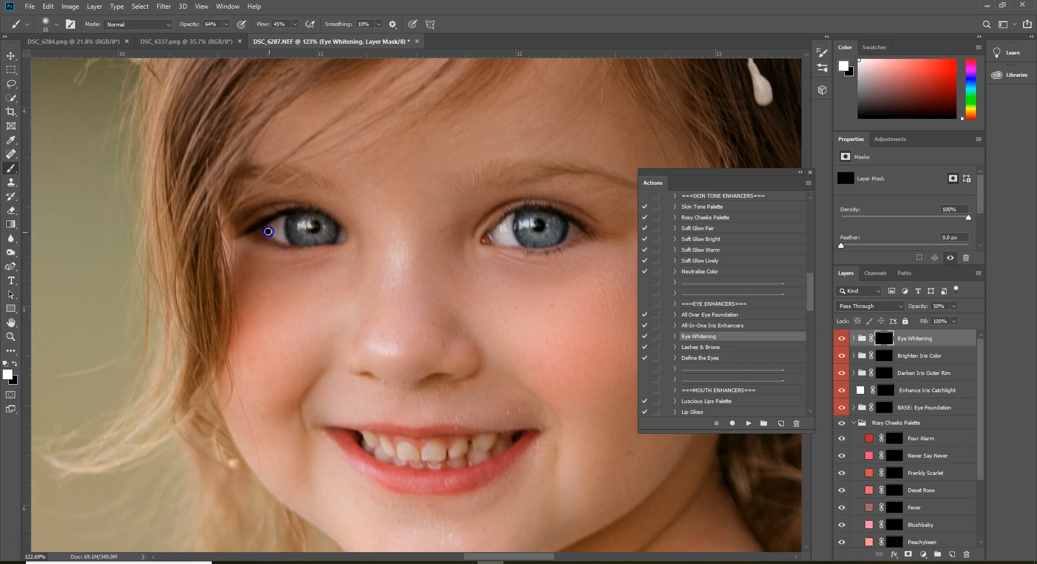
left_click_drag(331, 244, 343, 233)
left_click_drag(503, 231, 504, 228)
left_click_drag(565, 239, 571, 234)
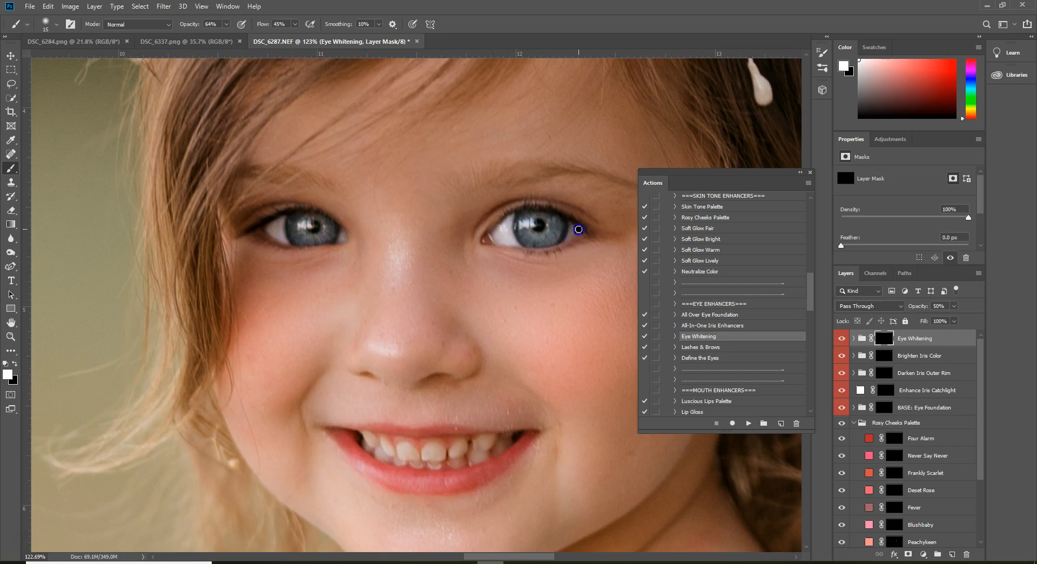
- Lower the opacity of the Brighten Iris Color group to 41%
mouse_move(505, 251)
left_mouse_down()
mouse_move(489, 236)
mouse_move(489, 208)
mouse_move(511, 191)
mouse_move(470, 279)
mouse_move(431, 309)
left_mouse_up()
key("z")
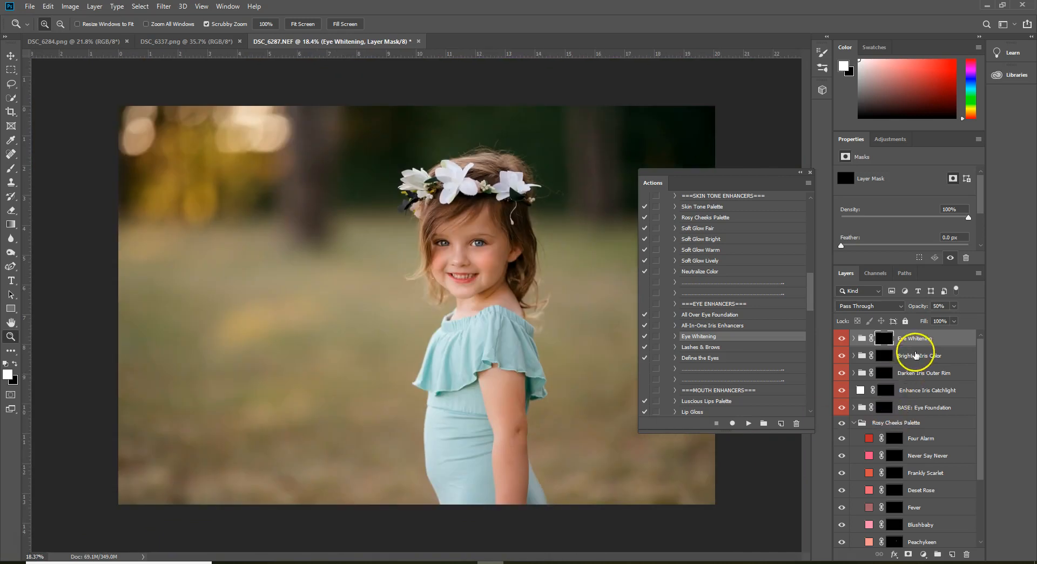
left_click(915, 355)
left_click(954, 305)
left_click_drag(954, 320, 945, 323)
- Run the Lashes & Brows action and paint both eyebrows in the Enhance Brows mask with an enlarged white brush
left_click_drag(452, 262, 478, 232)
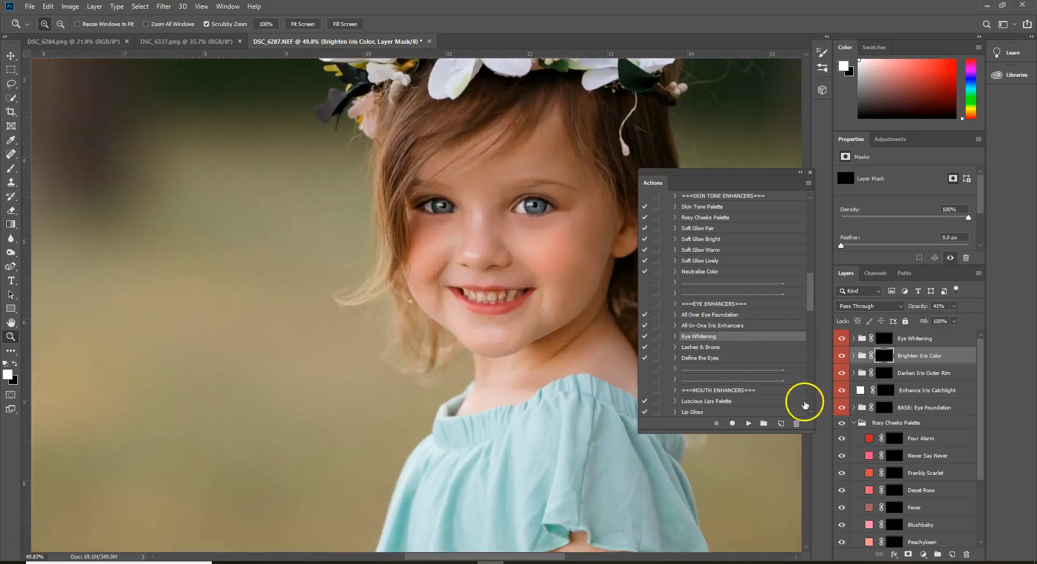
scroll(772, 378, "down", 1)
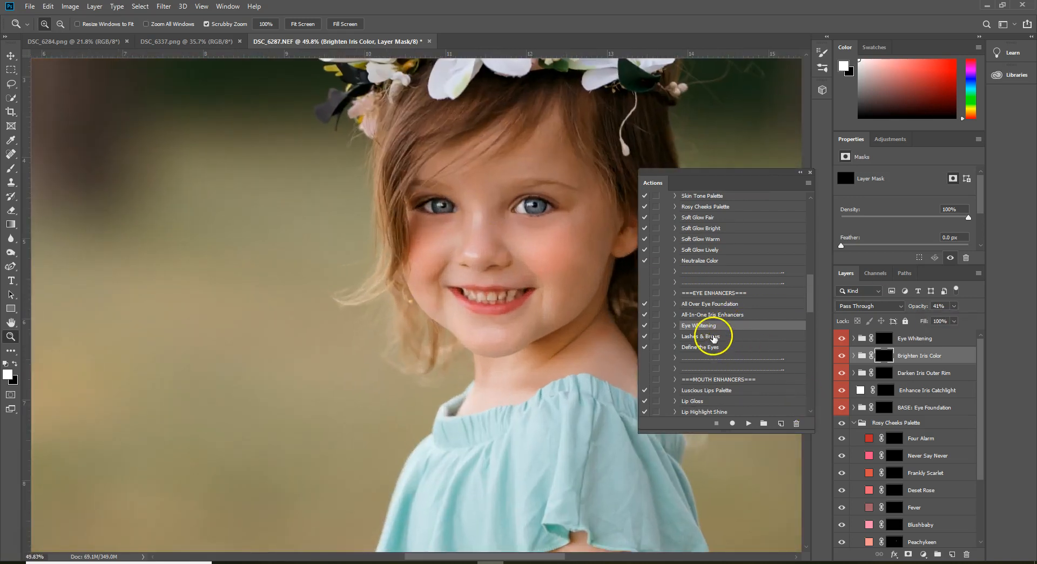
left_click(713, 336)
left_click(749, 423)
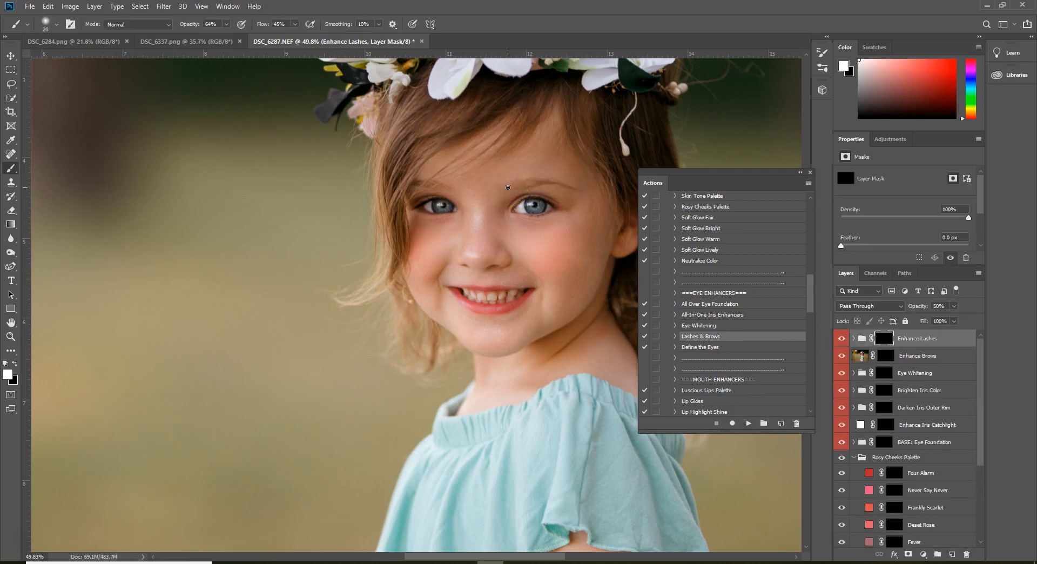
left_click(887, 357)
key("]")
left_click_drag(530, 183, 520, 186)
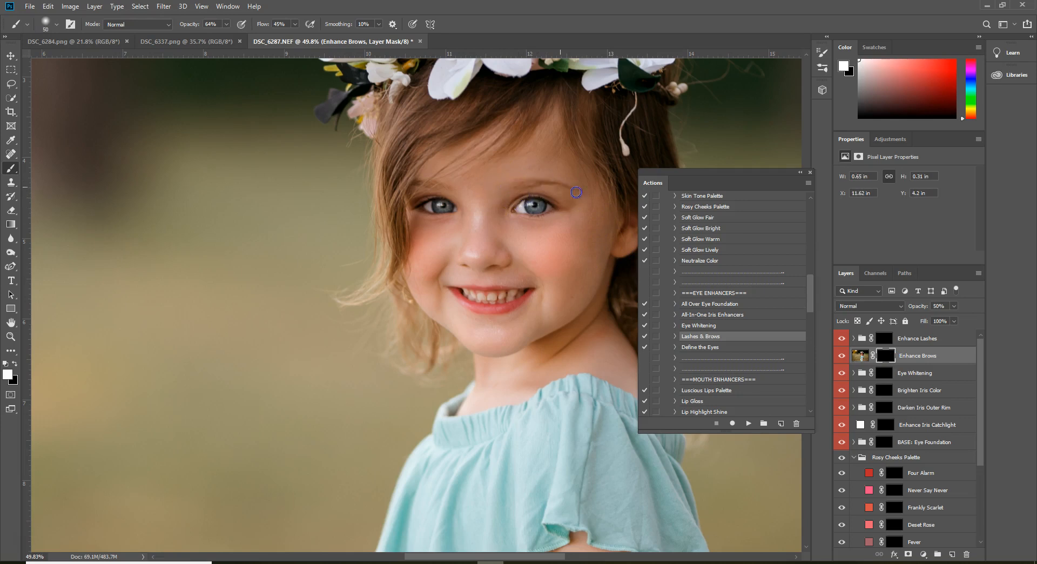
left_click_drag(432, 185, 419, 185)
- Paint along the lashes of both eyes in the Enhance Lashes mask with a white 20 px brush
left_click(884, 339)
key("z")
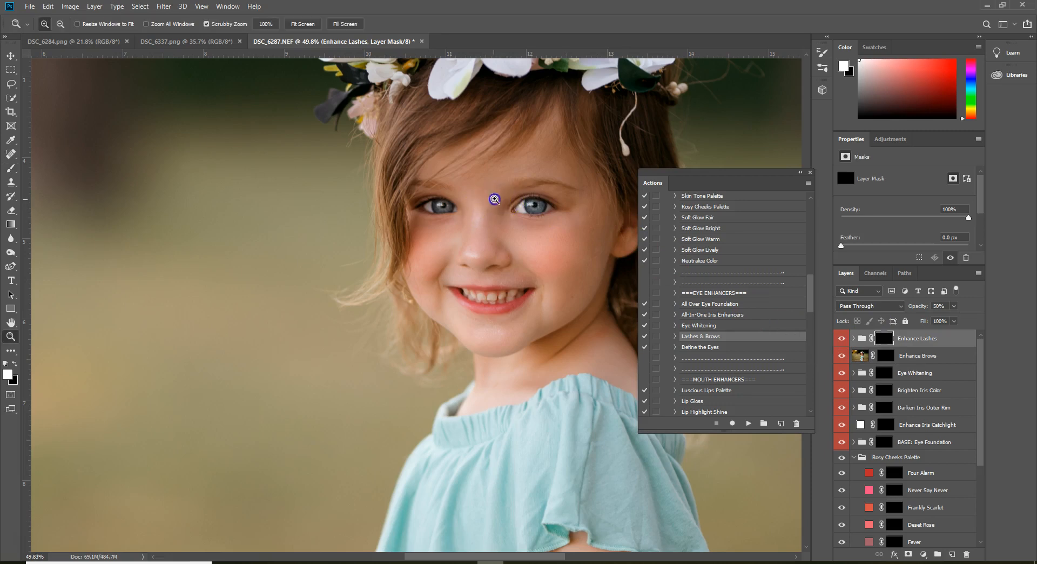
left_click_drag(491, 201, 556, 189)
left_click_drag(704, 171, 533, 349)
key("b")
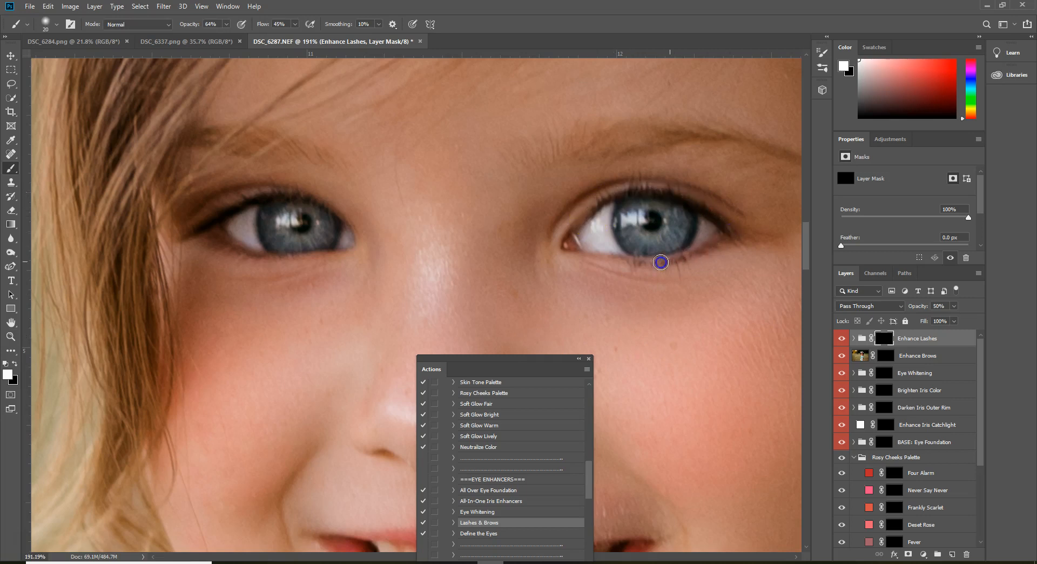
left_click_drag(612, 260, 722, 250)
left_click_drag(207, 229, 216, 219)
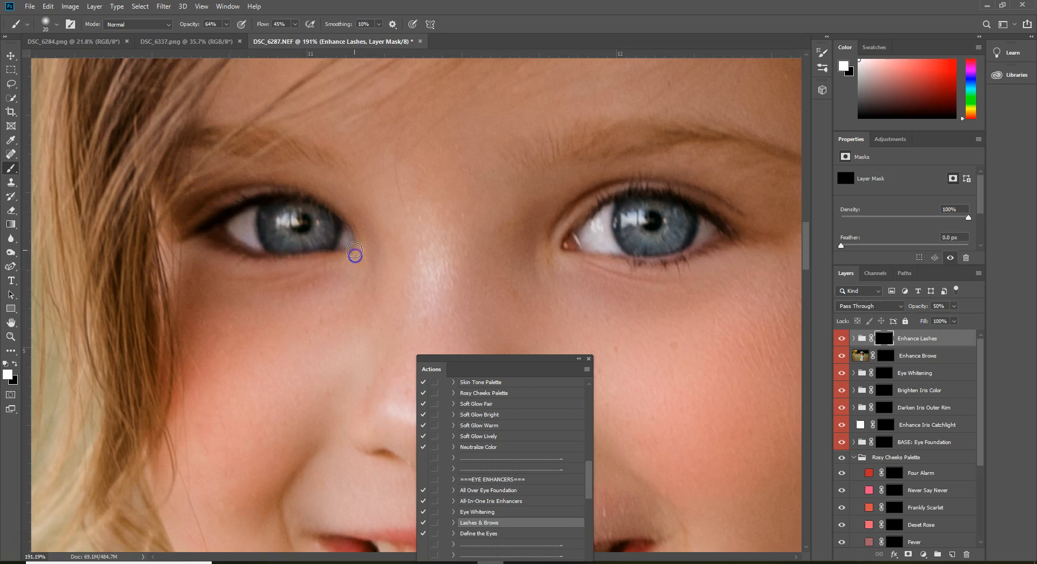
- Run the Lip Gloss action and paint its mask over the girl's lower and upper lips with a slightly enlarged white brush
key("z")
left_click_drag(479, 208, 391, 303)
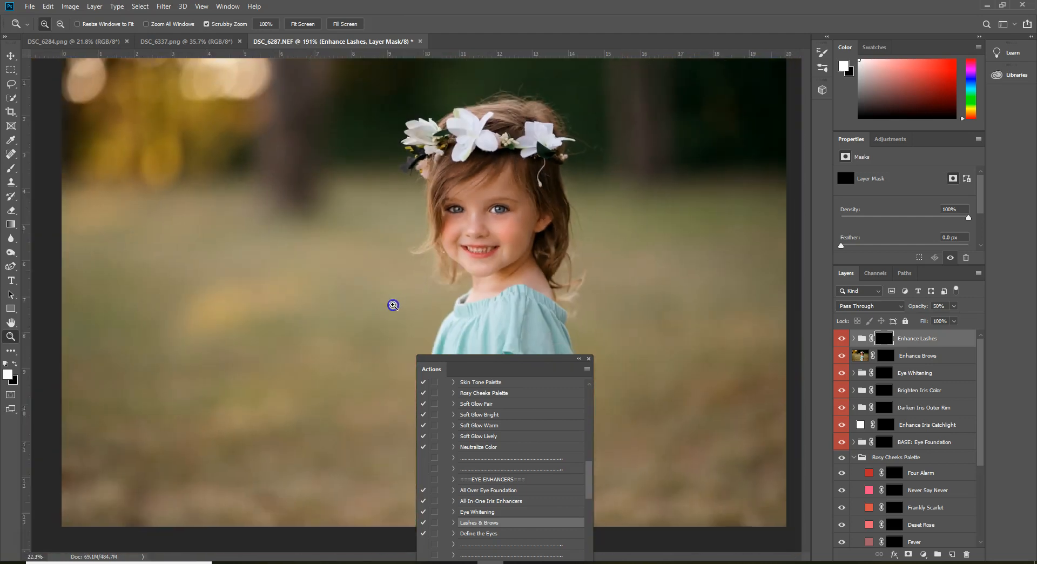
left_click_drag(519, 359, 697, 183)
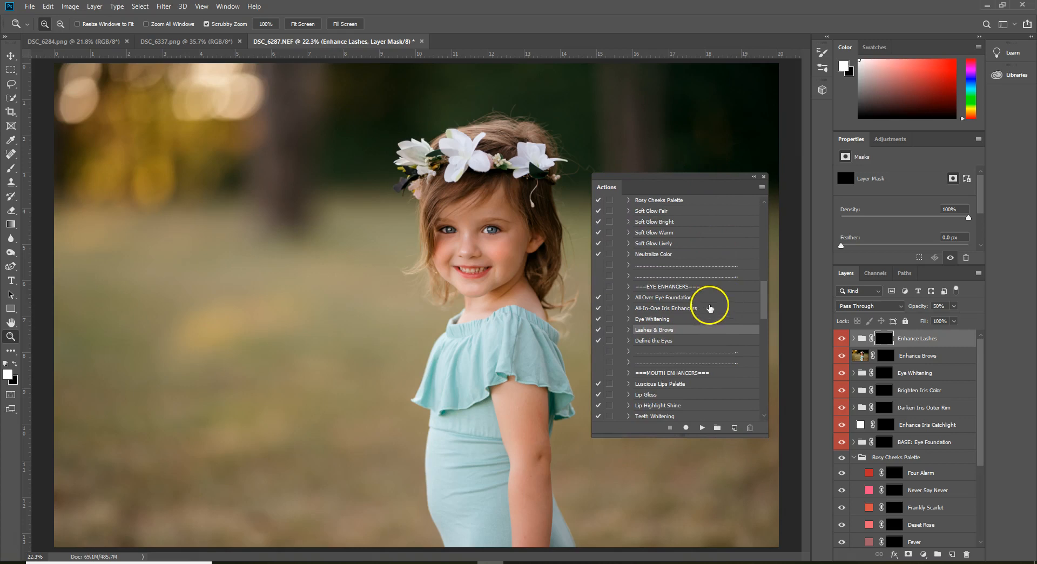
scroll(689, 352, "down", 1)
left_click_drag(480, 282, 529, 247)
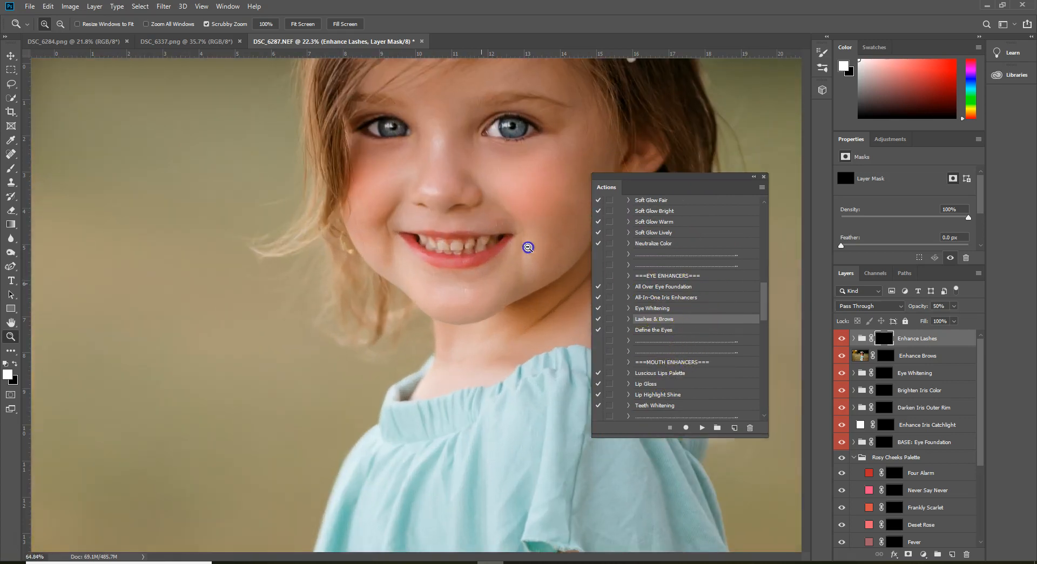
left_click_drag(456, 256, 481, 258)
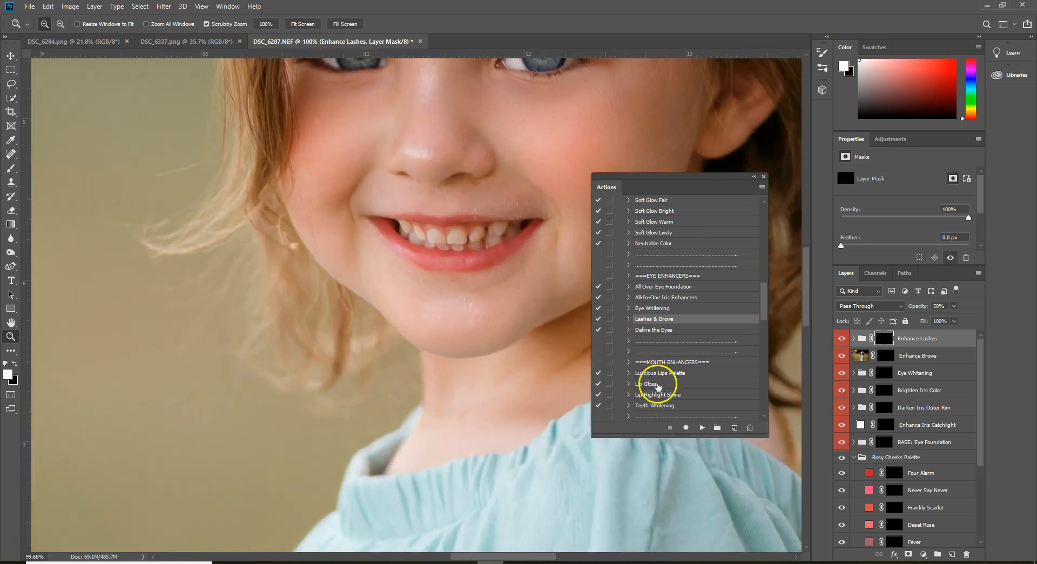
left_click(658, 385)
left_click(702, 427)
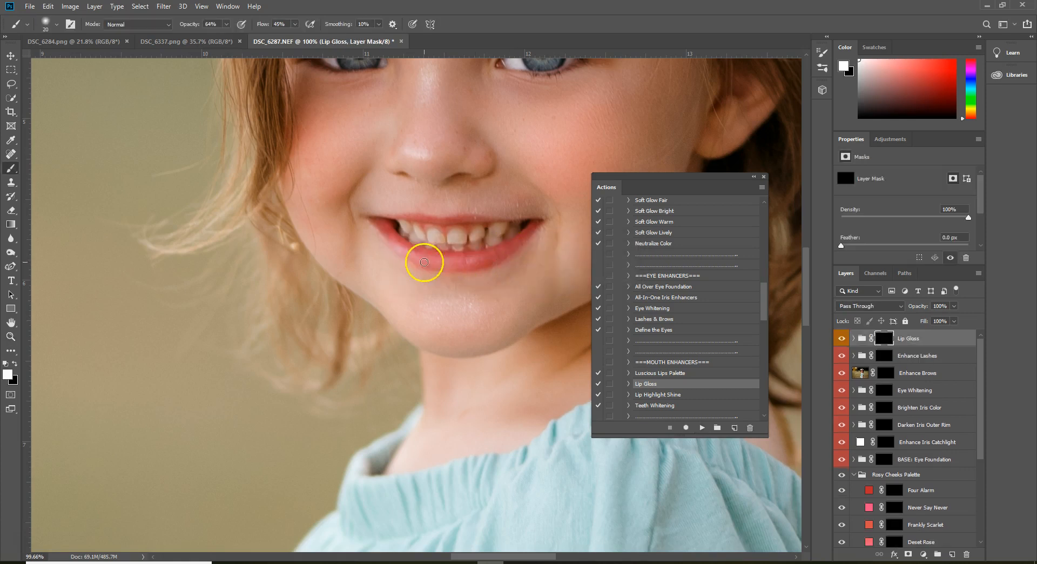
key("bracketright")
left_click_drag(501, 253, 454, 266)
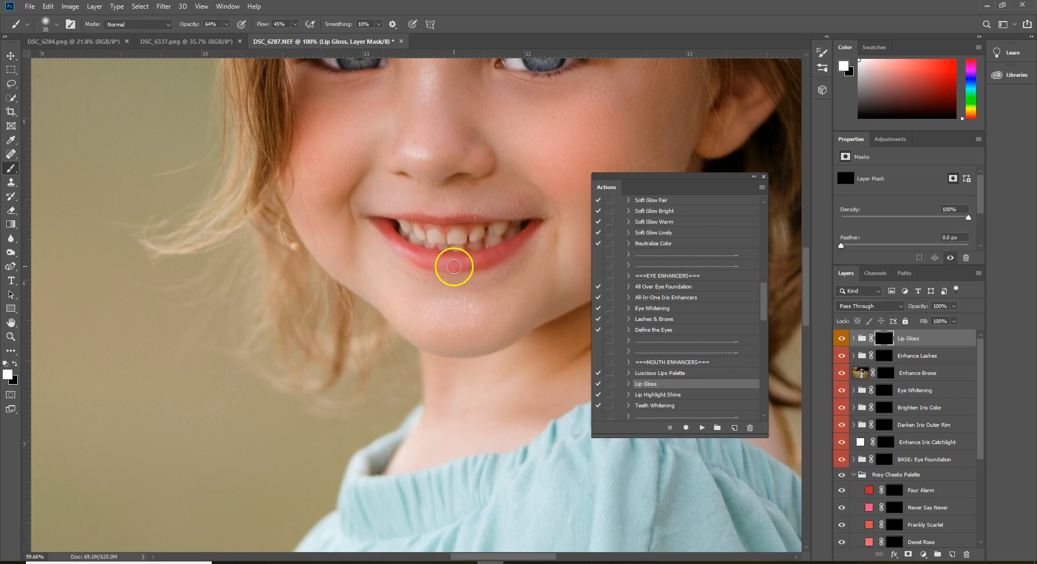
left_click_drag(392, 242, 470, 217)
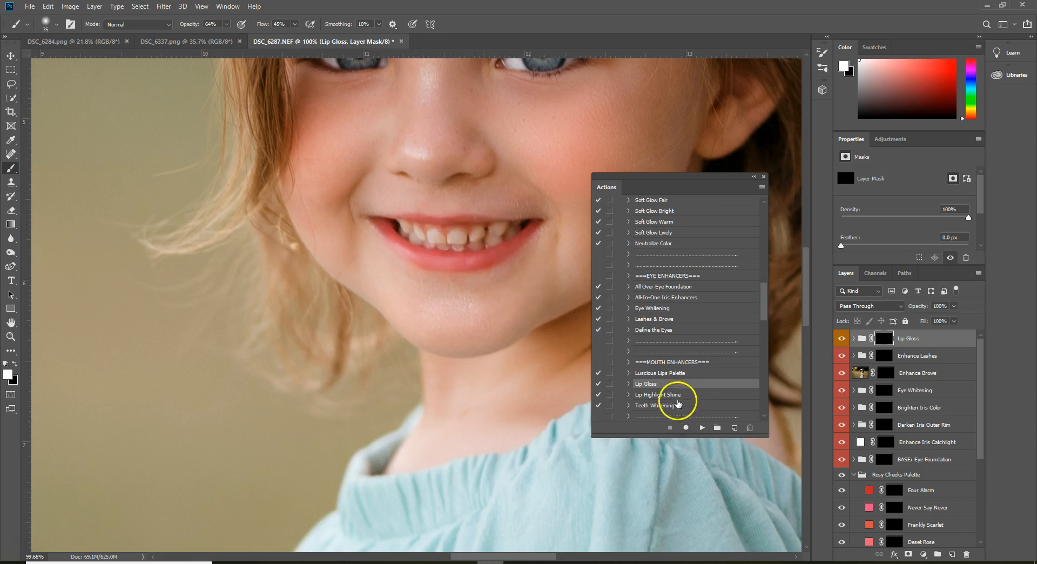
- Run the Lip Highlight Shine action and paint its mask white along the lower lip
left_click(658, 394)
left_click(702, 427)
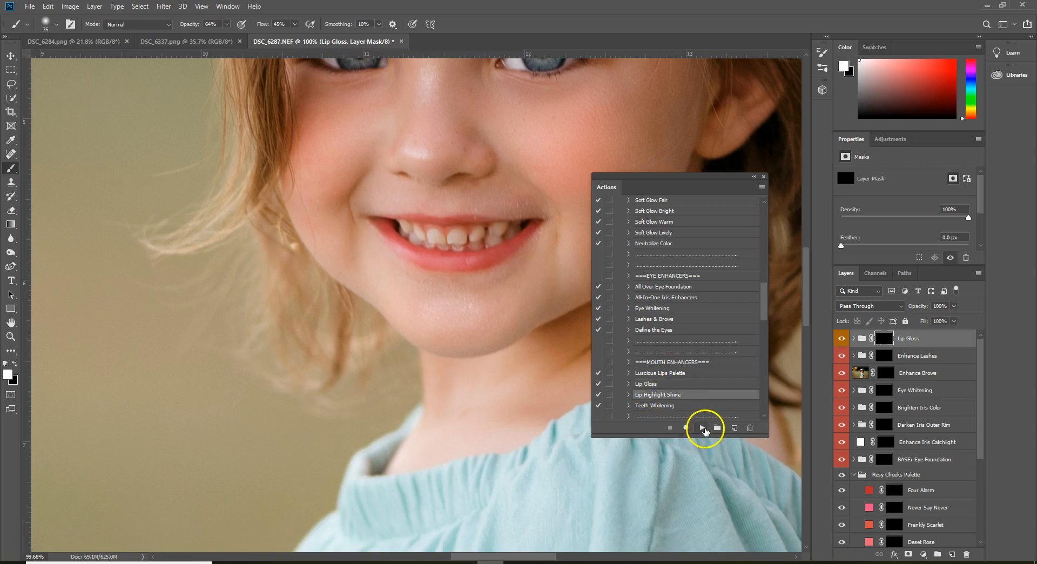
mouse_move(453, 263)
left_mouse_down()
mouse_move(401, 245)
mouse_move(469, 264)
mouse_move(400, 248)
left_mouse_up()
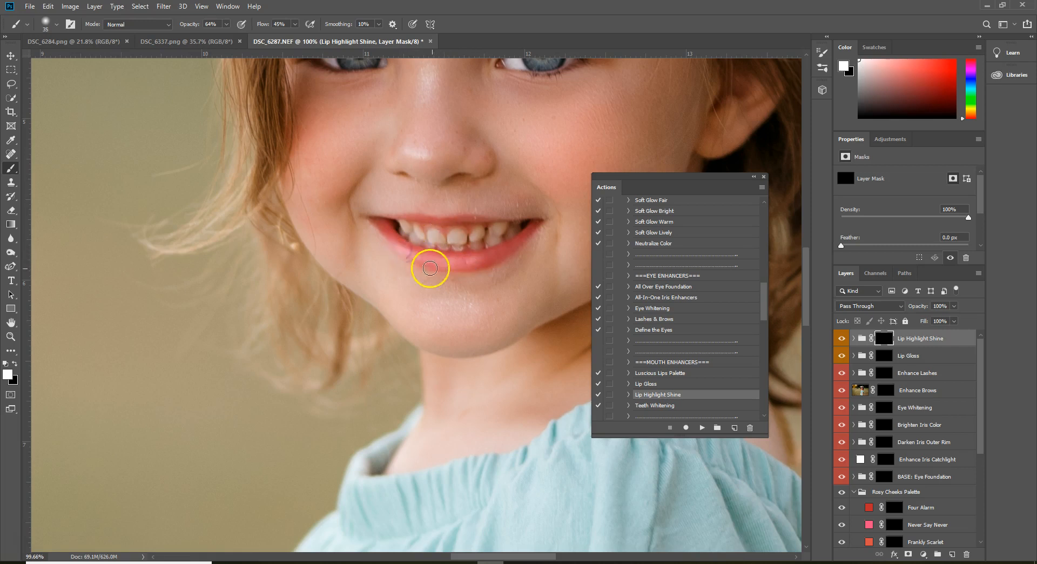
- Lower the opacity of the Lip Highlight Shine group to about 74%
key("z")
left_click_drag(507, 240, 454, 299)
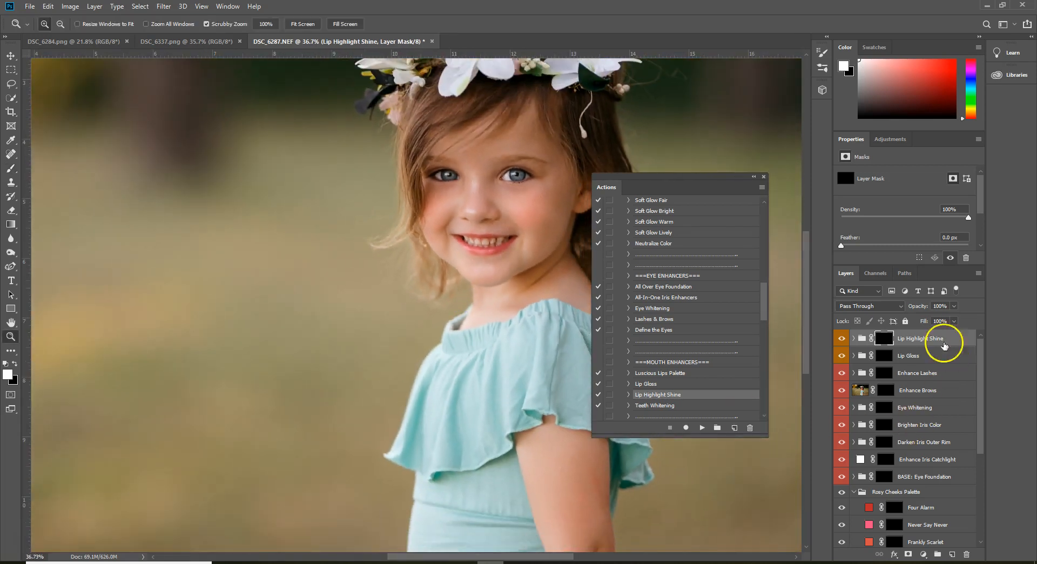
left_click(954, 306)
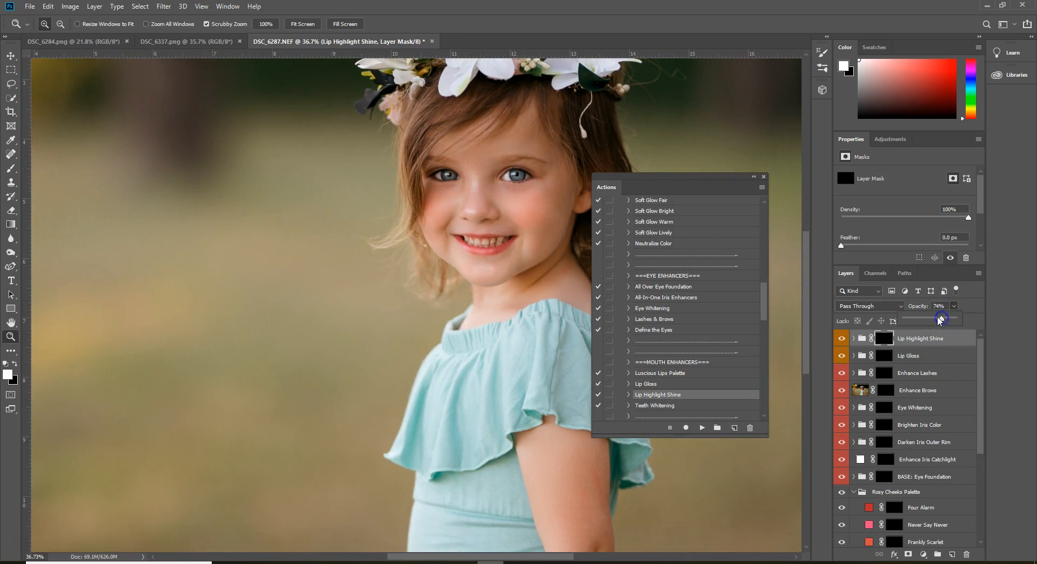
- Run the Teeth Whitening action and paint its mask white across the girl's teeth
left_click_drag(503, 240, 556, 192)
left_click(654, 405)
left_click(702, 428)
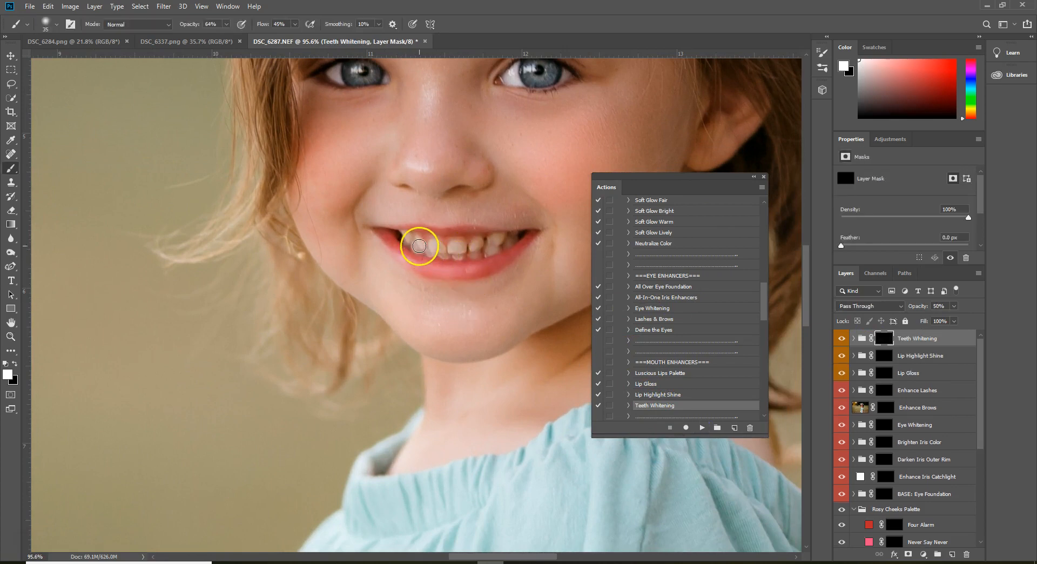
left_click_drag(400, 235, 434, 249)
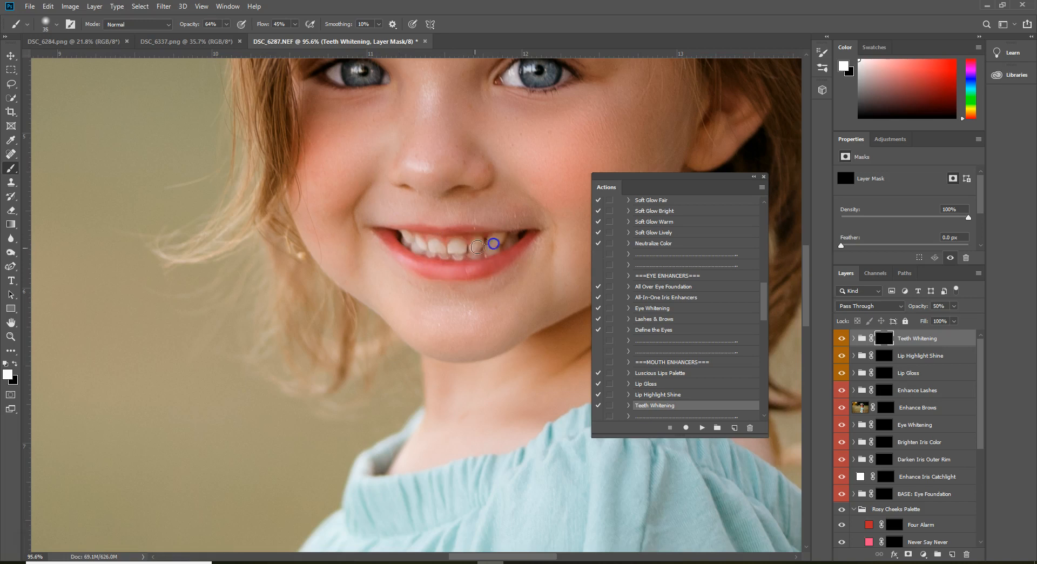
left_click_drag(473, 246, 462, 254)
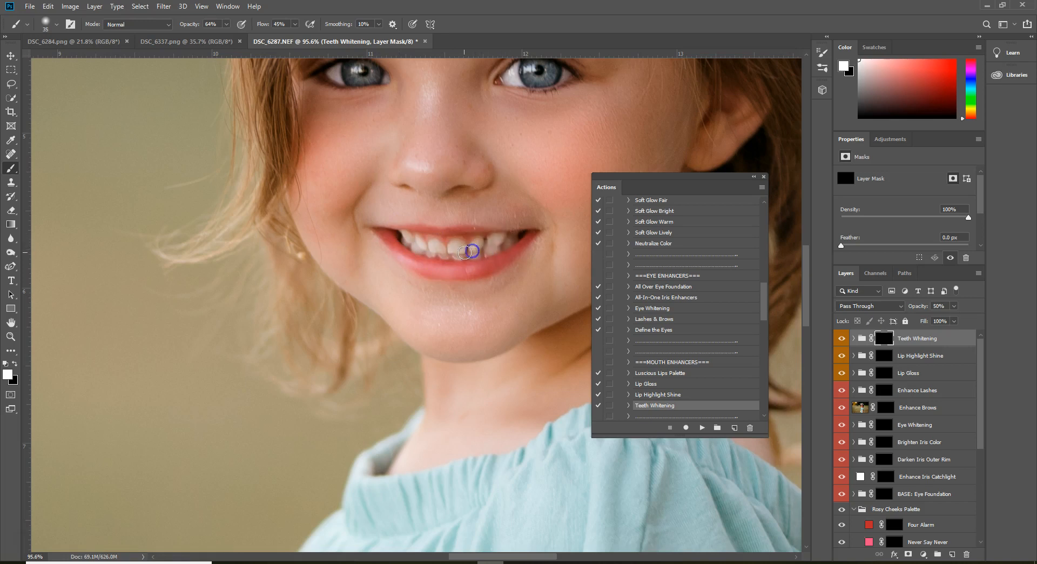
- Switch to a smaller black brush for refining the Teeth Whitening mask
key("c")
key("b")
key("x")
key("bracketleft")
- Lower the opacity of the Teeth Whitening group to about 43%
mouse_move(459, 262)
left_mouse_down()
mouse_move(446, 260)
mouse_move(488, 251)
mouse_move(484, 234)
mouse_move(424, 342)
left_mouse_up()
key("z")
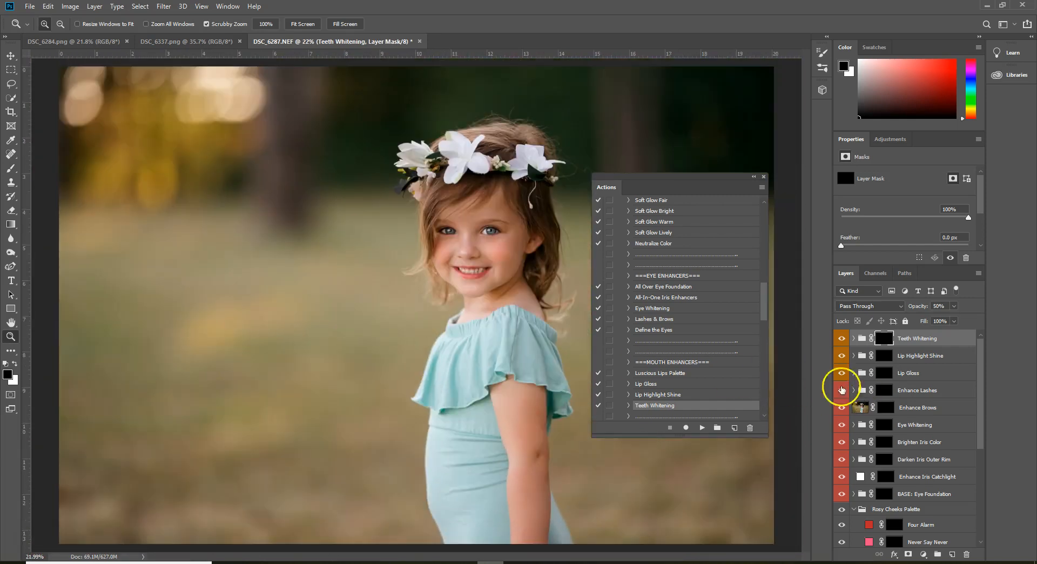
left_click(954, 306)
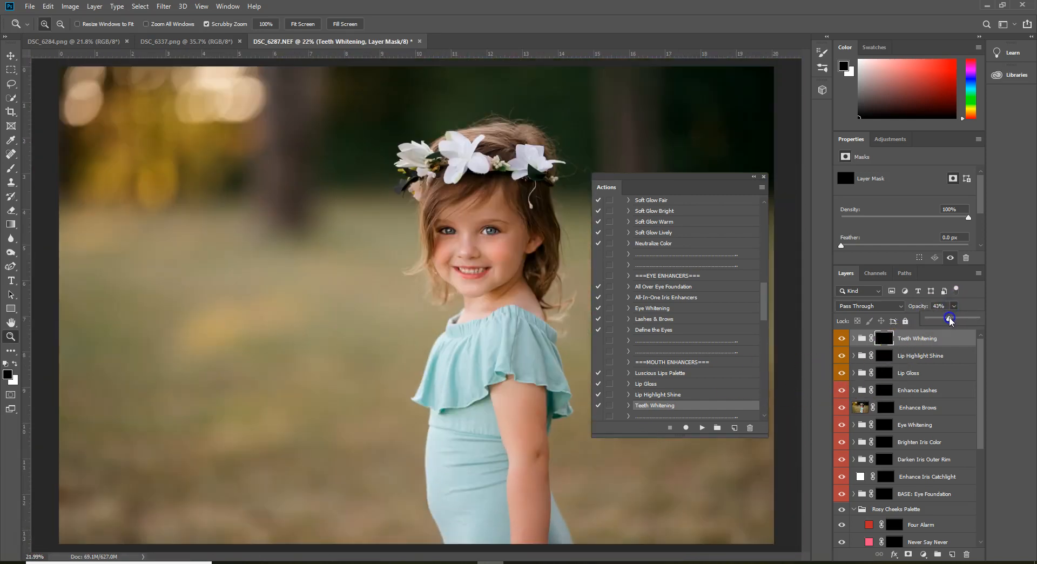
- Run the Hair So Healthy It Shines action on the portrait, letting it flatten the image
mouse_move(521, 255)
left_mouse_down()
mouse_move(540, 254)
mouse_move(522, 254)
left_mouse_up()
scroll(695, 347, "down", 2)
scroll(696, 346, "down", 2)
left_click(684, 362)
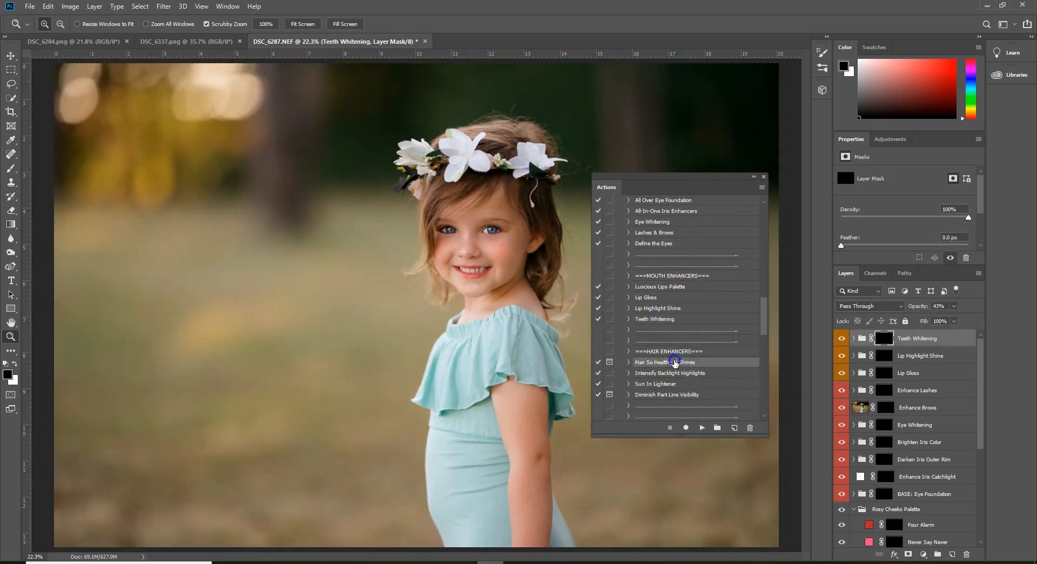
left_click(702, 427)
left_click(516, 227)
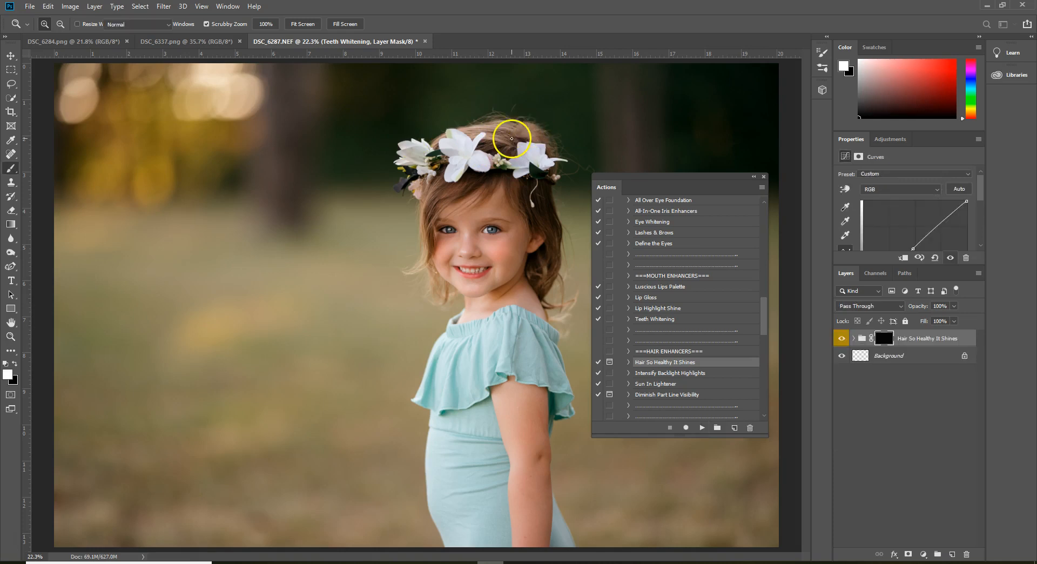
- Paint the Hair So Healthy It Shines mask white over the girl's hair with a 250 px brush, and merge the layers
key("]")
mouse_move(506, 136)
left_mouse_down()
mouse_move(476, 140)
mouse_move(492, 126)
left_mouse_up()
mouse_move(440, 186)
left_mouse_down()
mouse_move(430, 199)
mouse_move(461, 209)
mouse_move(494, 182)
mouse_move(547, 237)
mouse_move(527, 204)
mouse_move(539, 199)
mouse_move(546, 263)
left_mouse_up()
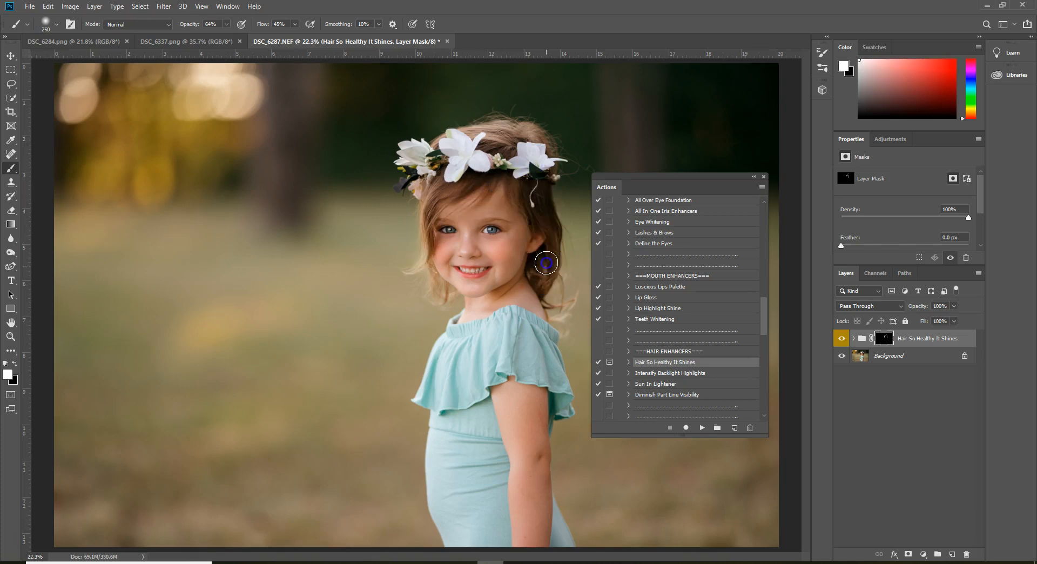
mouse_move(432, 251)
left_mouse_down()
mouse_move(440, 289)
mouse_move(421, 225)
mouse_move(432, 199)
left_mouse_up()
mouse_move(539, 200)
left_mouse_down()
mouse_move(565, 189)
mouse_move(559, 166)
mouse_move(590, 179)
left_mouse_up()
key("z")
key("ctrl+shift+e")
- Quick-select the string dangling from the flower crown, fill the selection to remove it from the hair, and deselect
left_click(11, 98)
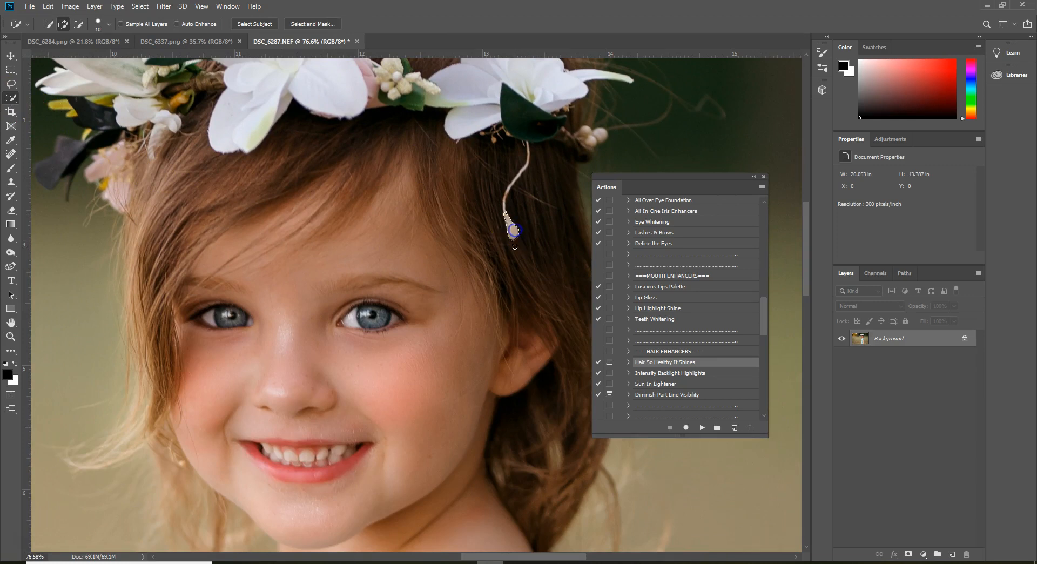
key("shift+BackSpace")
key("Escape")
left_click(511, 215)
key("shift+BackSpace")
left_click(585, 152)
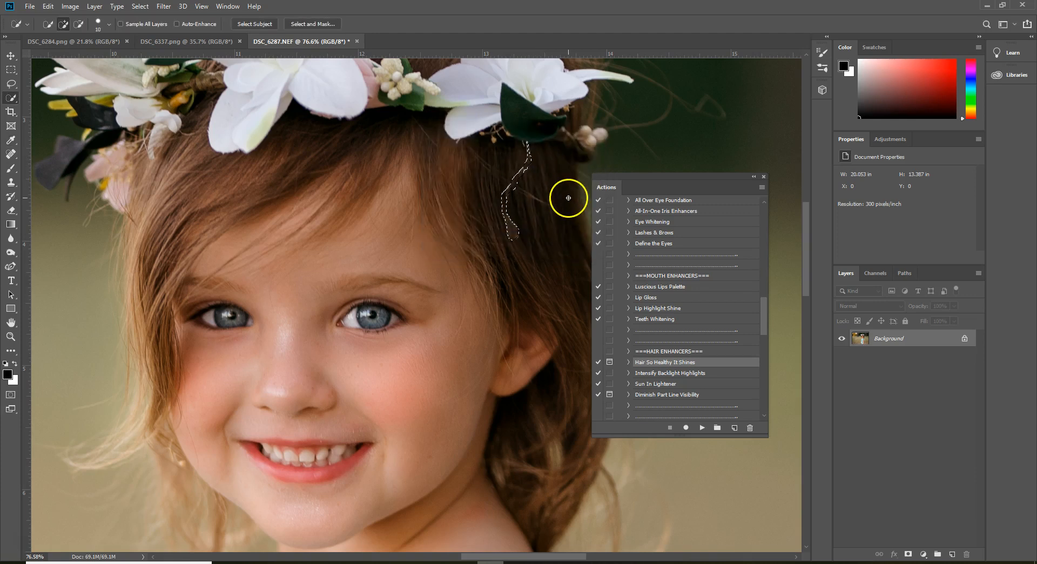
key("ctrl+d")
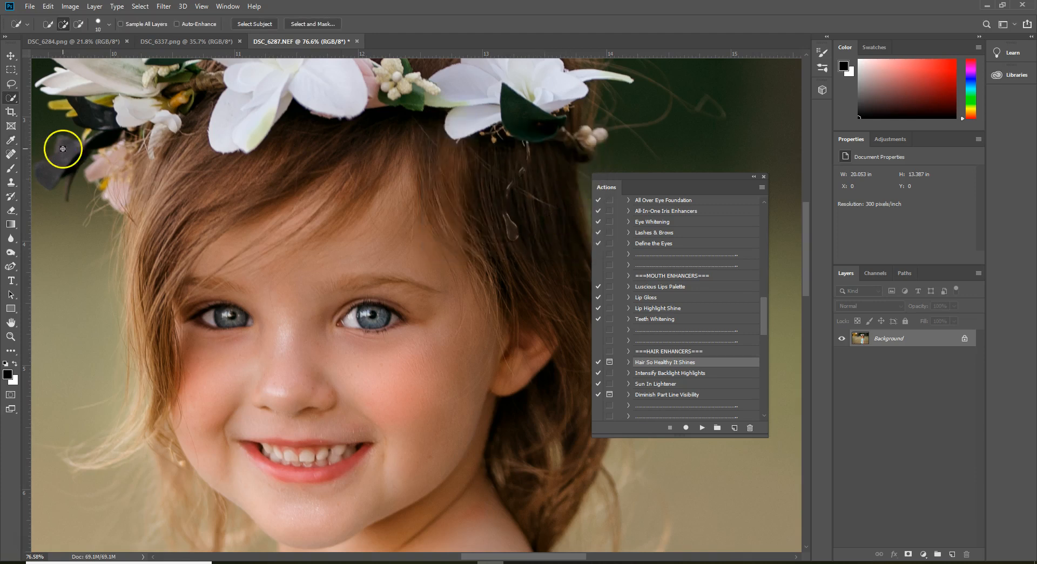
- Clone clean hair over the leftover traces of the dangling string using a 50 px Clone Stamp
key("bracketleft")
key("bracketleft")
key("bracketleft")
key("bracketleft")
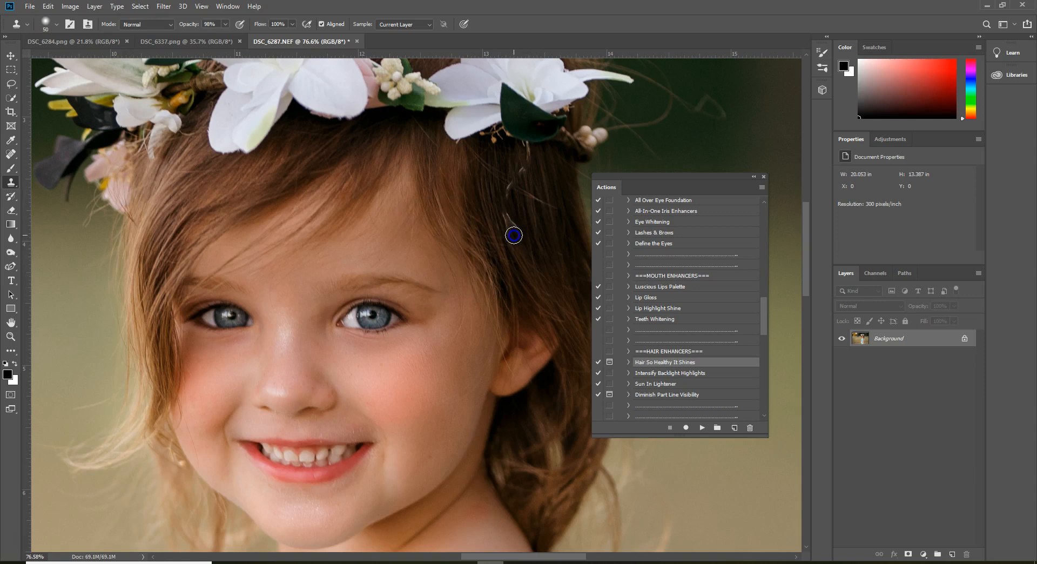
mouse_move(526, 230)
left_mouse_down()
mouse_move(507, 189)
mouse_move(540, 192)
mouse_move(535, 183)
mouse_move(533, 208)
mouse_move(544, 216)
mouse_move(512, 175)
mouse_move(518, 155)
mouse_move(524, 243)
mouse_move(529, 235)
mouse_move(522, 215)
mouse_move(478, 274)
left_mouse_up()
- Run the Sun In Lightener action from the hair enhancers
key("z")
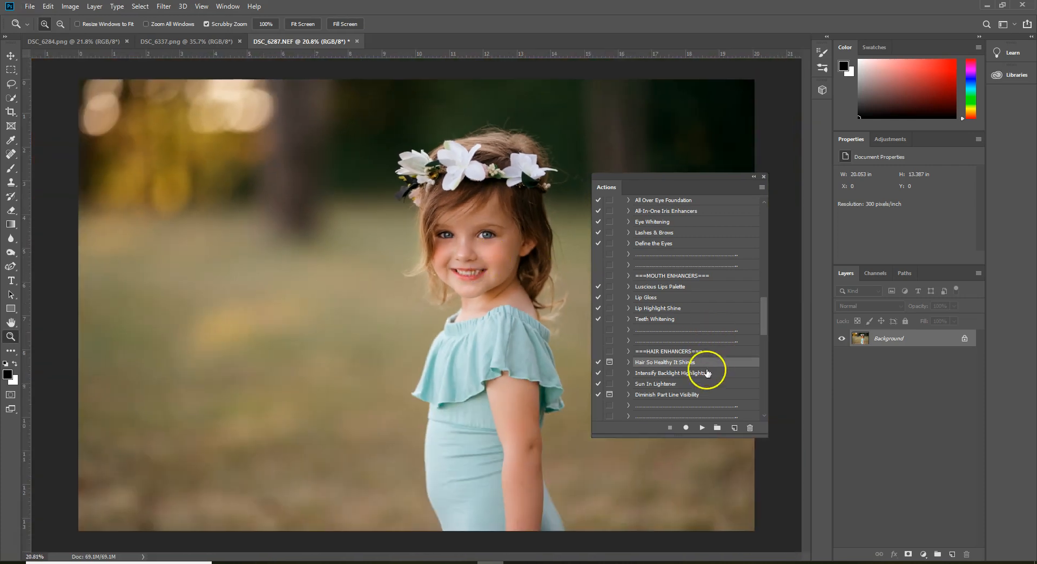
scroll(707, 374, "down", 1)
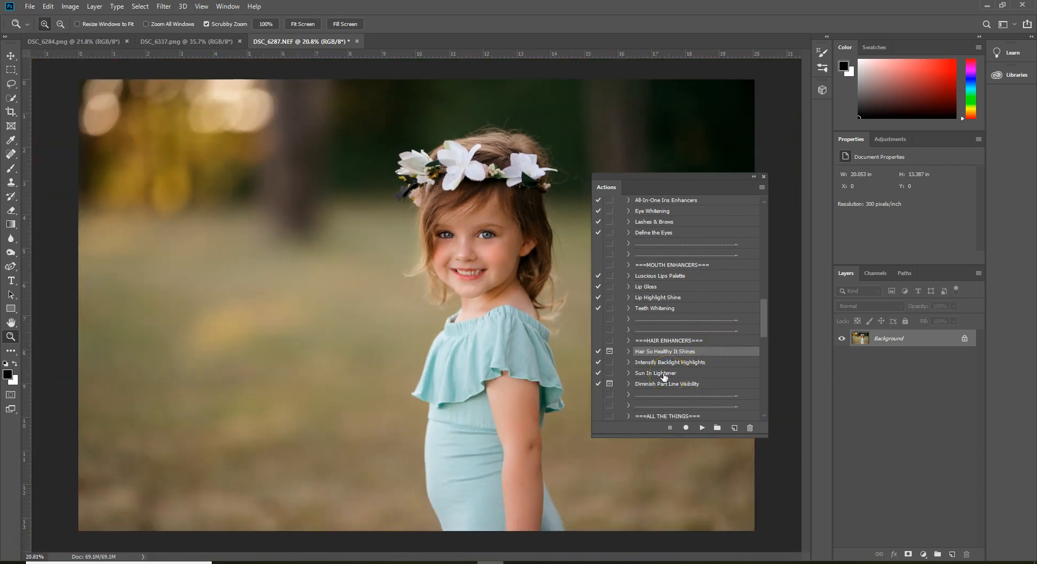
left_click(665, 377)
left_click(702, 427)
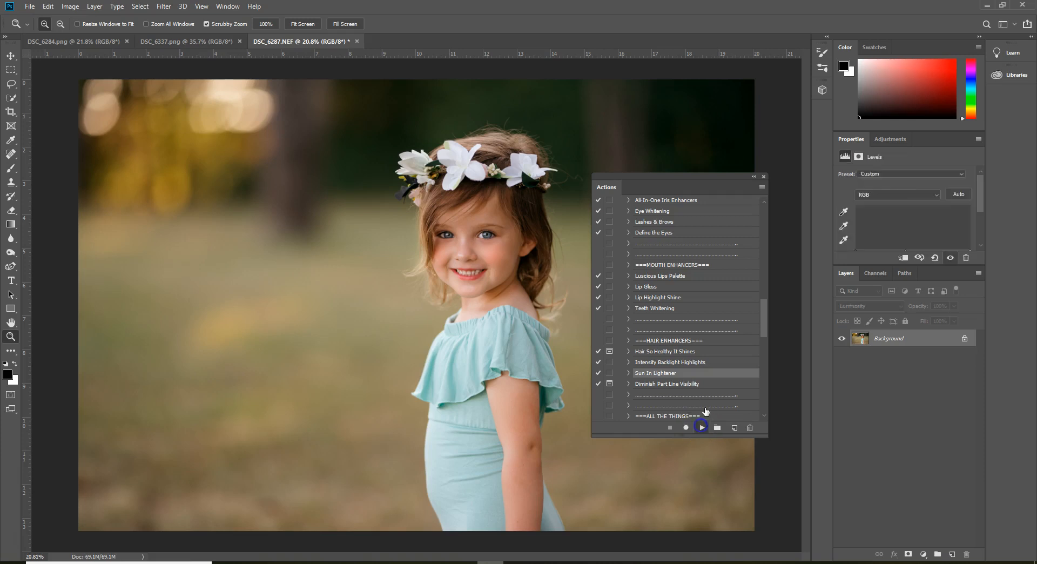
- Paint the Sun In Lightener mask white over the crown of the head, the bangs and the side strands
left_click_drag(532, 144, 494, 150)
left_click_drag(431, 208, 444, 185)
left_click_drag(425, 232, 423, 235)
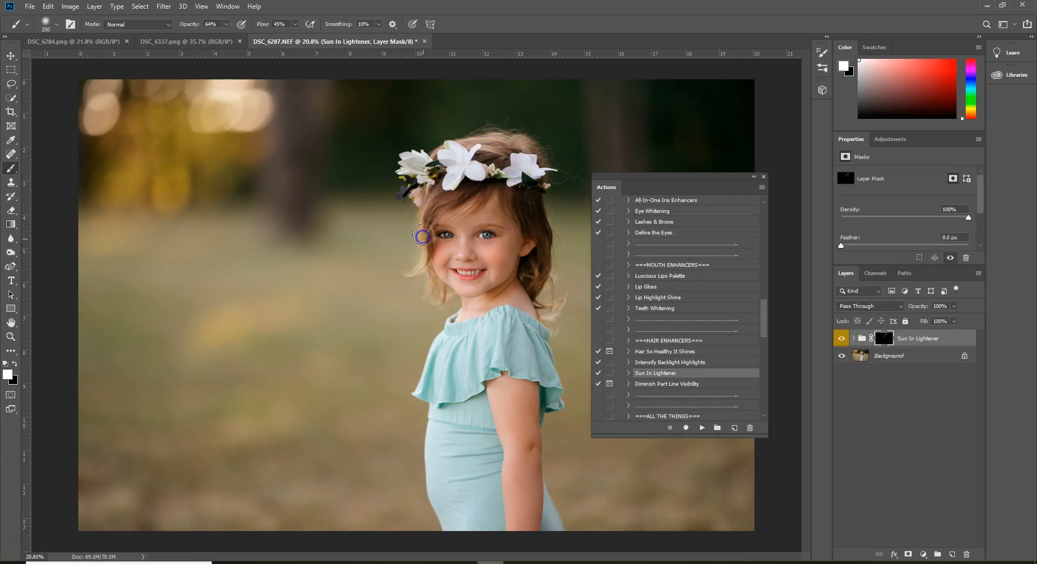
left_click_drag(472, 191, 486, 198)
left_click(436, 301)
left_click_drag(482, 200, 529, 204)
- Run the Paint Me Pretty action from the All The Things section
left_click_drag(764, 314, 766, 345)
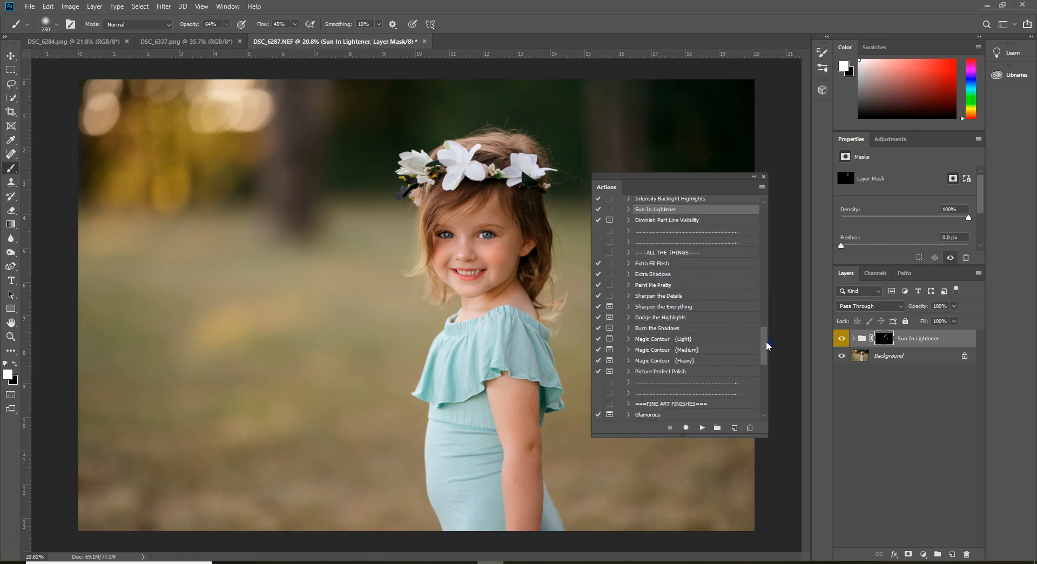
left_click(660, 339)
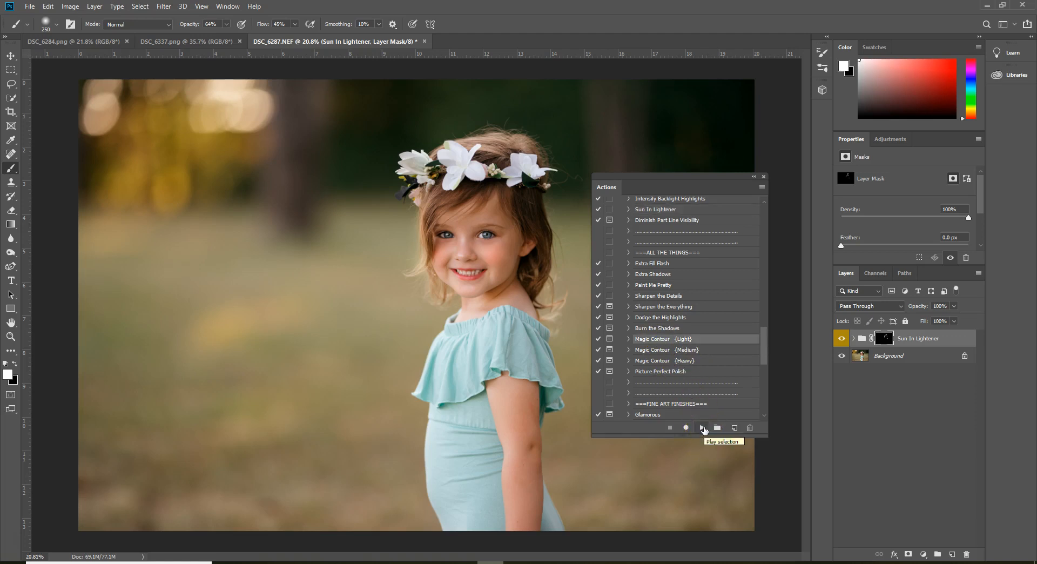
left_click(656, 284)
left_click(702, 428)
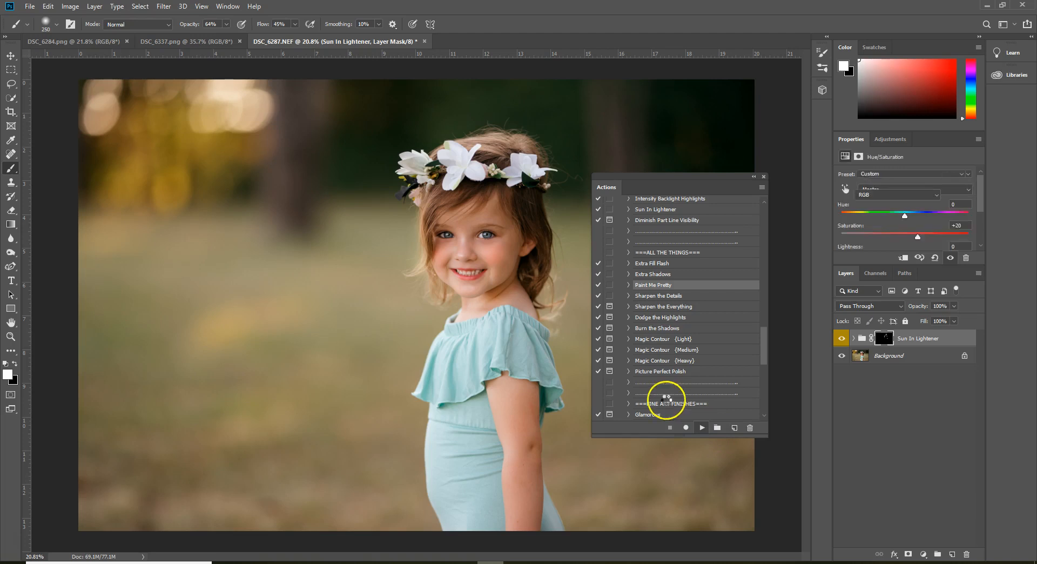
- Paint the Paint Me Pretty mask white over the girl's cheek and down to the chin
key("z")
left_click_drag(488, 233, 518, 226)
key("b")
left_click_drag(502, 270, 515, 268)
mouse_move(535, 302)
left_mouse_down()
mouse_move(492, 346)
mouse_move(459, 354)
mouse_move(405, 271)
mouse_move(417, 237)
mouse_move(437, 242)
mouse_move(477, 180)
mouse_move(416, 185)
mouse_move(454, 225)
mouse_move(459, 378)
left_mouse_up()
- Run the Magic Contour {Light} action, allowing it to flatten the image
left_click_drag(645, 187, 742, 169)
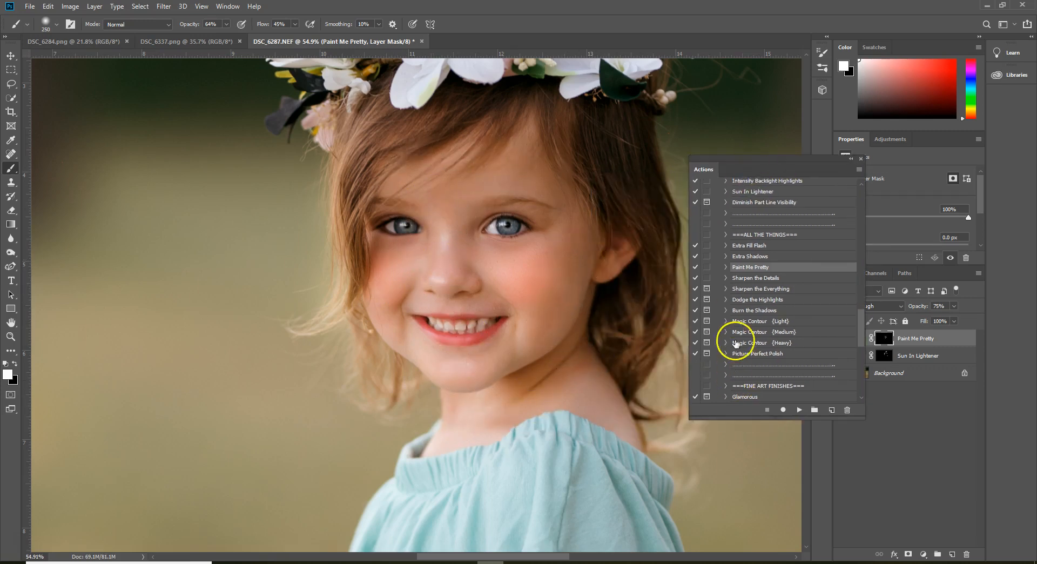
left_click(759, 321)
left_click(799, 409)
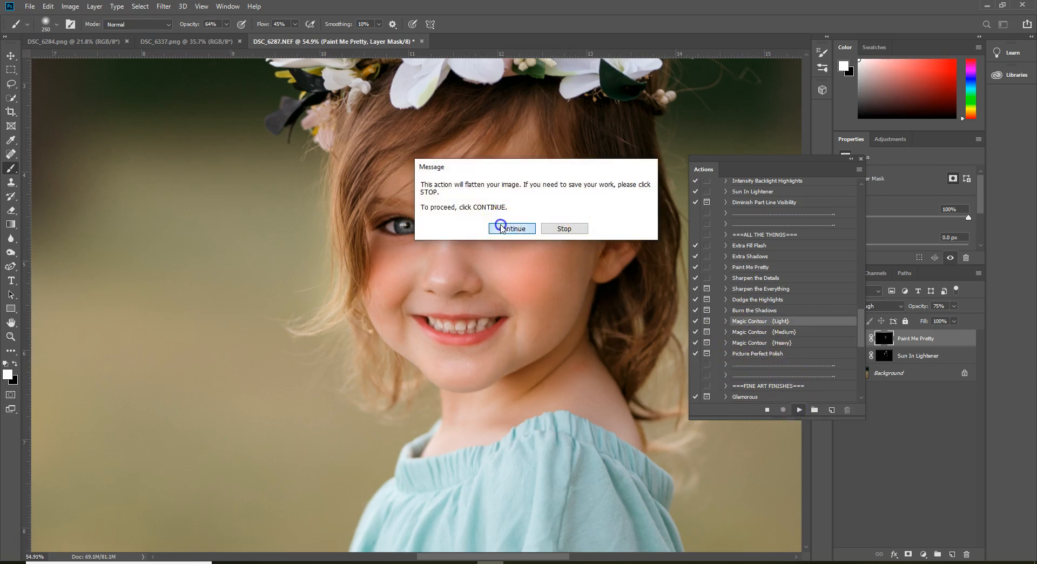
left_click(501, 227)
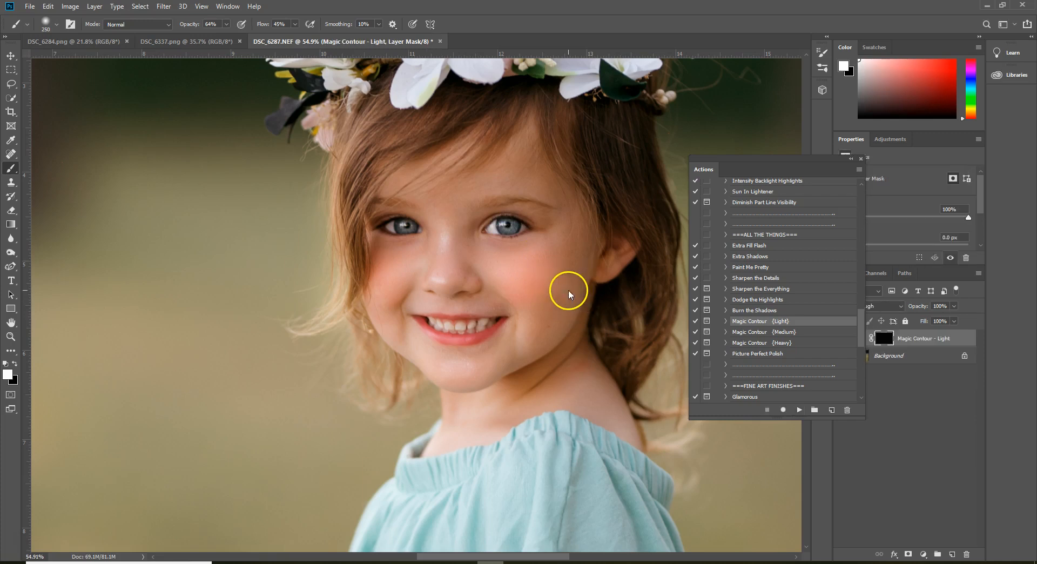
- Paint the Magic Contour - Light mask white over the cheeks, nose and chin, reducing the brush to 200 px partway
mouse_move(556, 303)
left_mouse_down()
mouse_move(539, 281)
mouse_move(545, 287)
mouse_move(484, 262)
mouse_move(497, 271)
left_mouse_up()
mouse_move(442, 240)
left_mouse_down()
mouse_move(440, 232)
mouse_move(446, 282)
mouse_move(451, 270)
left_mouse_up()
mouse_move(543, 354)
left_mouse_down()
mouse_move(465, 365)
mouse_move(465, 375)
left_mouse_up()
left_click_drag(428, 281, 420, 295)
key("[")
mouse_move(430, 259)
left_mouse_down()
mouse_move(432, 209)
mouse_move(457, 308)
mouse_move(424, 321)
mouse_move(372, 265)
mouse_move(392, 343)
mouse_move(443, 268)
mouse_move(523, 280)
mouse_move(486, 321)
mouse_move(471, 300)
mouse_move(430, 328)
mouse_move(489, 295)
mouse_move(513, 314)
mouse_move(411, 309)
mouse_move(411, 298)
mouse_move(476, 350)
mouse_move(507, 353)
left_mouse_up()
- Switch to black and paint the Magic Contour - Light mask along the lower cheek and chin
key("x")
mouse_move(412, 350)
left_mouse_down()
mouse_move(474, 350)
mouse_move(488, 376)
left_mouse_up()
key("x")
key("x")
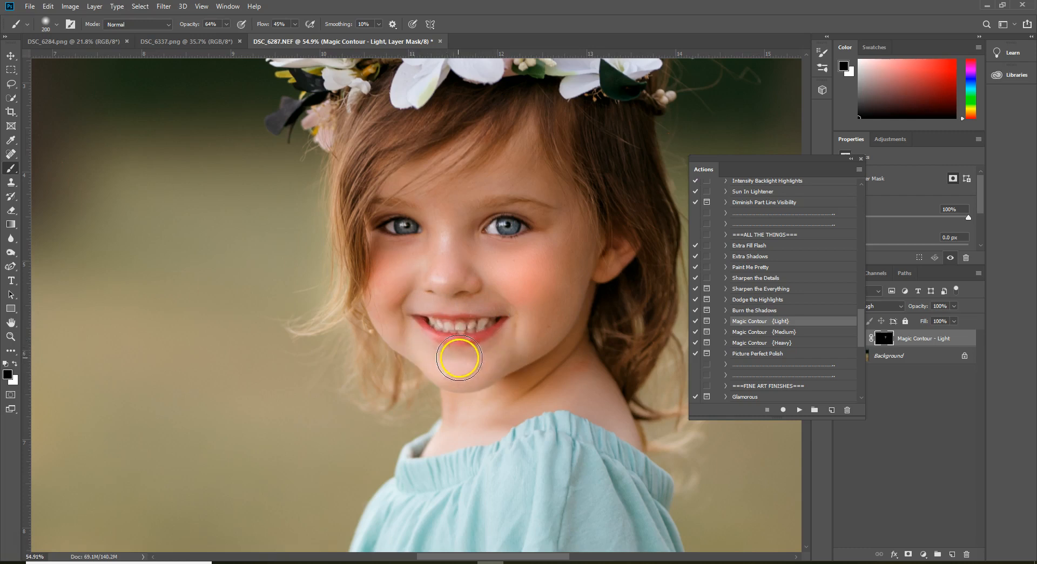
- Reduce the brush to 90 px and paint black below the lip, around both eyes and down the side of the face
key("bracketleft")
key("bracketleft")
key("bracketleft")
key("bracketleft")
key("bracketleft")
left_click_drag(487, 349, 482, 349)
mouse_move(474, 215)
left_mouse_down()
mouse_move(520, 207)
mouse_move(564, 220)
mouse_move(526, 206)
mouse_move(512, 228)
mouse_move(547, 222)
left_mouse_up()
left_click_drag(385, 212, 378, 209)
mouse_move(533, 123)
left_mouse_down()
mouse_move(593, 224)
mouse_move(599, 288)
left_mouse_up()
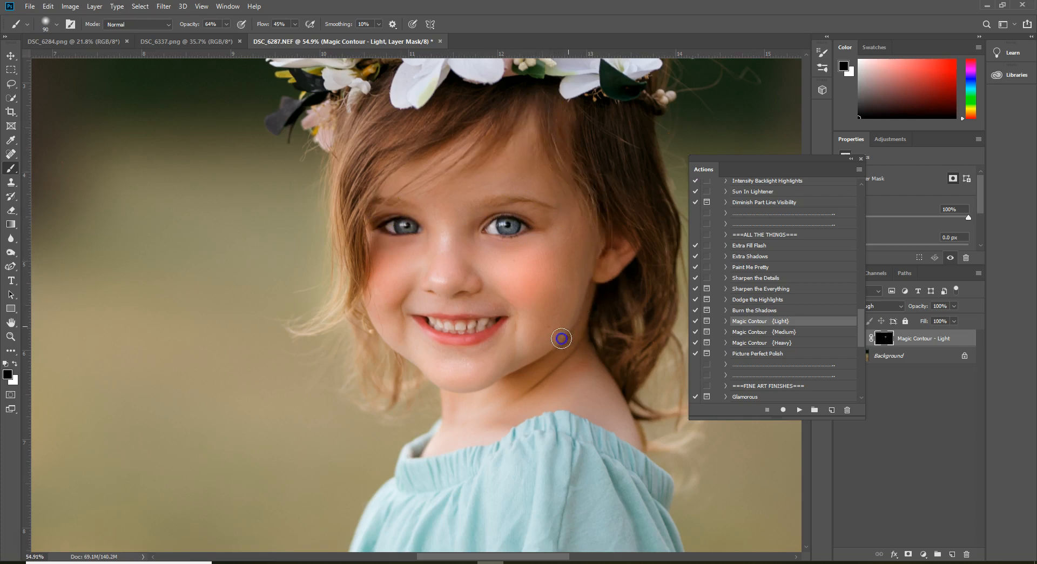
- Raise the brush opacity to 86% and paint black along the jawline, under the nose and around the mouth
left_click(227, 24)
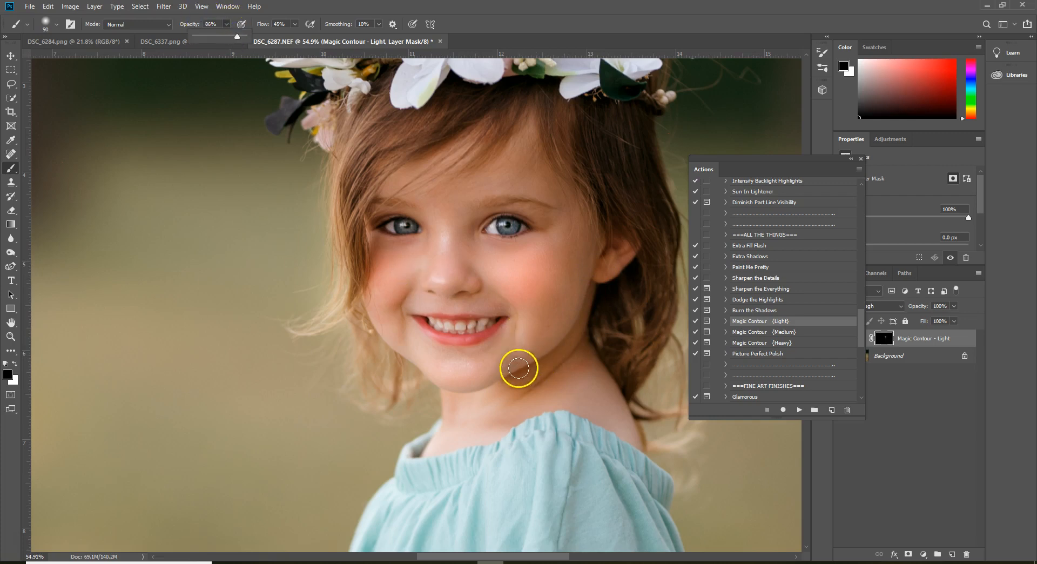
left_click(520, 370)
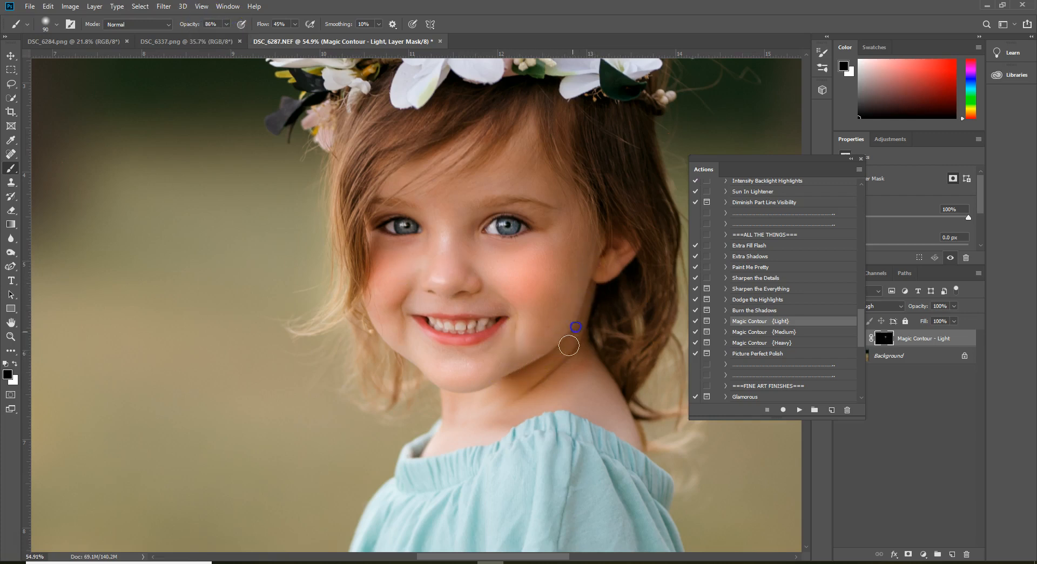
left_click(525, 374)
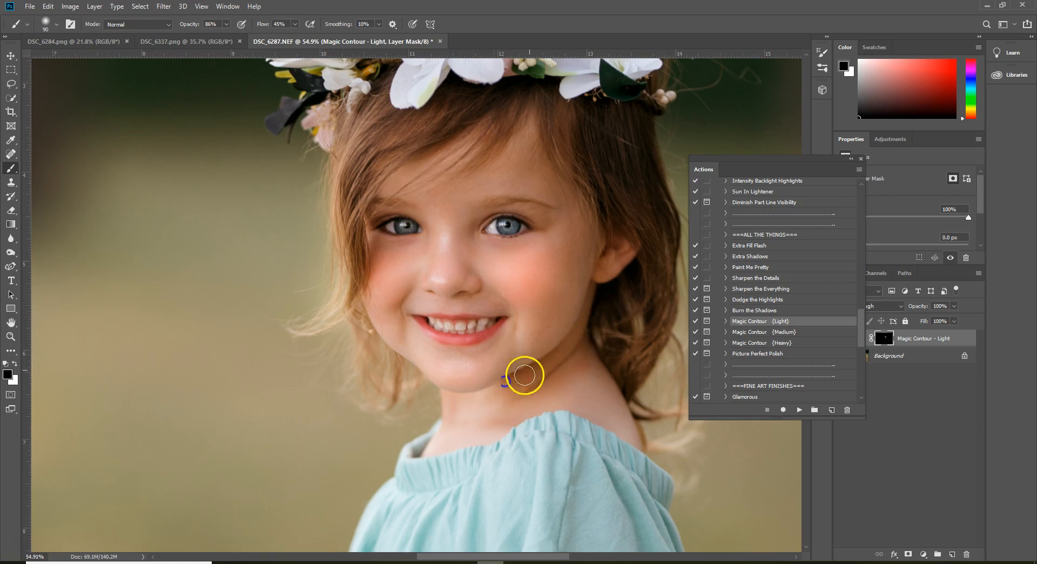
mouse_move(430, 392)
left_mouse_down()
mouse_move(378, 336)
mouse_move(377, 306)
mouse_move(434, 297)
mouse_move(400, 310)
left_mouse_up()
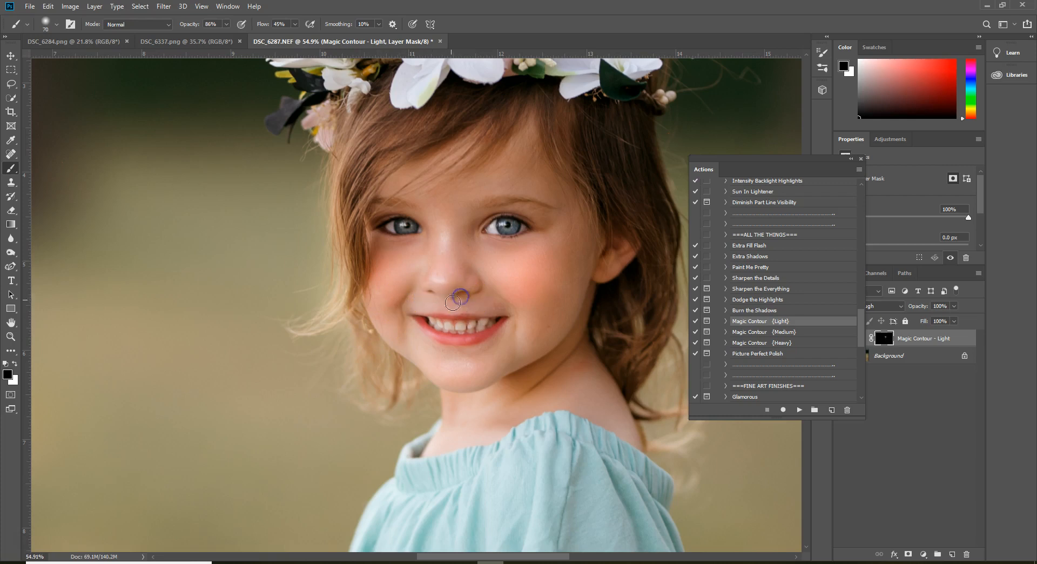
left_click_drag(448, 350, 438, 347)
left_click_drag(519, 316, 498, 300)
- Run the Picture Perfect Polish action on the whole portrait, allowing it to flatten the image
key("z")
left_click_drag(376, 89, 342, 211)
scroll(597, 273, "up", 2)
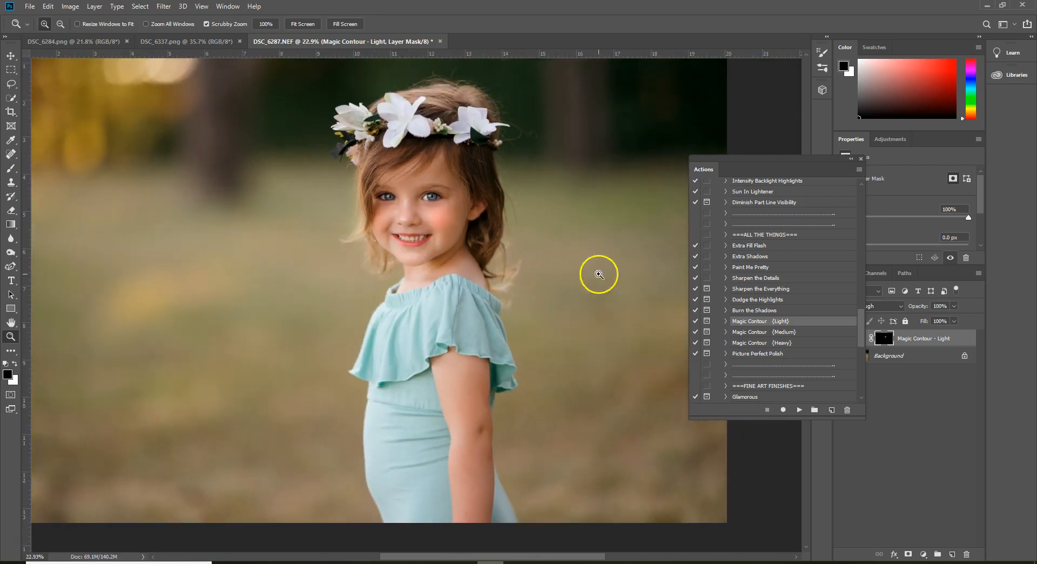
scroll(778, 376, "down", 1)
scroll(779, 377, "down", 4)
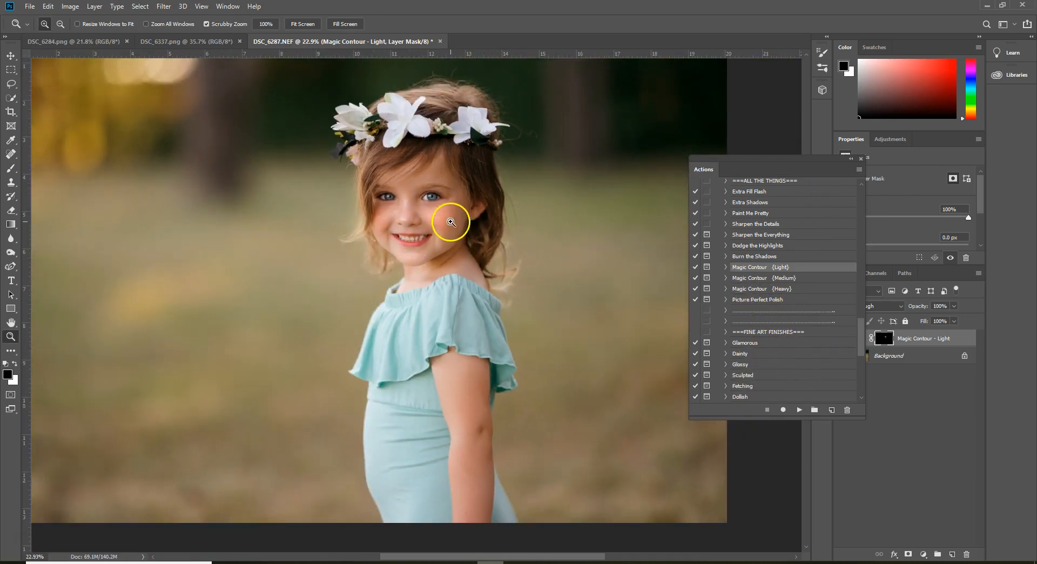
key("ctrl+0")
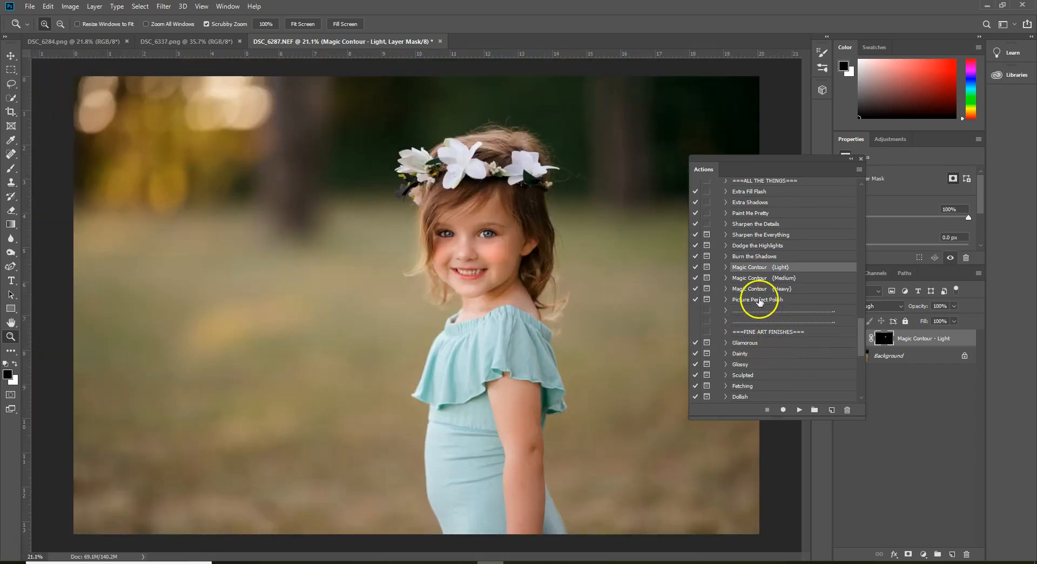
left_click(759, 300)
left_click(798, 409)
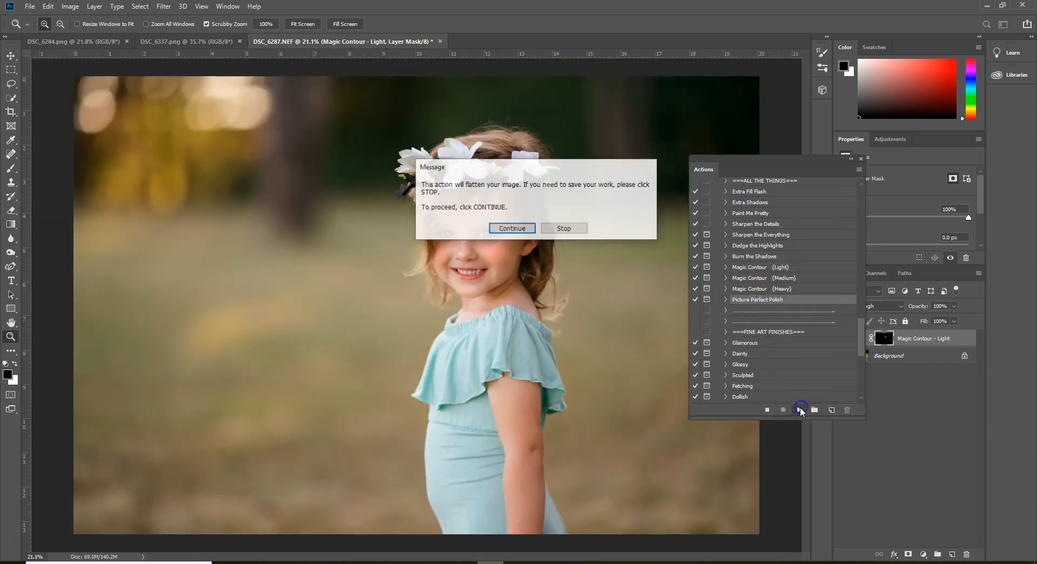
left_click(525, 228)
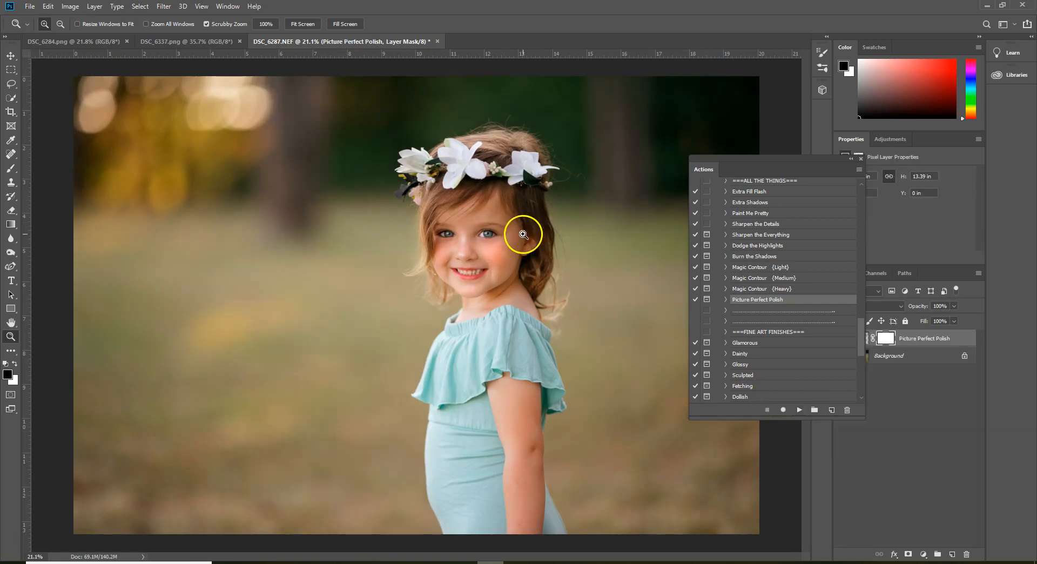
- Inspect the polished portrait up close and reduce the layer stack to the Background alone
left_click_drag(524, 231, 497, 274)
left_click_drag(483, 220, 547, 201)
left_click(823, 300)
key("Delete")
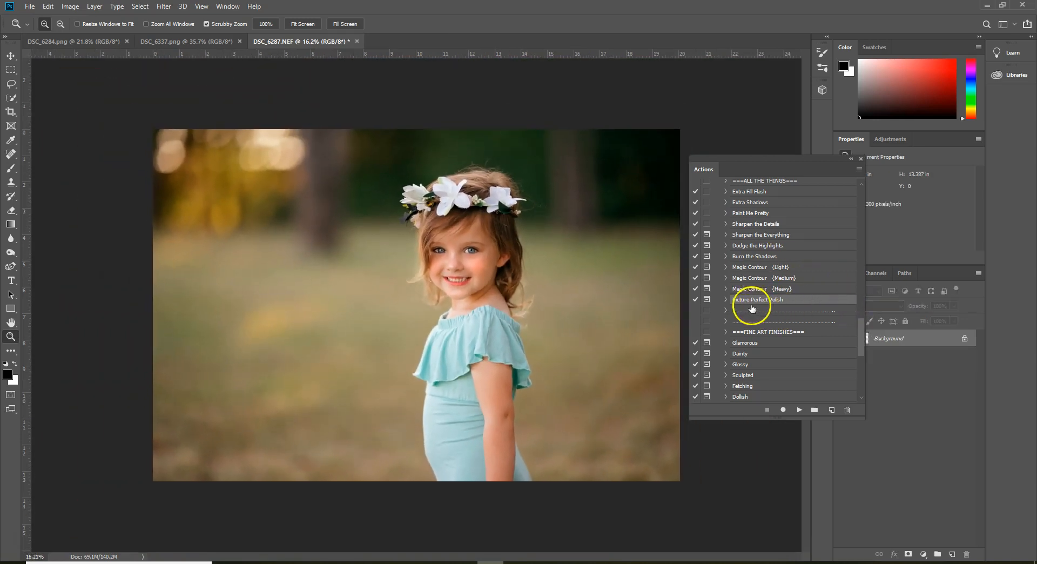
- Collapse the GTG - Portrait Retouch Collection set and find the color bases in the GTG - Innocence Workflow set
left_click_drag(860, 335, 856, 193)
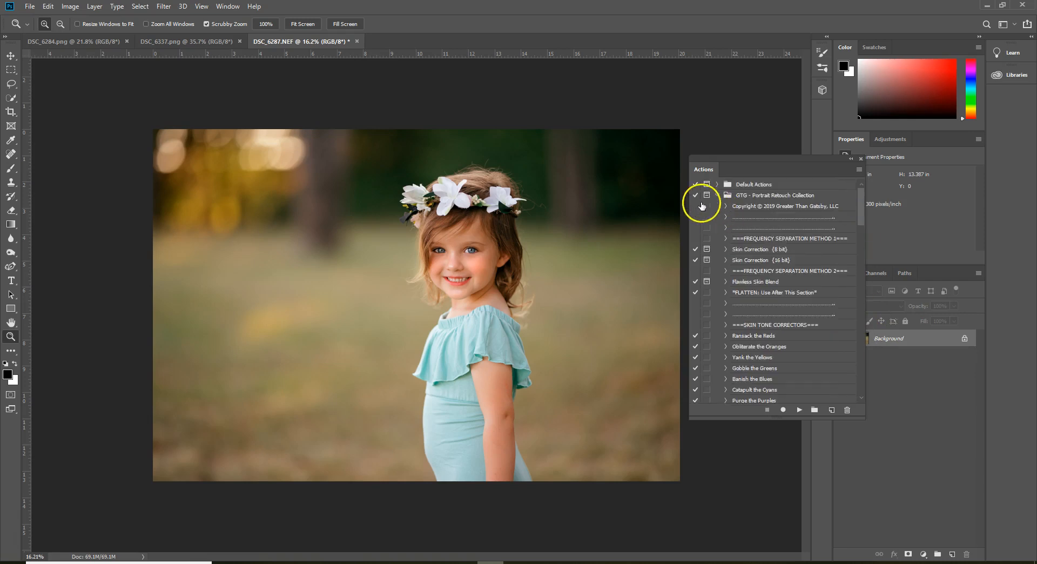
left_click(717, 195)
left_click(717, 228)
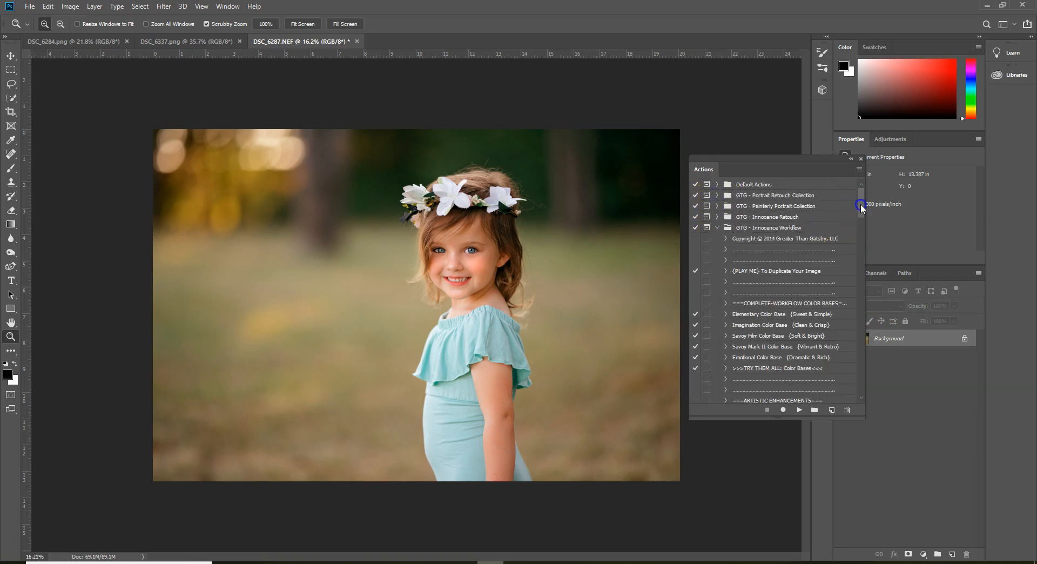
left_click_drag(861, 204, 859, 218)
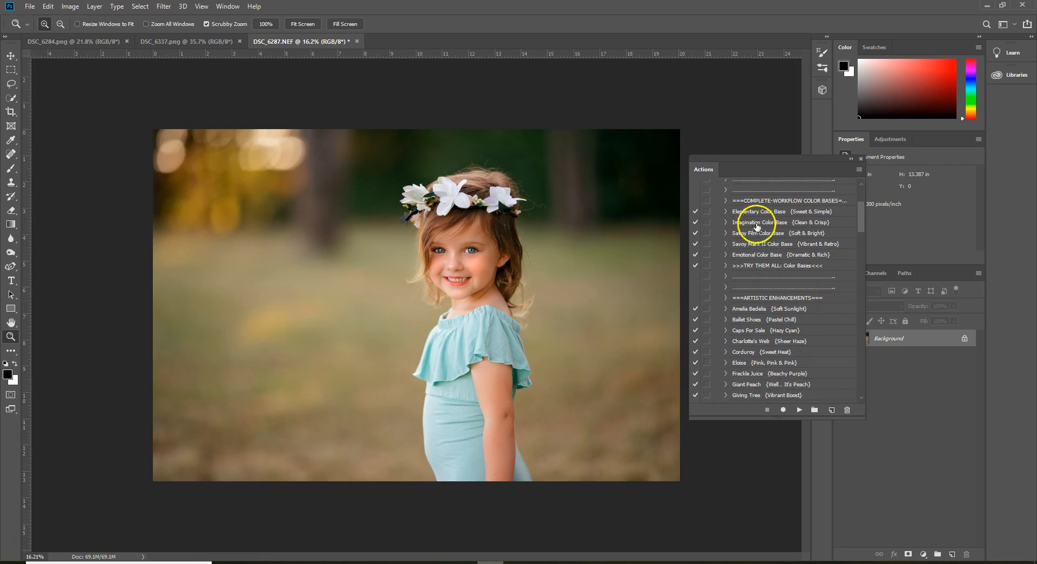
- Run the Elementary Color Base {Sweet & Simple} action and move the Actions panel clear of the layer list
left_click(767, 213)
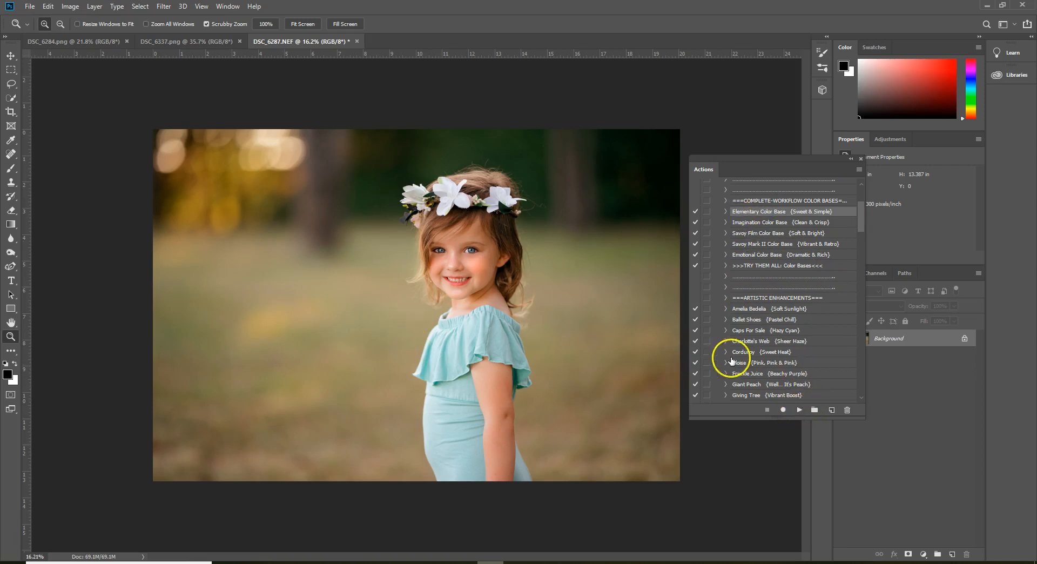
left_click(799, 409)
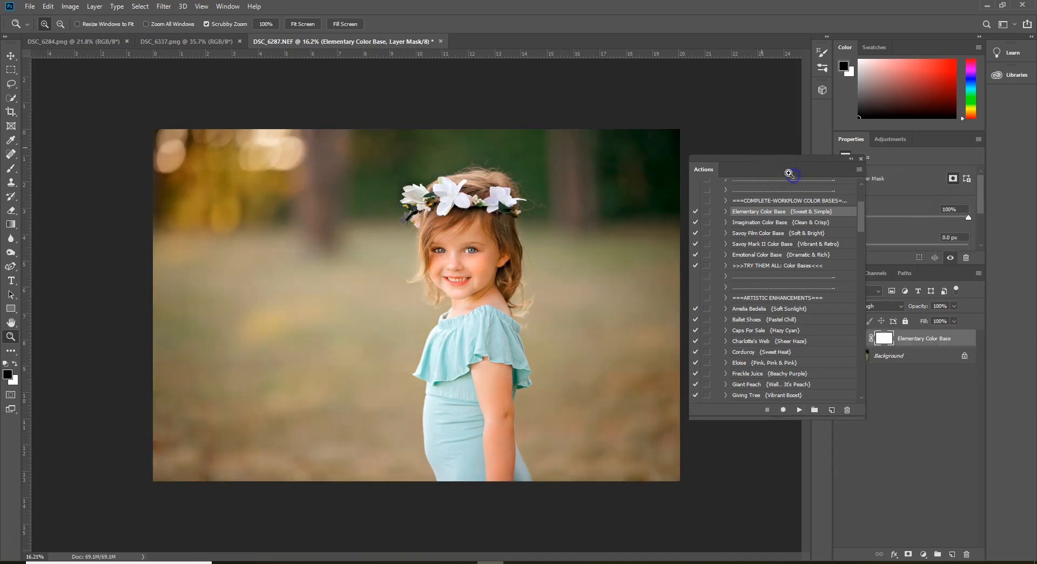
left_click_drag(784, 172, 733, 99)
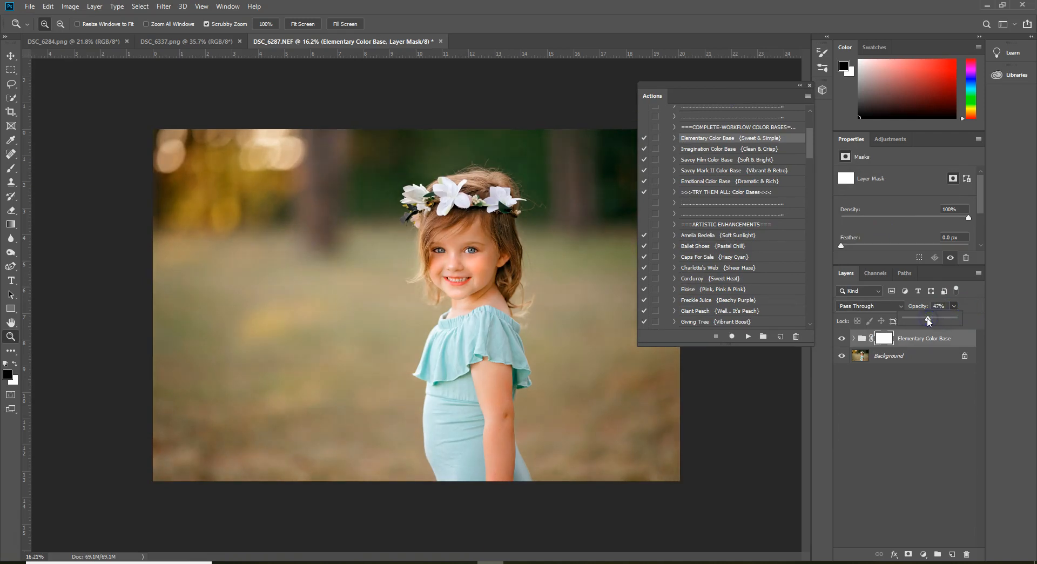
- Run the Knuffle Bunny {Clean Breeze} artistic enhancement and reduce its group opacity to 26%
mouse_move(809, 157)
left_mouse_down()
mouse_move(809, 264)
mouse_move(814, 159)
left_mouse_up()
scroll(748, 233, "down", 8)
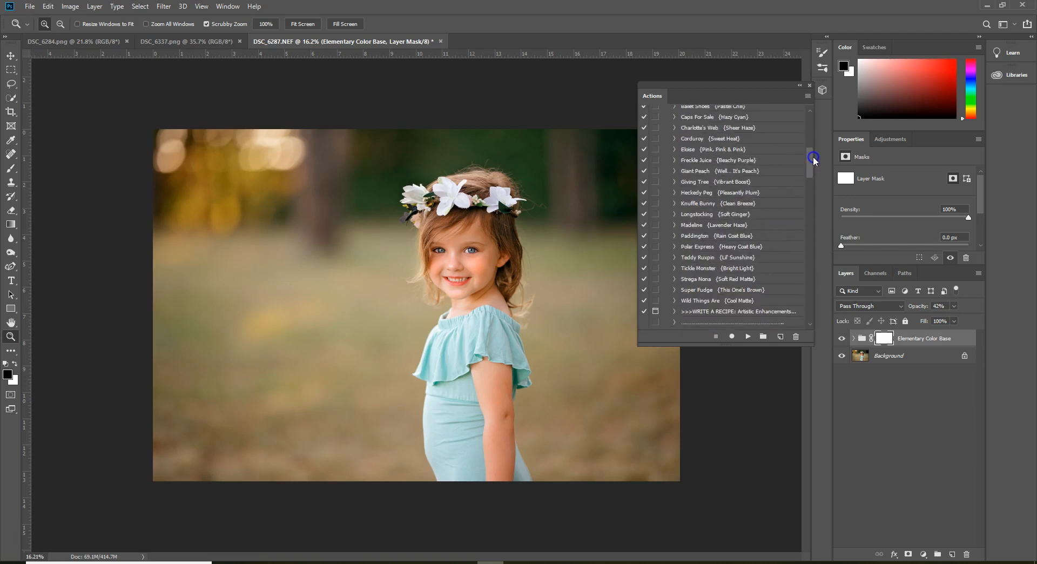
left_click(697, 203)
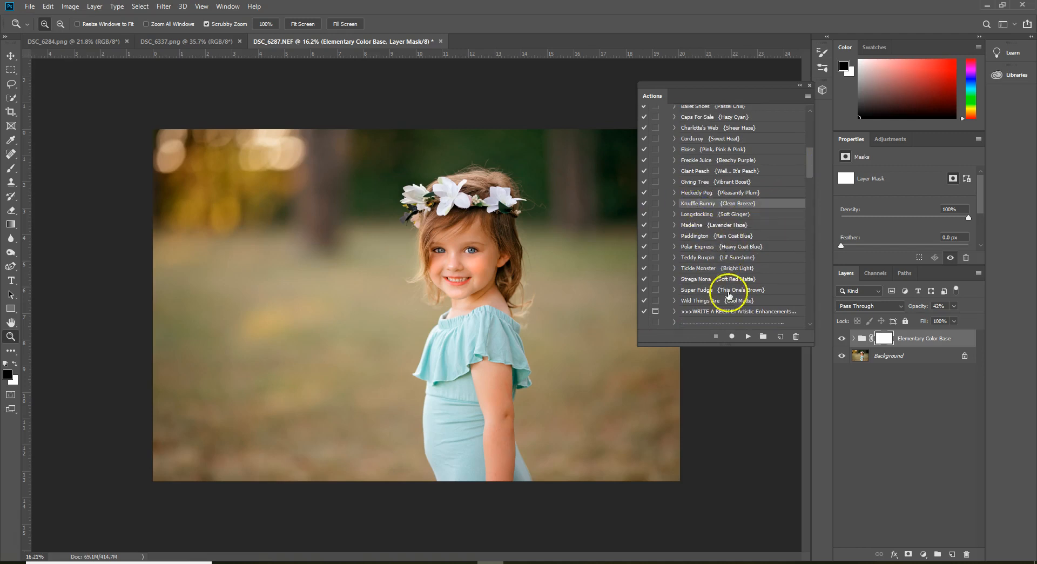
left_click(748, 336)
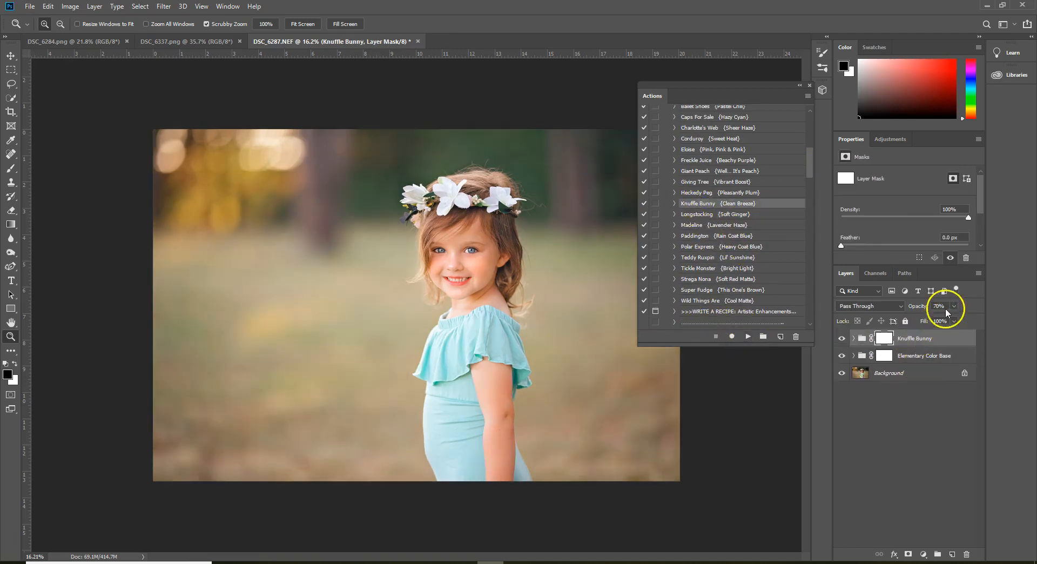
left_click(954, 306)
left_click_drag(955, 319, 954, 322)
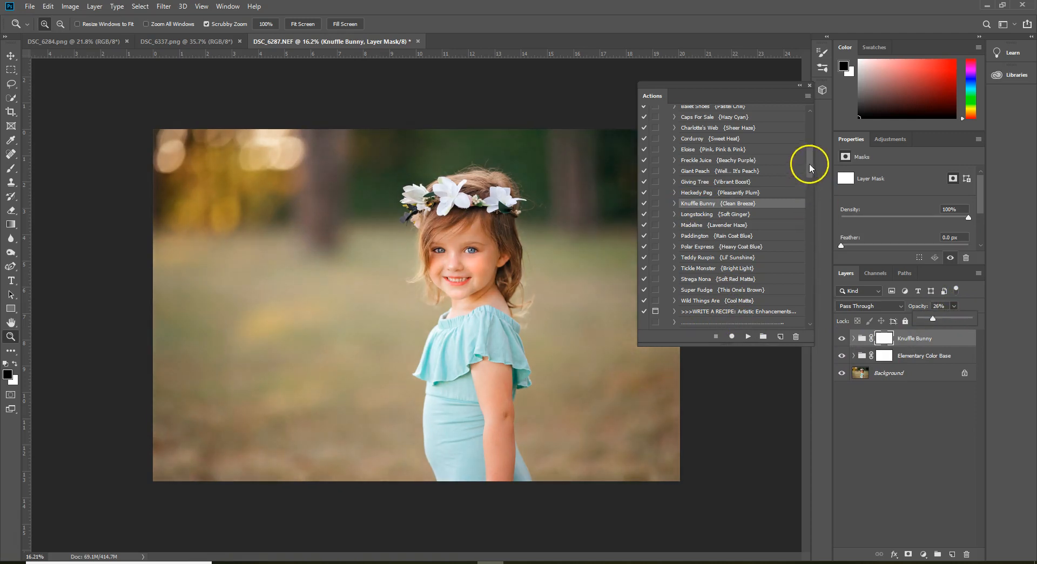
- Run the Paint On Texture Boost action from the bonus brushes and collapse the Actions panel
left_click_drag(809, 164, 808, 128)
left_click(666, 177)
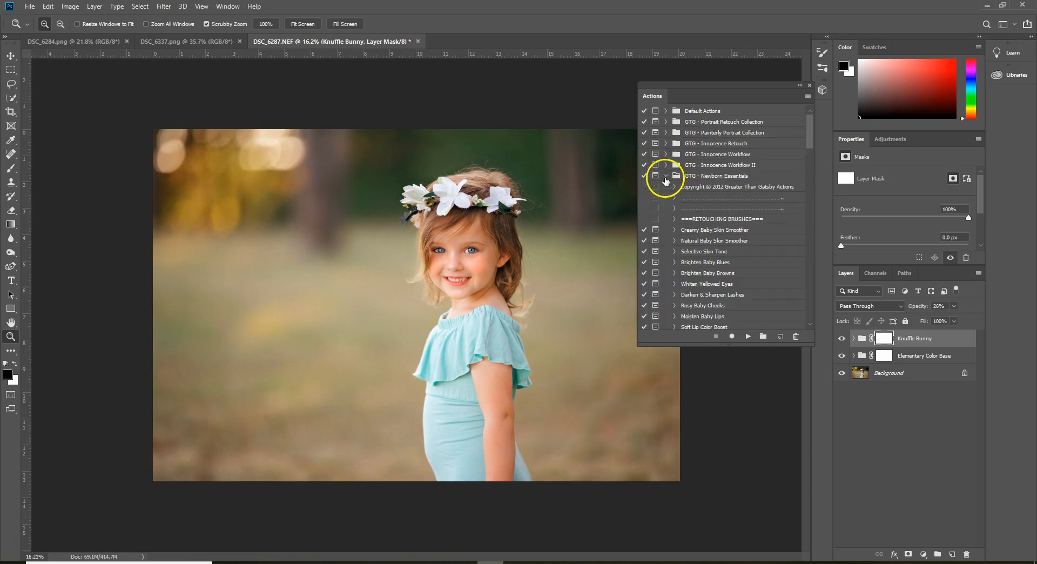
left_click_drag(809, 135, 809, 260)
left_click(726, 290)
left_click(747, 336)
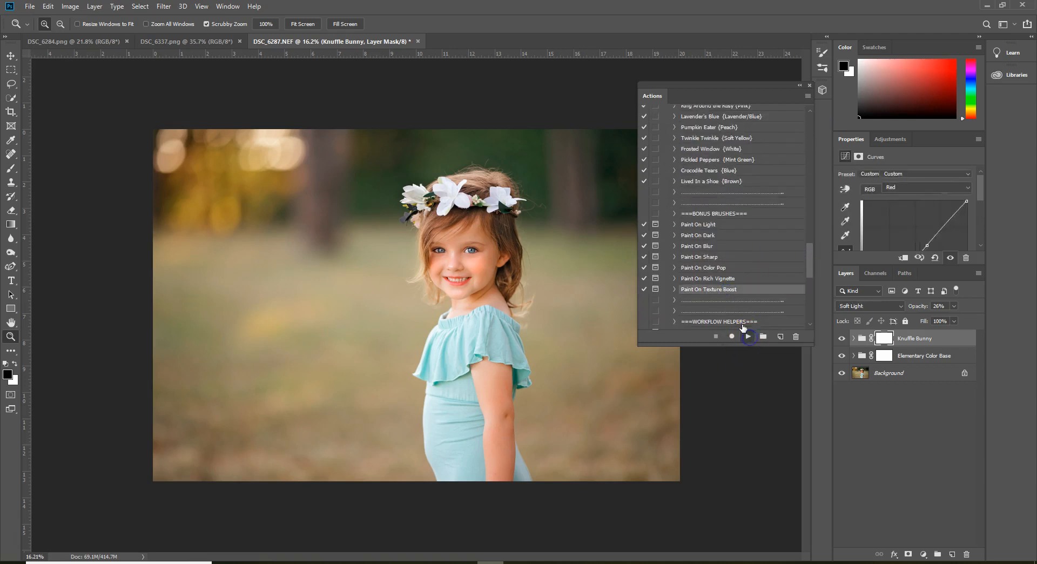
left_click(517, 229)
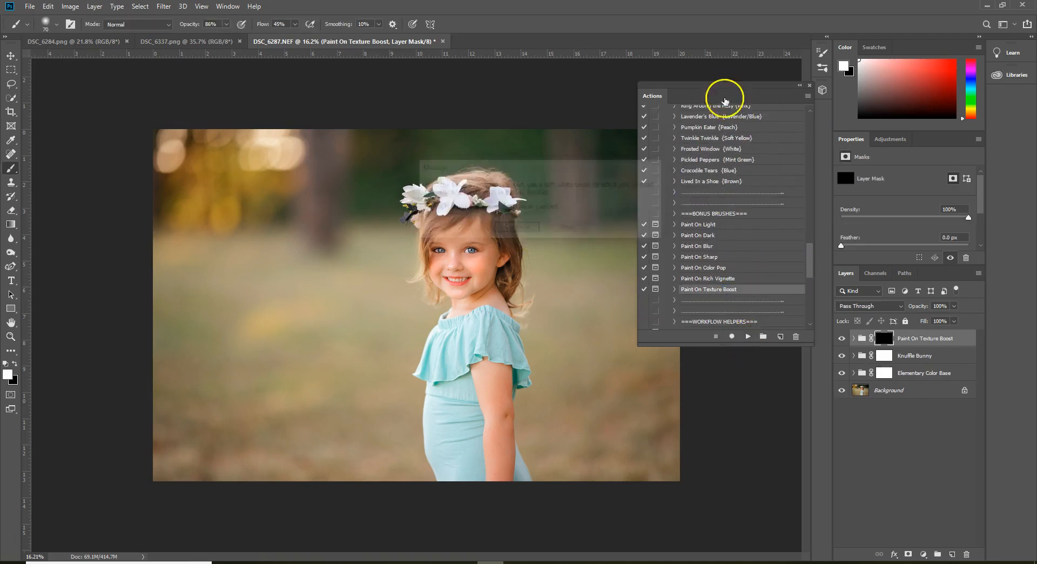
left_click(799, 85)
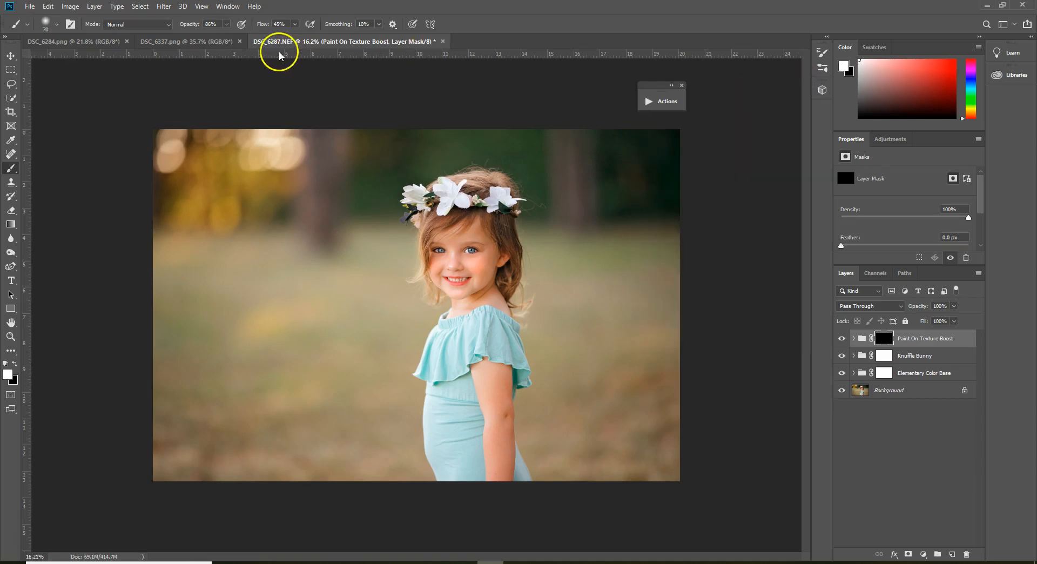
- Set the brush to 51% opacity and 700 px, and paint the texture boost over the dark trees and foliage behind the girl
left_click(227, 24)
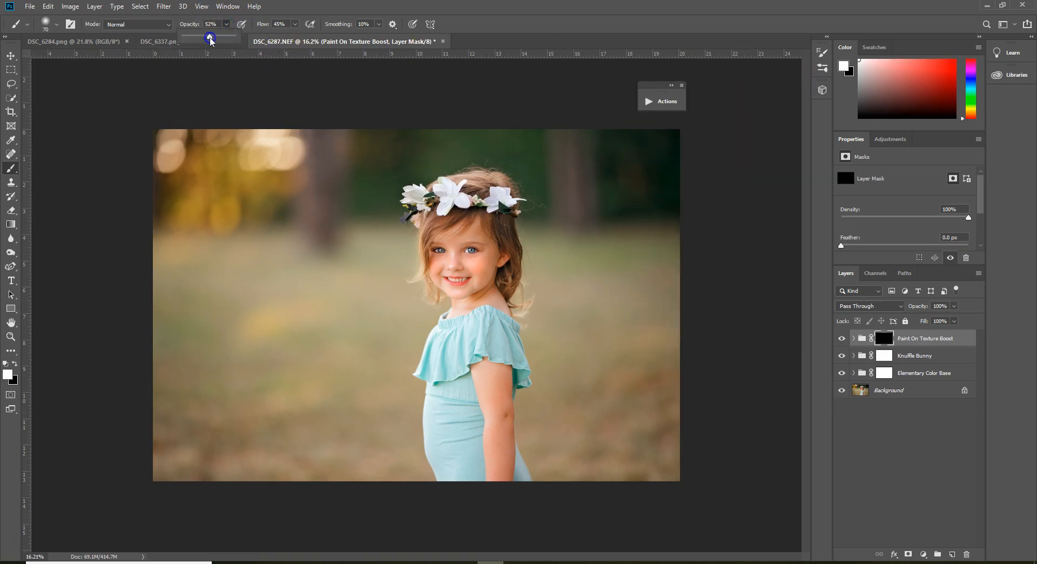
key("bracketright")
key("bracketright")
key("bracketright")
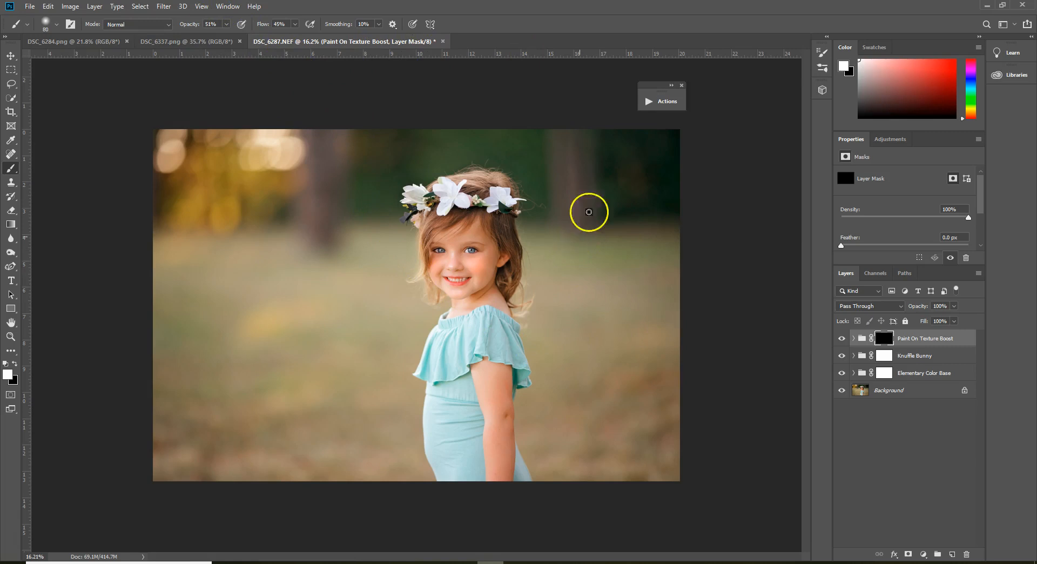
mouse_move(600, 168)
left_mouse_down()
mouse_move(597, 153)
mouse_move(621, 201)
left_mouse_up()
key("bracketright")
key("bracketright")
key("bracketright")
key("bracketright")
key("bracketright")
key("bracketright")
key("bracketright")
key("bracketright")
key("bracketright")
key("bracketright")
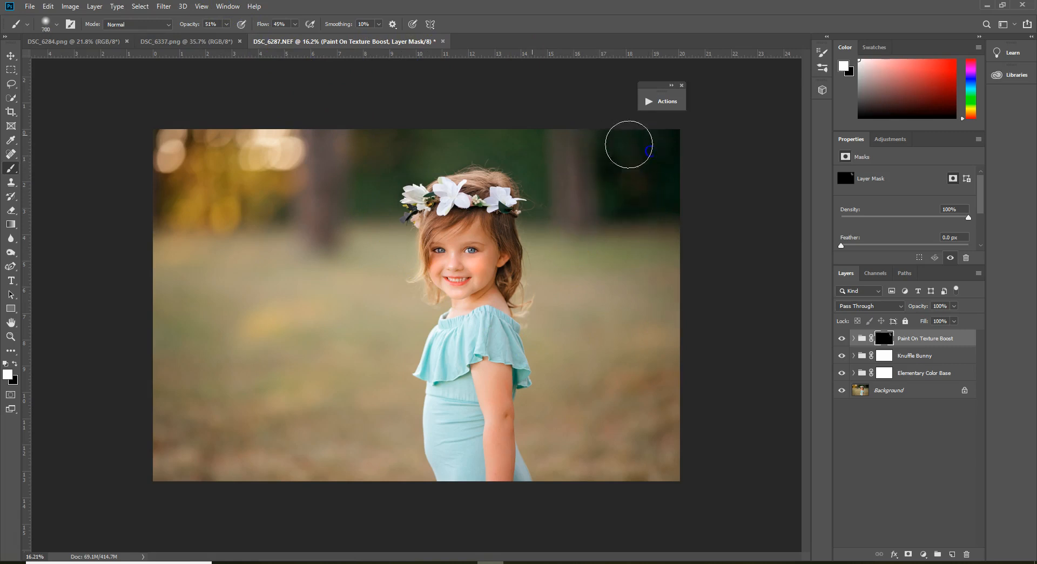
mouse_move(467, 141)
left_mouse_down()
mouse_move(434, 143)
mouse_move(389, 186)
mouse_move(367, 165)
mouse_move(509, 144)
mouse_move(533, 190)
mouse_move(227, 165)
mouse_move(194, 194)
mouse_move(248, 217)
mouse_move(252, 140)
mouse_move(192, 223)
left_mouse_up()
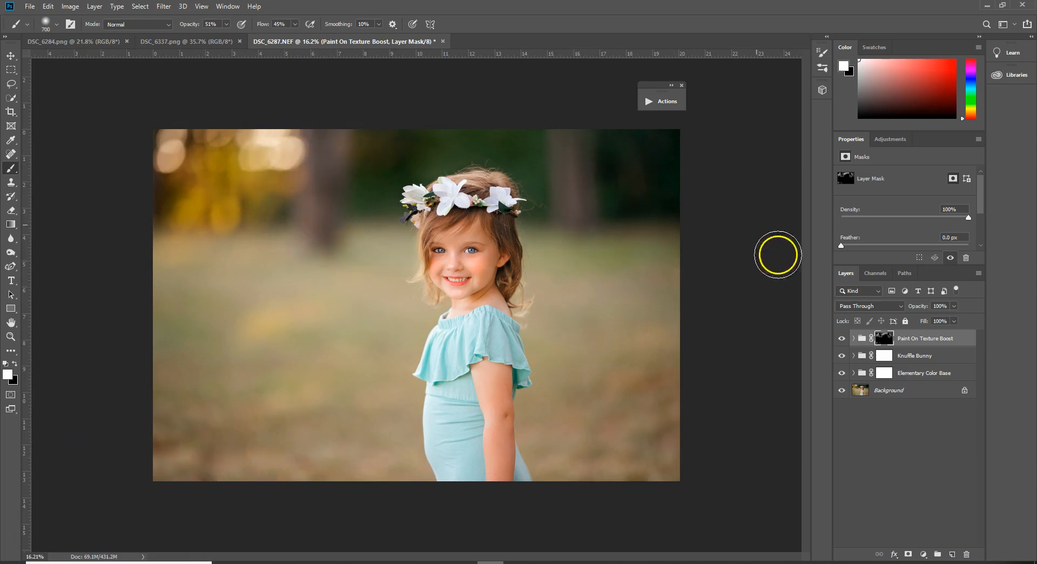
- Run the Matte The Edges vignette action, set its group opacity to 87%, and move the Actions panel off the girl
left_click(669, 102)
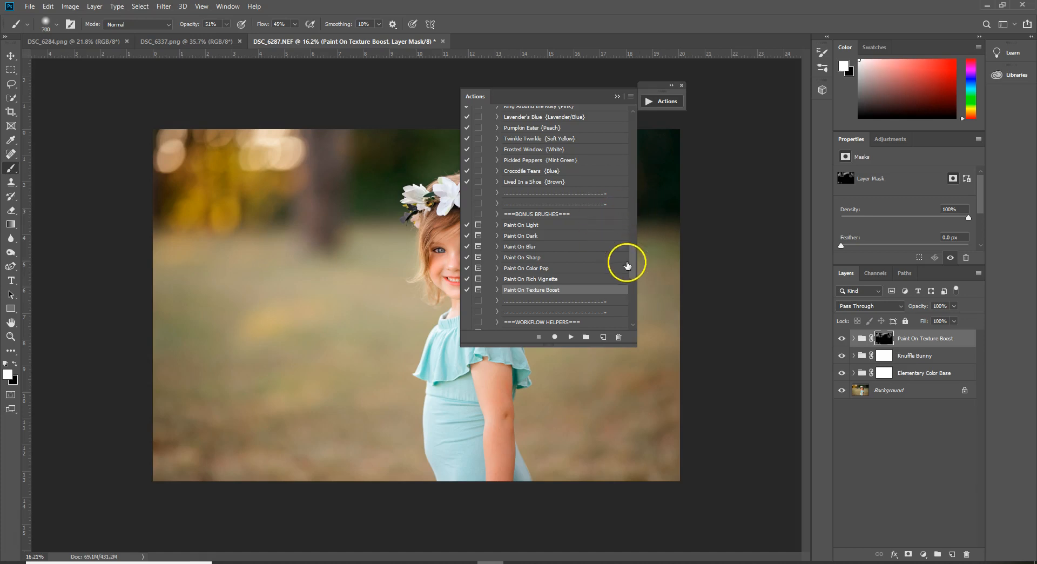
mouse_move(632, 262)
left_mouse_down()
mouse_move(634, 277)
mouse_move(620, 124)
mouse_move(634, 135)
mouse_move(629, 247)
left_mouse_up()
left_click(488, 177)
left_click(489, 187)
left_click(526, 180)
left_click(571, 337)
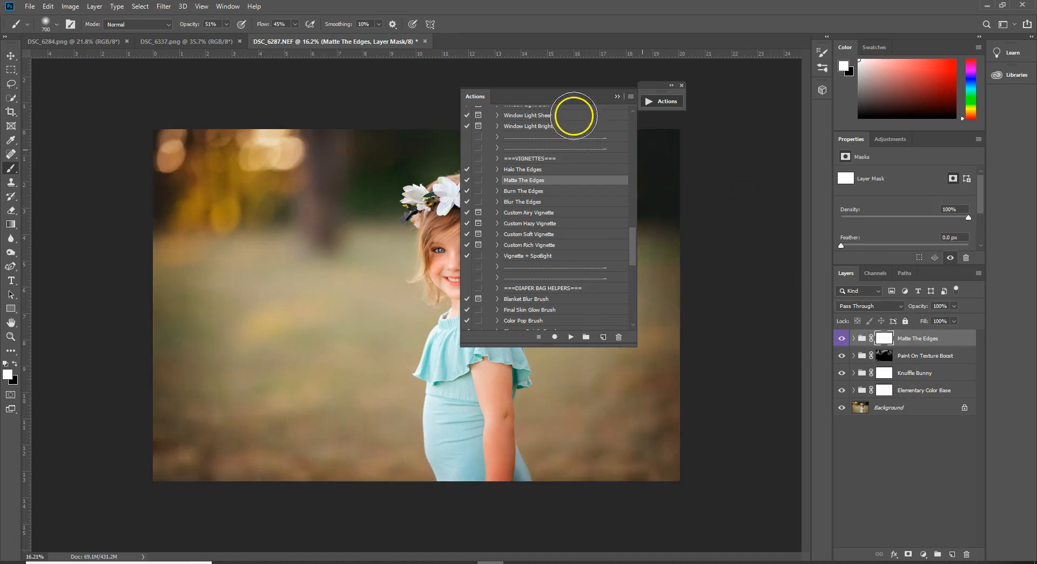
left_click_drag(567, 97, 700, 101)
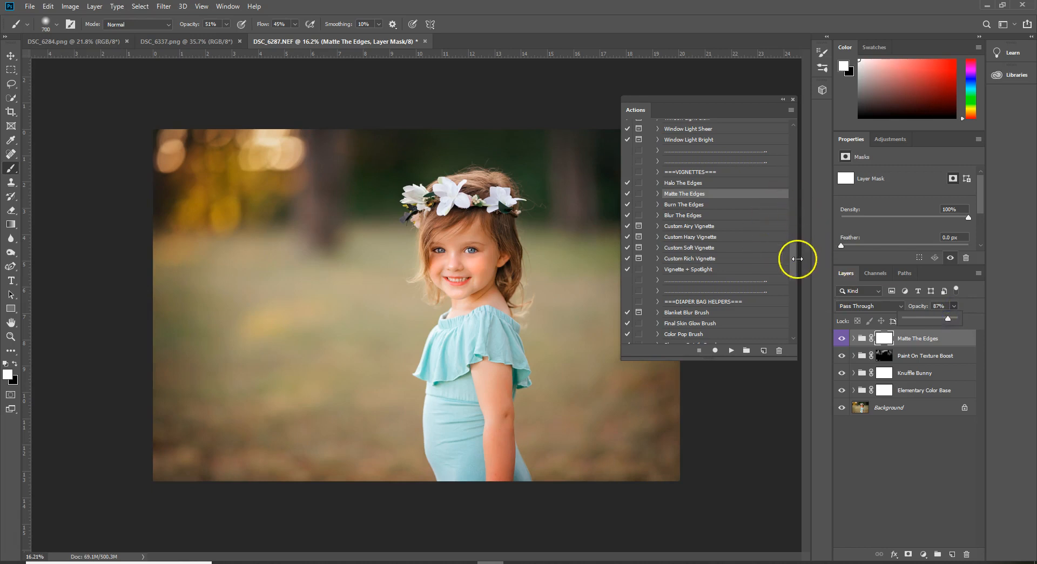
- Run the Final Skin Glow Brush action and paint the glow over the girl's face, shoulder and arm with a 250 px brush
scroll(792, 262, "down", 1)
left_click(699, 313)
left_click(731, 352)
mouse_move(514, 255)
left_mouse_down()
mouse_move(474, 273)
mouse_move(462, 267)
mouse_move(474, 265)
left_mouse_up()
key("bracketleft")
key("bracketleft")
key("bracketleft")
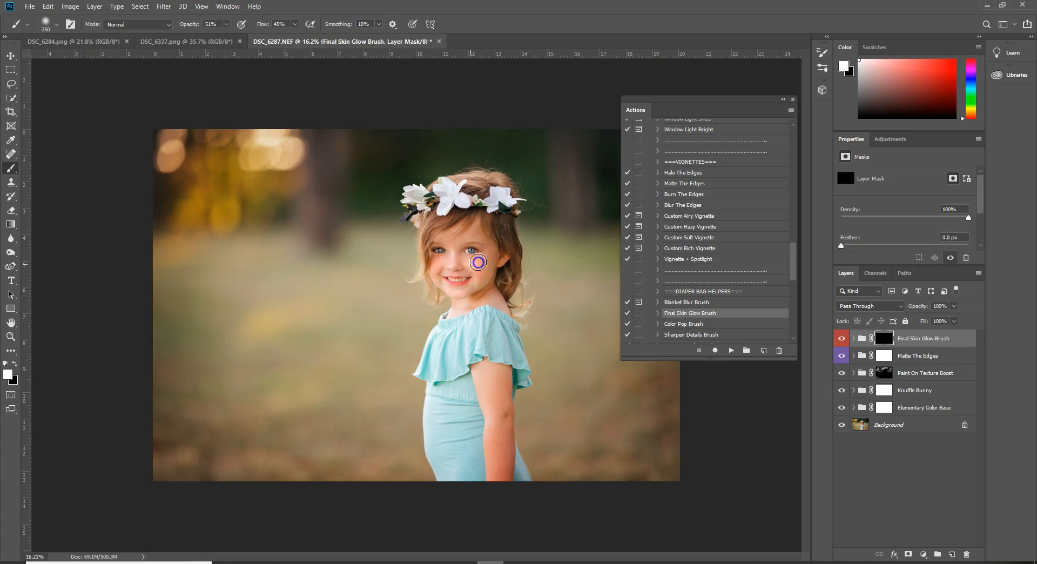
mouse_move(463, 263)
left_mouse_down()
mouse_move(482, 236)
mouse_move(440, 246)
left_mouse_up()
mouse_move(525, 323)
left_mouse_down()
mouse_move(613, 286)
mouse_move(463, 371)
left_mouse_up()
left_click_drag(500, 446, 498, 418)
- Run the Color Pop Brush action and paint over the teal dress with a 700 px brush, raising the brush opacity to 74%
left_click_drag(799, 271, 799, 276)
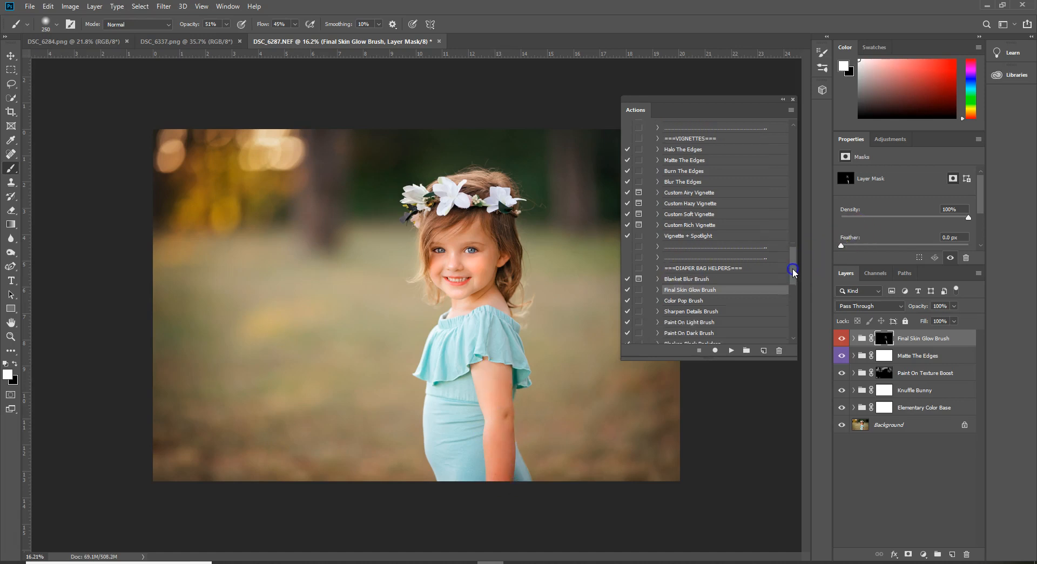
left_click(687, 301)
left_click(731, 351)
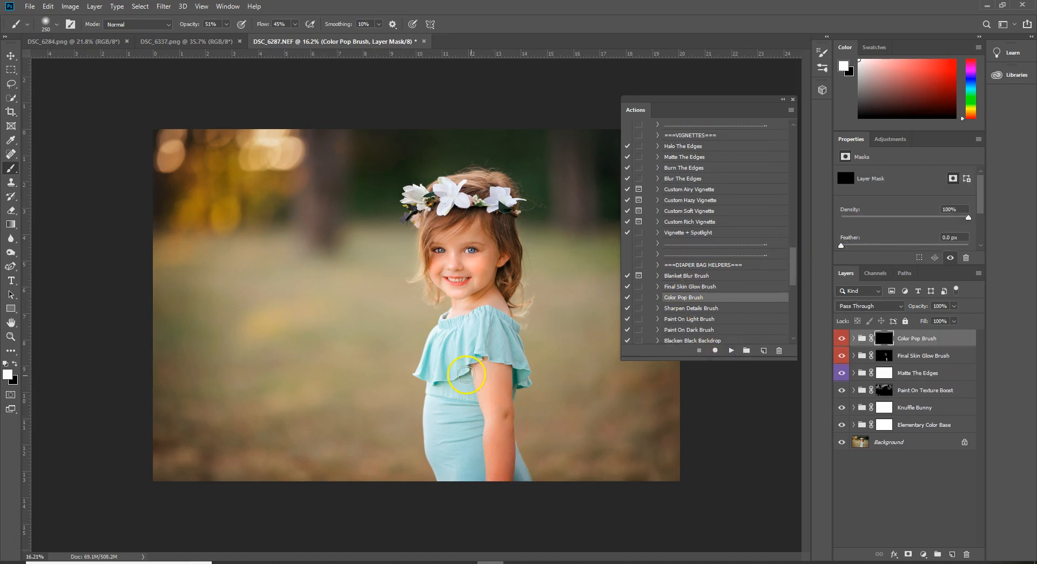
left_click(438, 340)
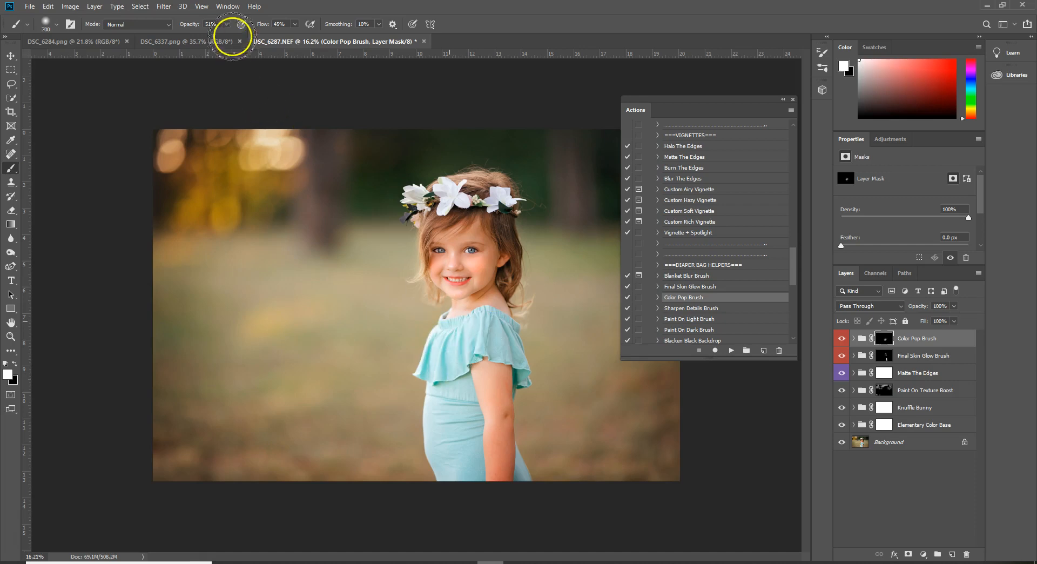
left_click(224, 23)
left_click(225, 24)
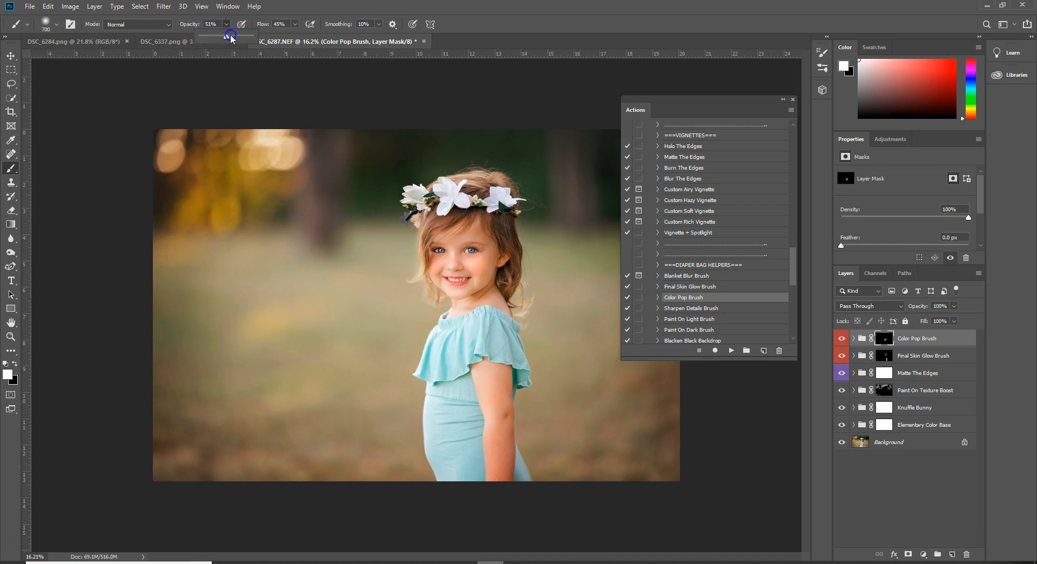
mouse_move(461, 412)
left_mouse_down()
mouse_move(454, 349)
mouse_move(459, 435)
left_mouse_up()
mouse_move(472, 350)
left_mouse_down()
mouse_move(444, 389)
mouse_move(472, 475)
mouse_move(449, 423)
left_mouse_up()
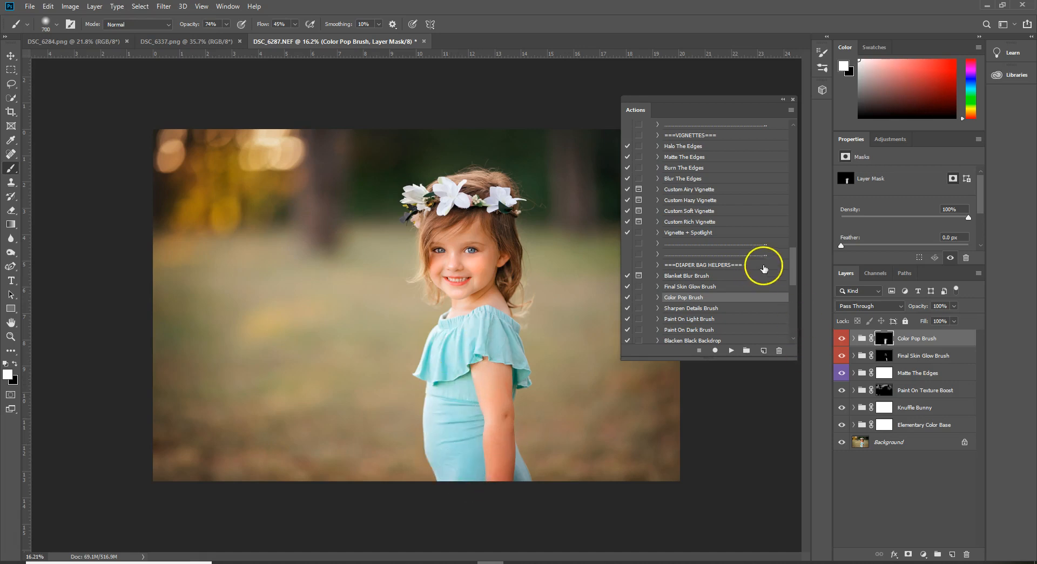
- Run the Simple Matte Finish action from the finishing touches and lower its group opacity to 12%
left_click_drag(795, 270, 787, 157)
left_click(649, 200)
left_click(649, 223)
left_click_drag(793, 152, 795, 258)
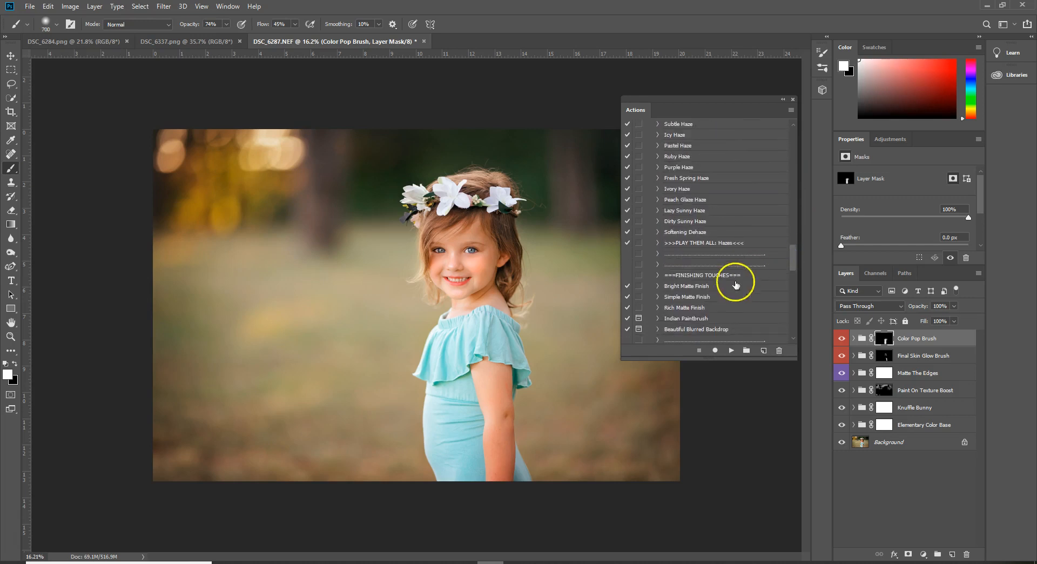
left_click(689, 297)
left_click(731, 350)
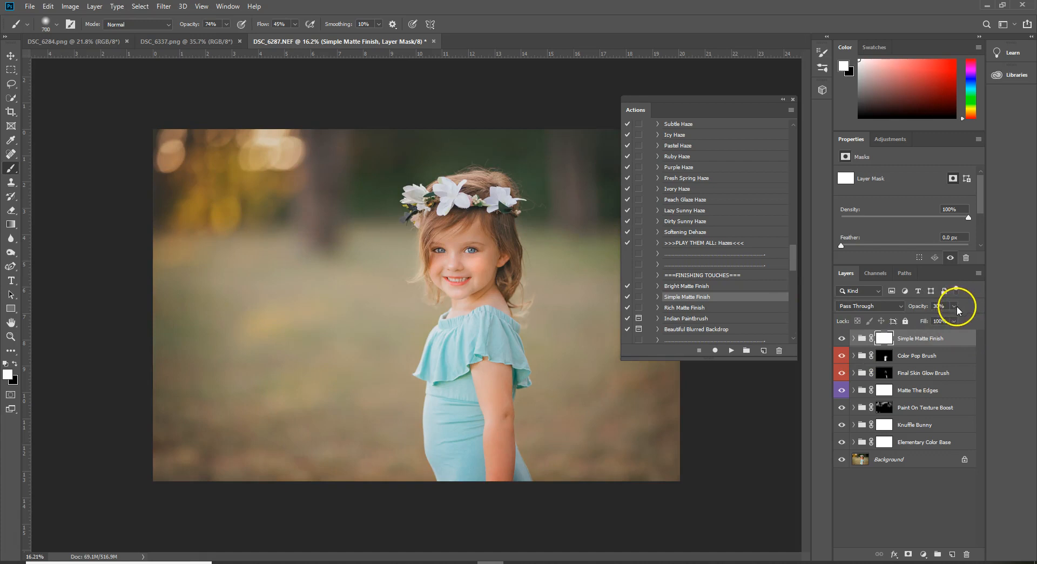
left_click_drag(935, 317, 934, 320)
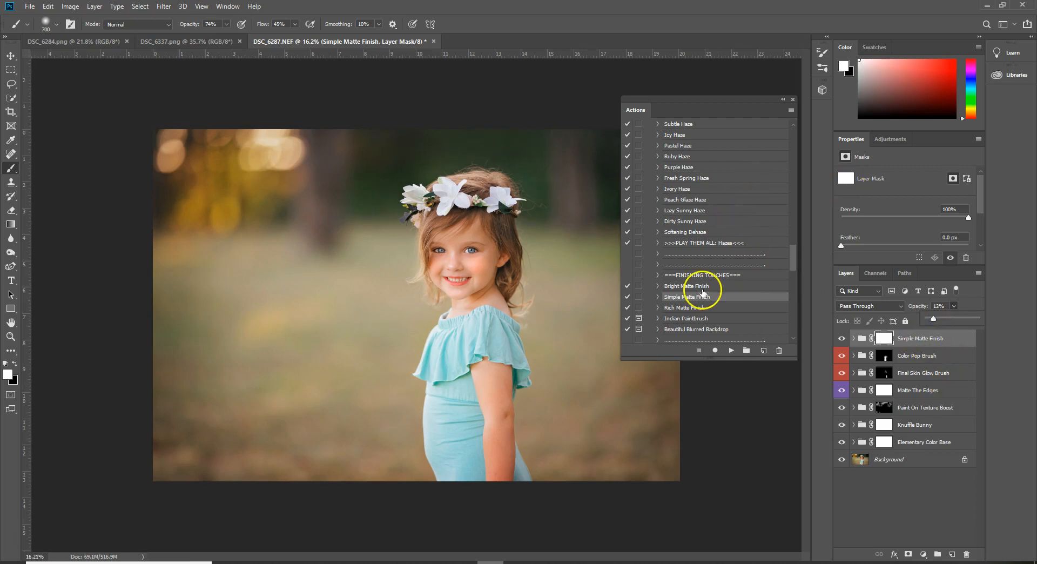
- Add a Levels adjustment layer above the Background and darken the midtones slightly
left_click_drag(734, 111, 721, 173)
left_click_drag(786, 319, 778, 188)
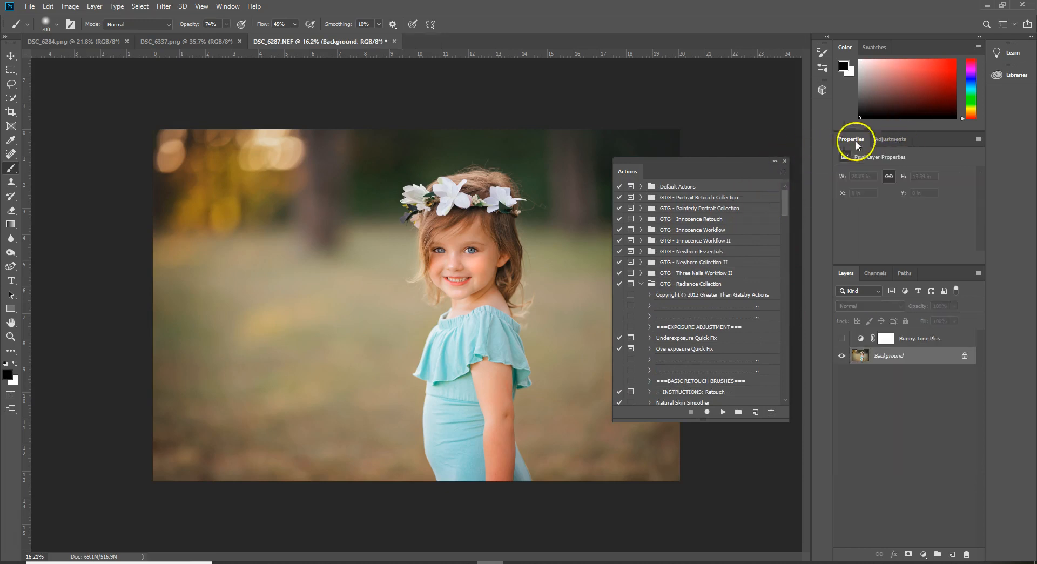
left_click(890, 139)
left_click(875, 164)
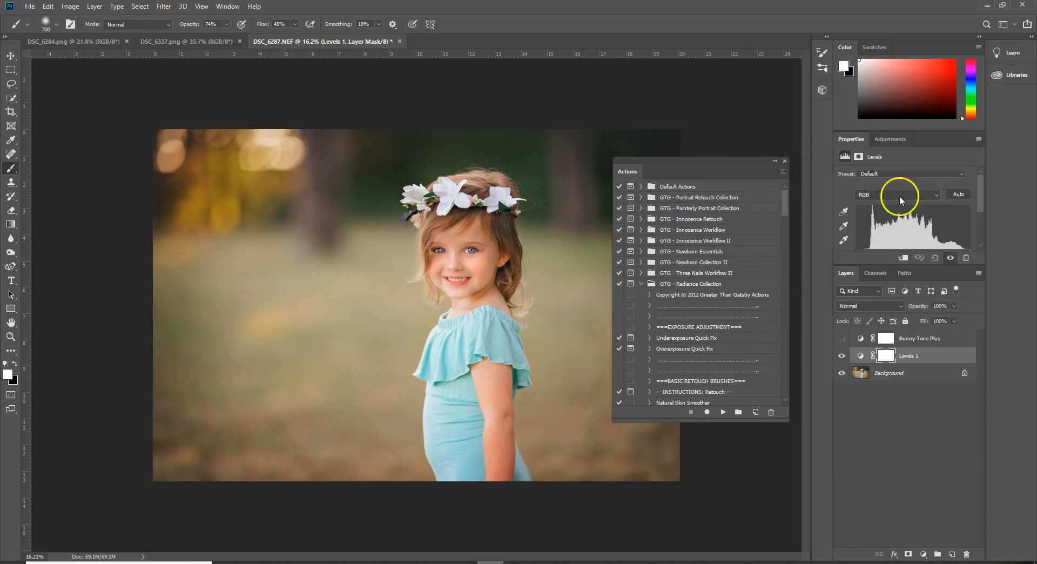
scroll(906, 228, "down", 1)
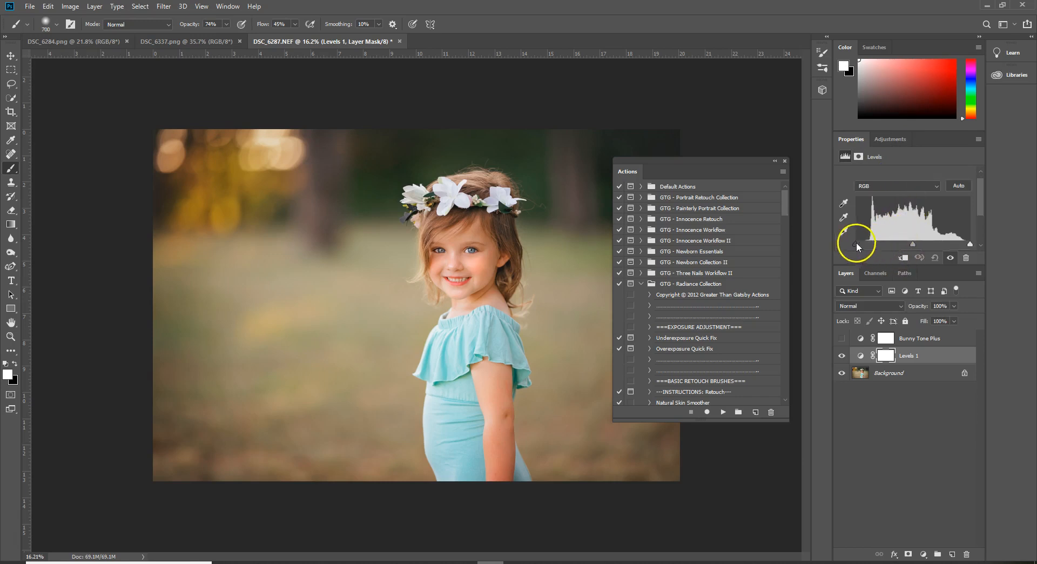
left_click_drag(913, 244, 914, 244)
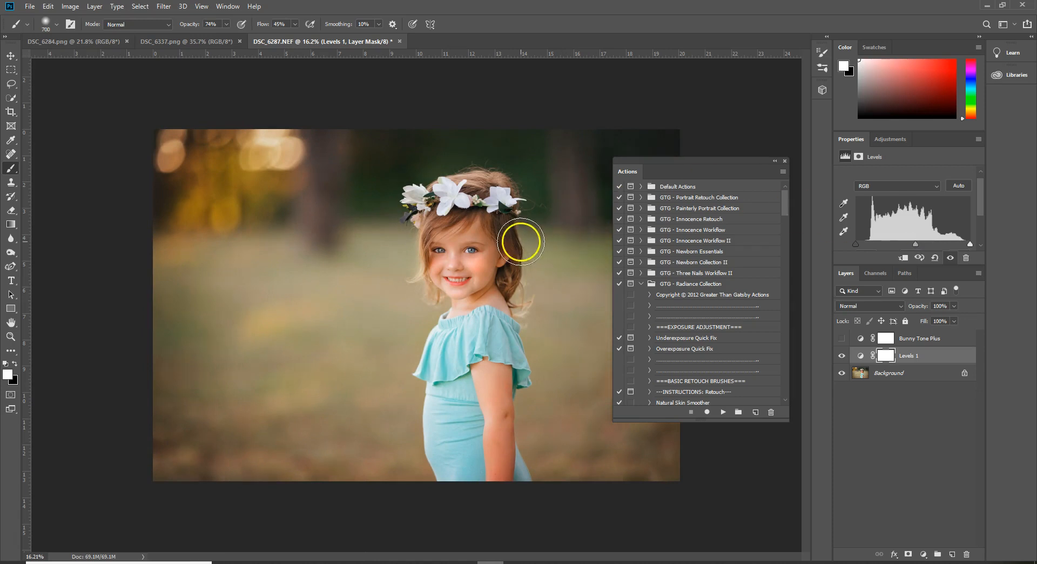
- Examine the girl's face and flyaway hairs up close, and collapse the GTG - Radiance Collection set
key("z")
left_click_drag(482, 238, 523, 203)
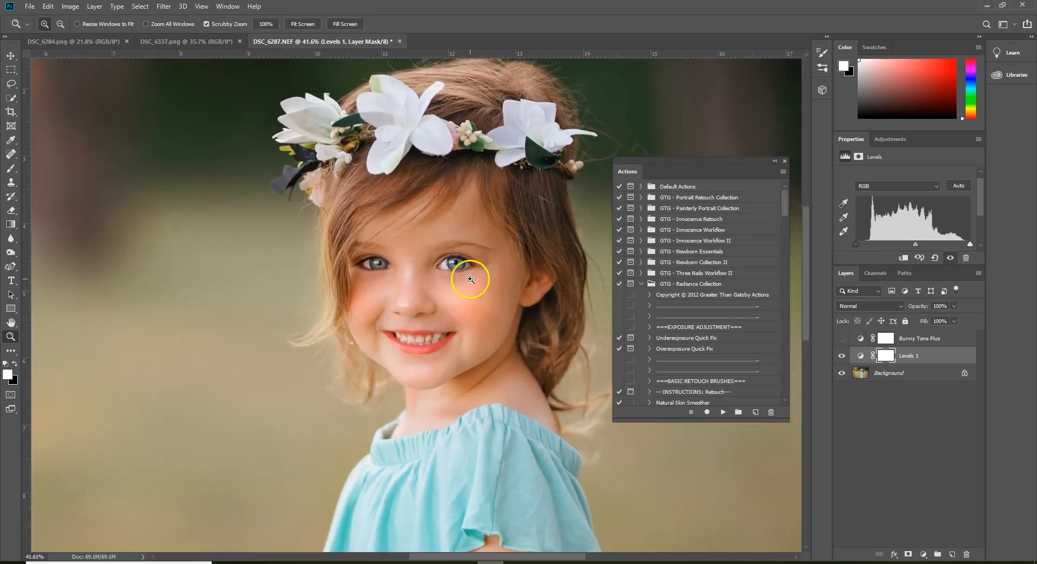
left_click(489, 252)
left_click_drag(483, 240, 451, 225)
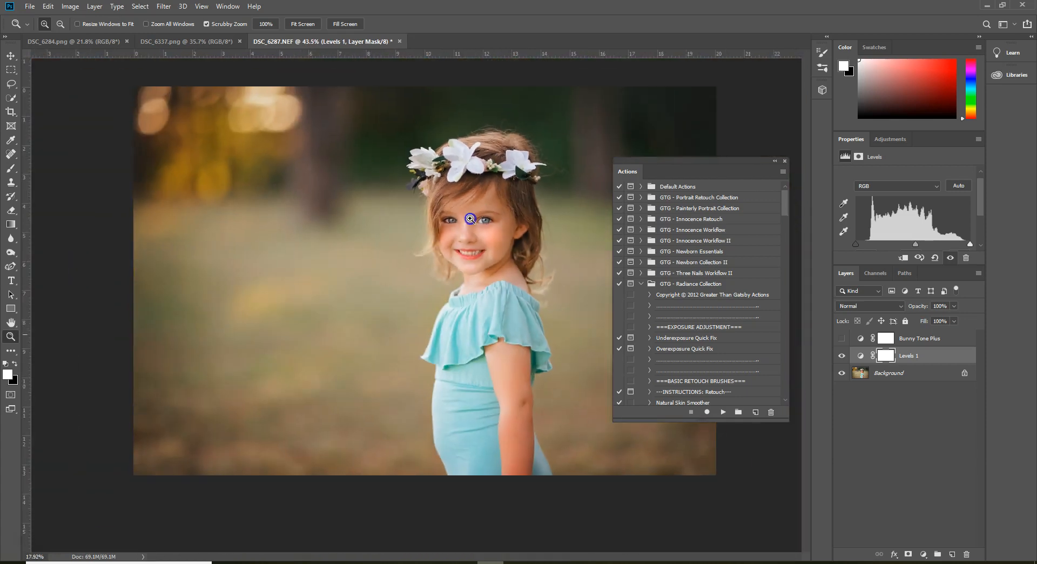
left_click(641, 284)
left_click_drag(556, 203, 621, 157)
left_click_drag(553, 160, 605, 135)
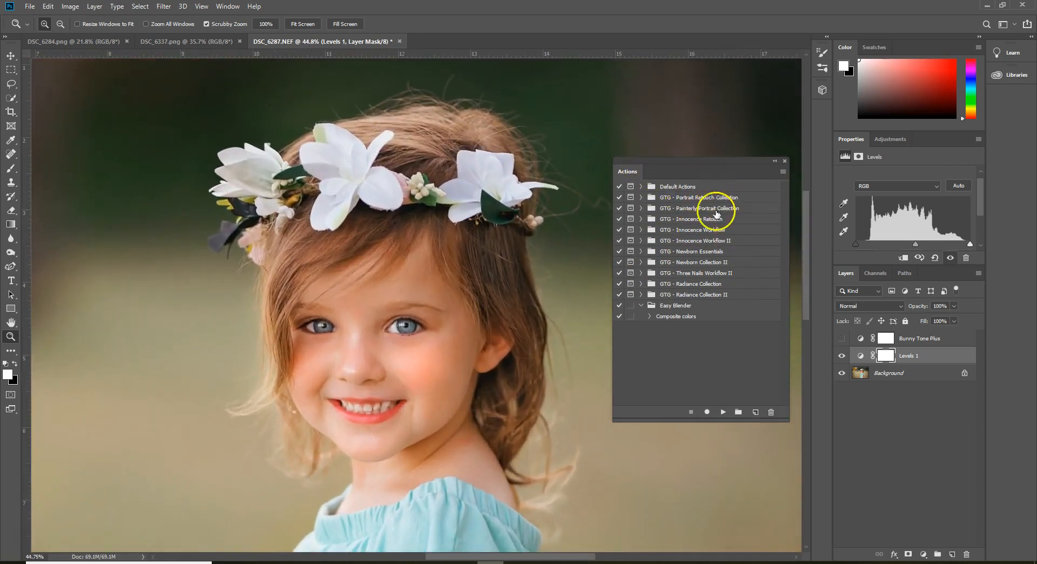
- Run CORRECTOR: Erase Flyaways from the GTG - Innocence Retouch set and move the Actions panel below the flyaway hairs
left_click(642, 220)
left_click_drag(785, 216, 789, 342)
left_click(702, 349)
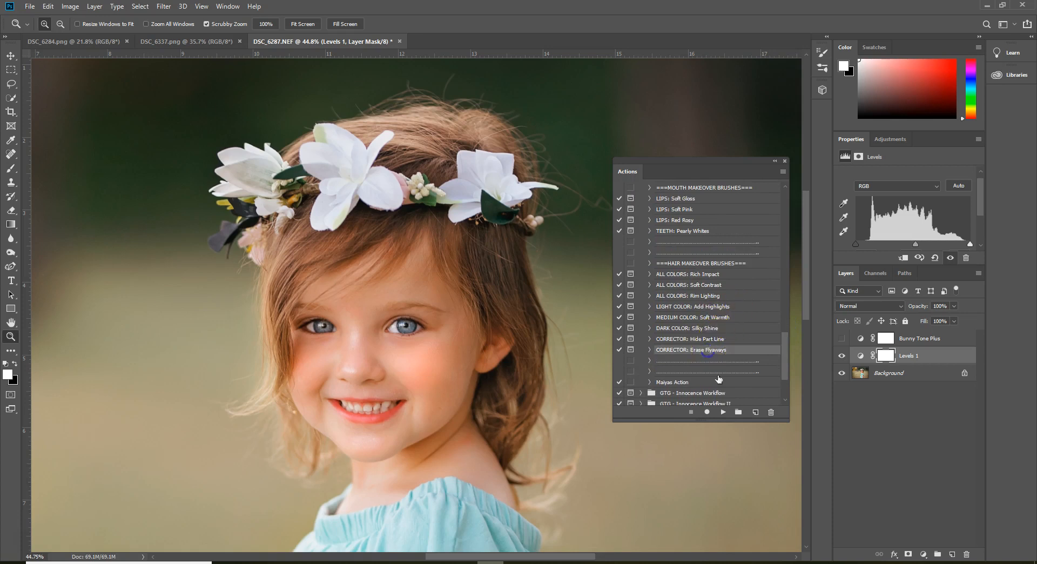
left_click(723, 412)
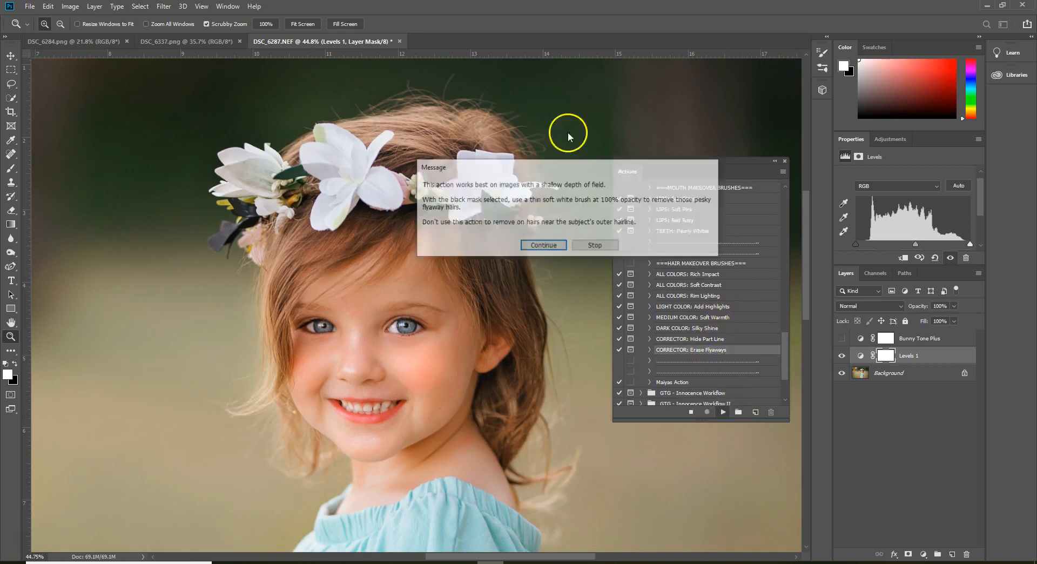
left_click(543, 246)
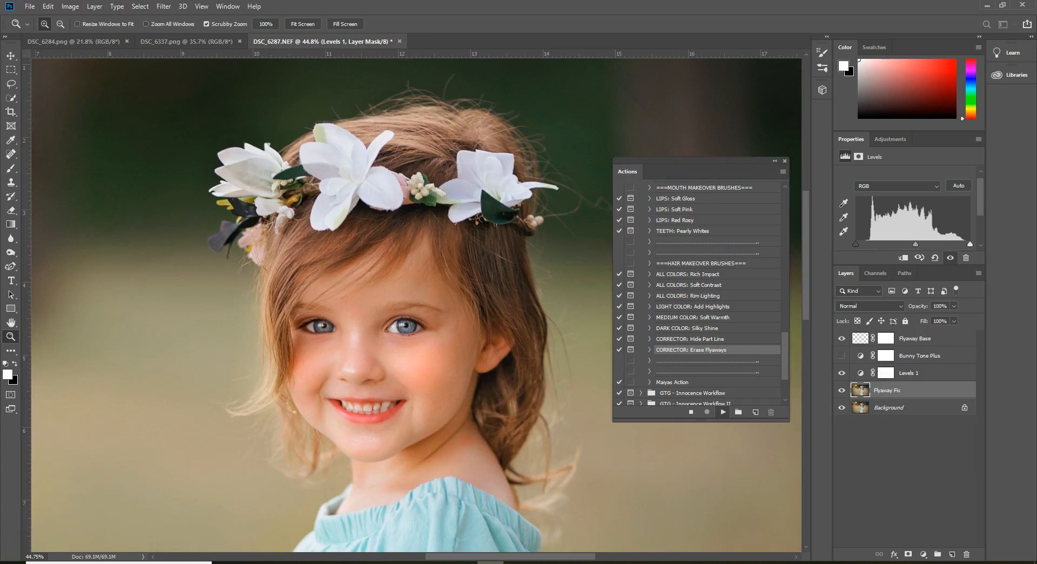
left_click_drag(695, 162, 661, 265)
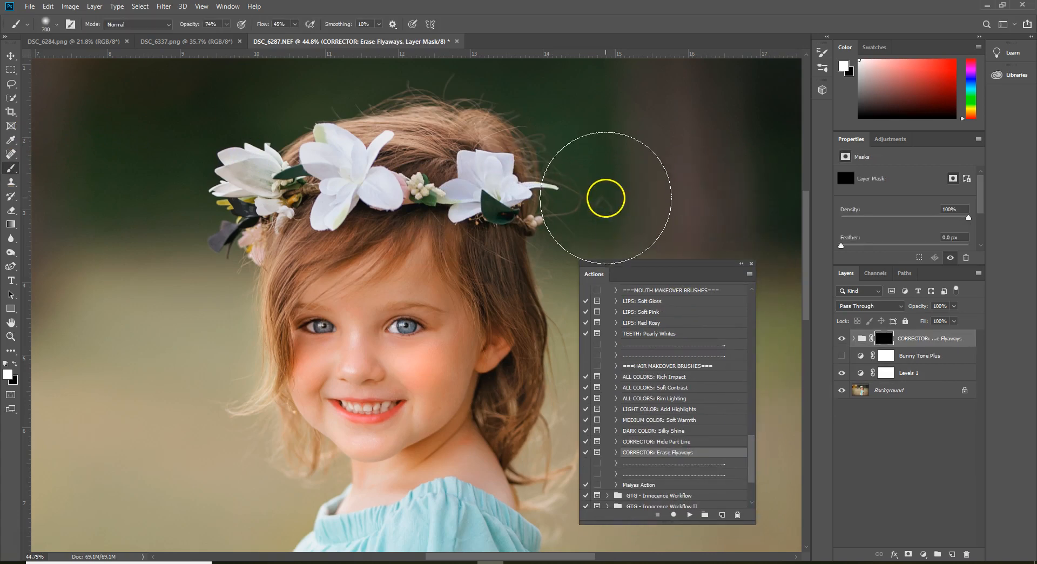
- Paint over the flyaway hairs beside and above the flower crown on the Erase Flyaways mask with a 150 px brush at 90% opacity
key("bracketleft")
key("bracketleft")
key("bracketleft")
key("bracketleft")
key("bracketleft")
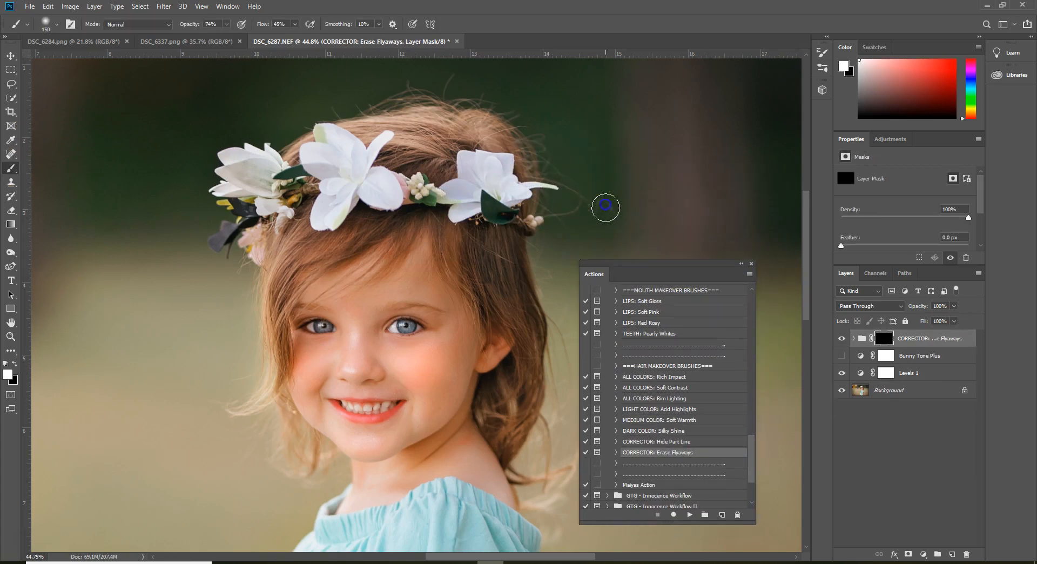
left_click(226, 23)
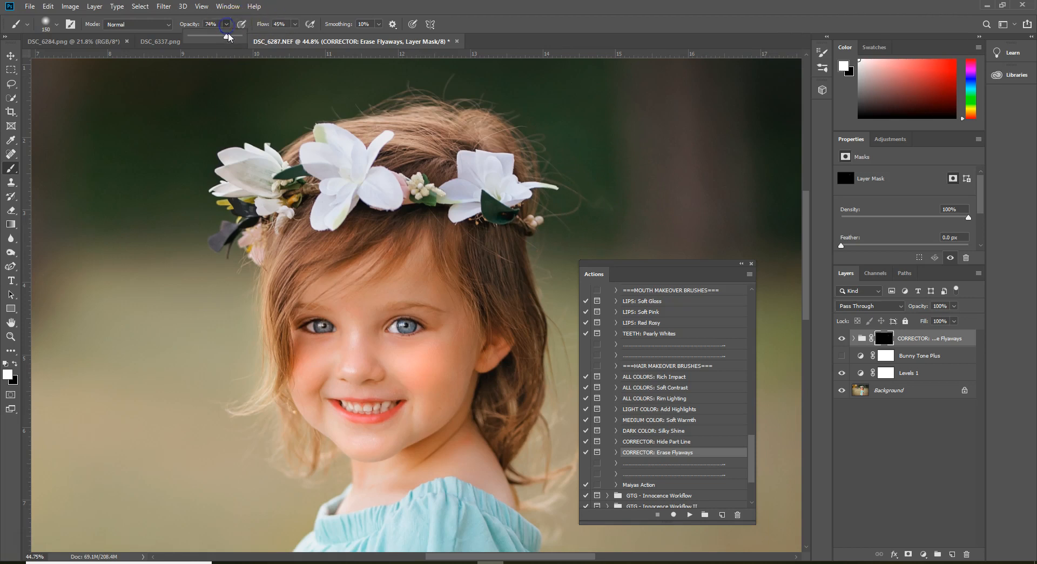
left_click(602, 204)
mouse_move(581, 196)
left_mouse_down()
mouse_move(559, 219)
mouse_move(568, 168)
left_mouse_up()
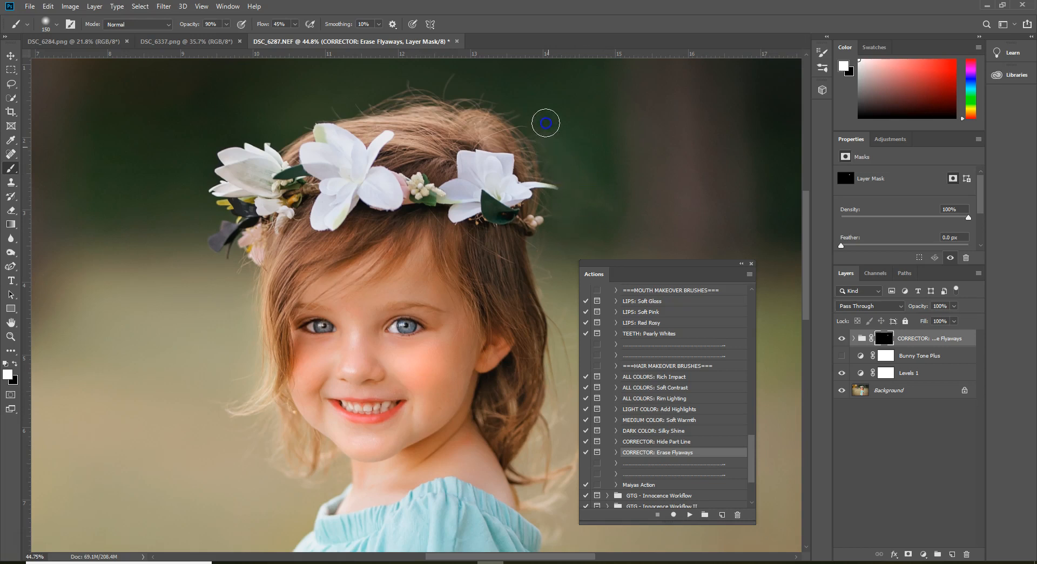
left_click_drag(541, 126, 535, 122)
mouse_move(486, 85)
left_mouse_down()
mouse_move(389, 77)
mouse_move(405, 84)
left_mouse_up()
- Merge the visible layers and remove the remaining stray hairs above the girl's head with the Spot Healing Brush in Content-Aware mode
left_click(11, 154)
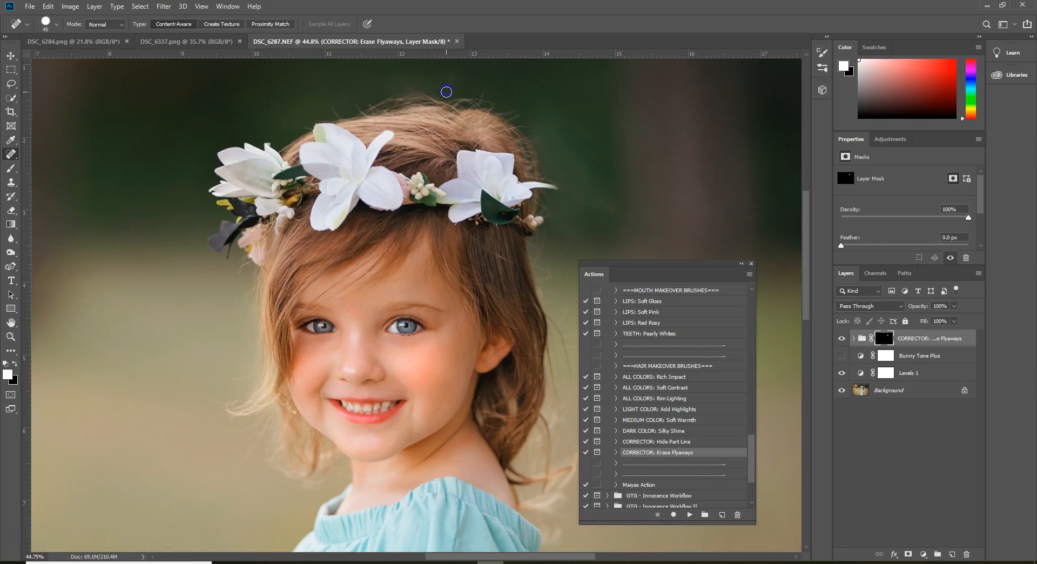
key("ctrl+shift+e")
mouse_move(452, 76)
left_mouse_down()
mouse_move(445, 102)
mouse_move(428, 75)
mouse_move(385, 92)
left_mouse_up()
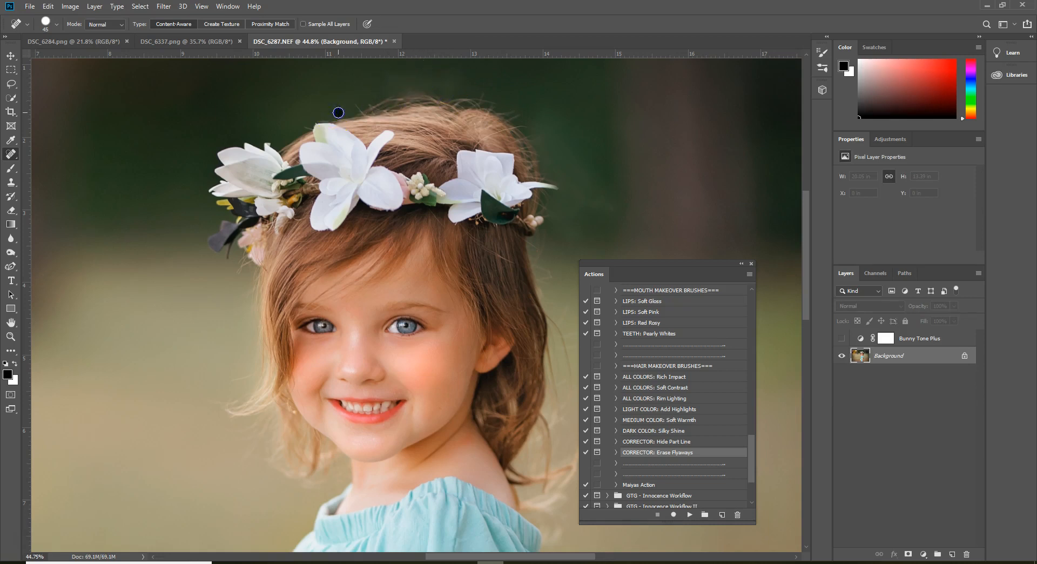
mouse_move(529, 99)
left_mouse_down()
mouse_move(518, 121)
mouse_move(485, 95)
left_mouse_up()
- Heal the stray hairs on both sides of the girl's hair, and move the Actions panel away from the hair
left_click_drag(564, 229, 540, 256)
left_click_drag(632, 274, 704, 266)
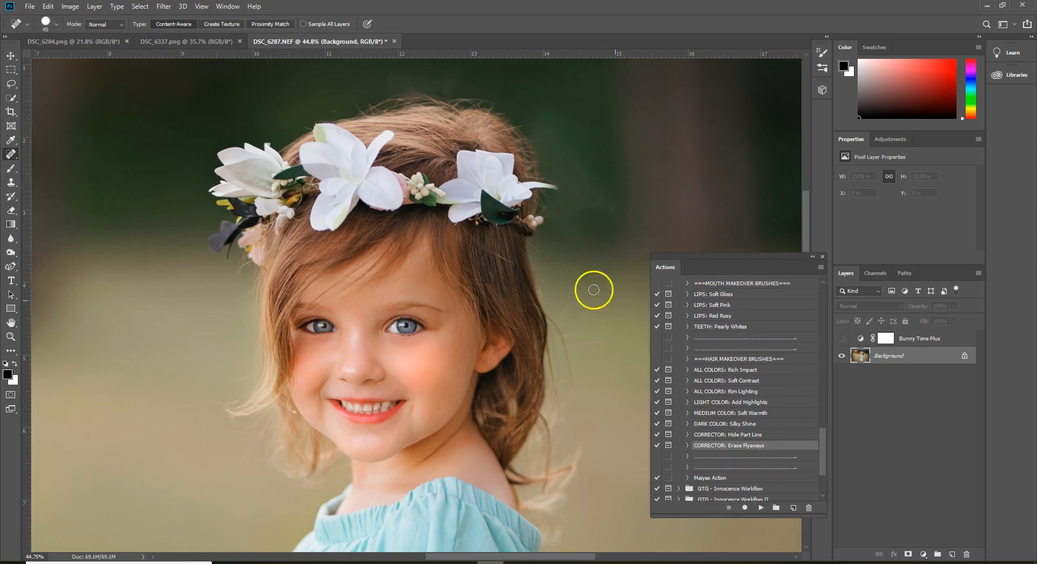
left_click(267, 308)
mouse_move(266, 307)
left_mouse_down()
mouse_move(235, 292)
mouse_move(240, 267)
left_mouse_up()
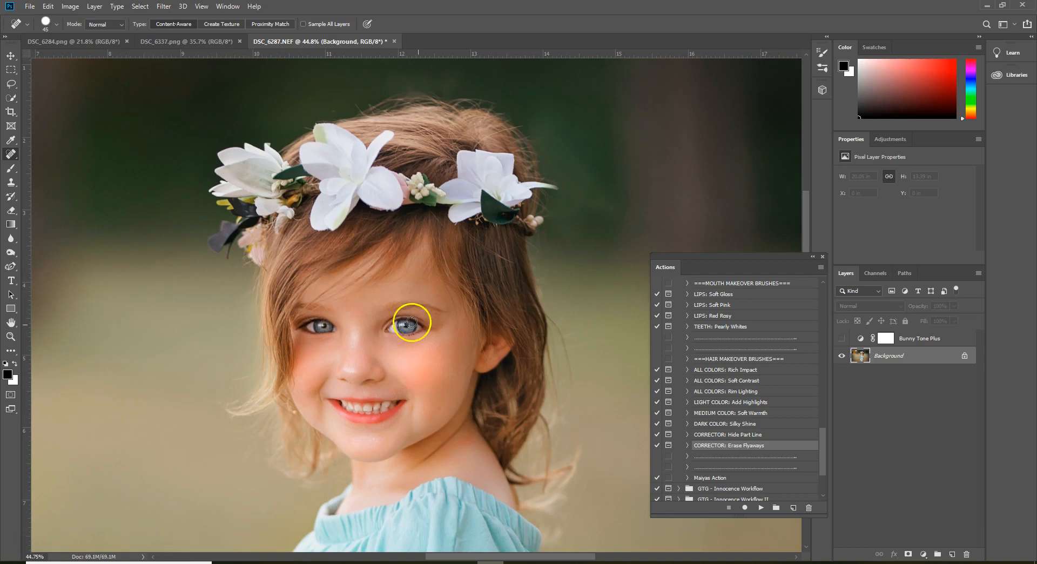
- Compare the whole edited portrait with the original by reverting the file and undoing the revert
key("z")
left_click(467, 298, "alt")
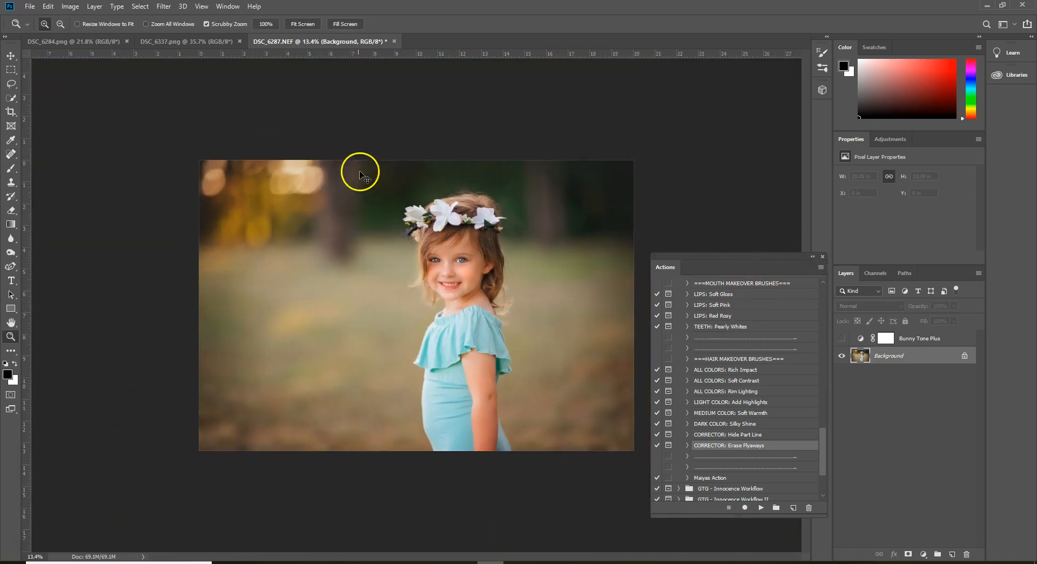
left_click(95, 6)
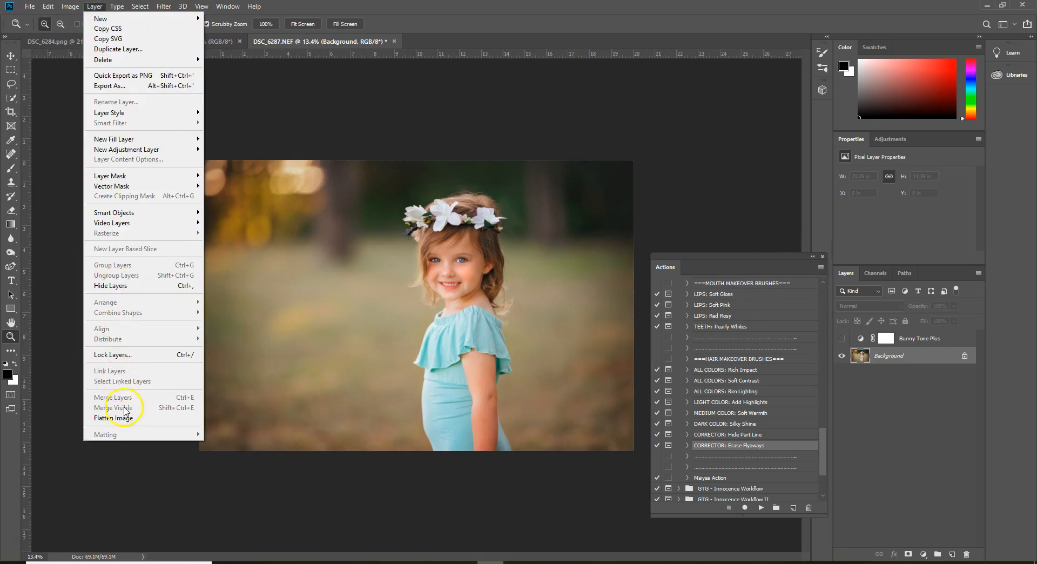
mouse_move(28, 6)
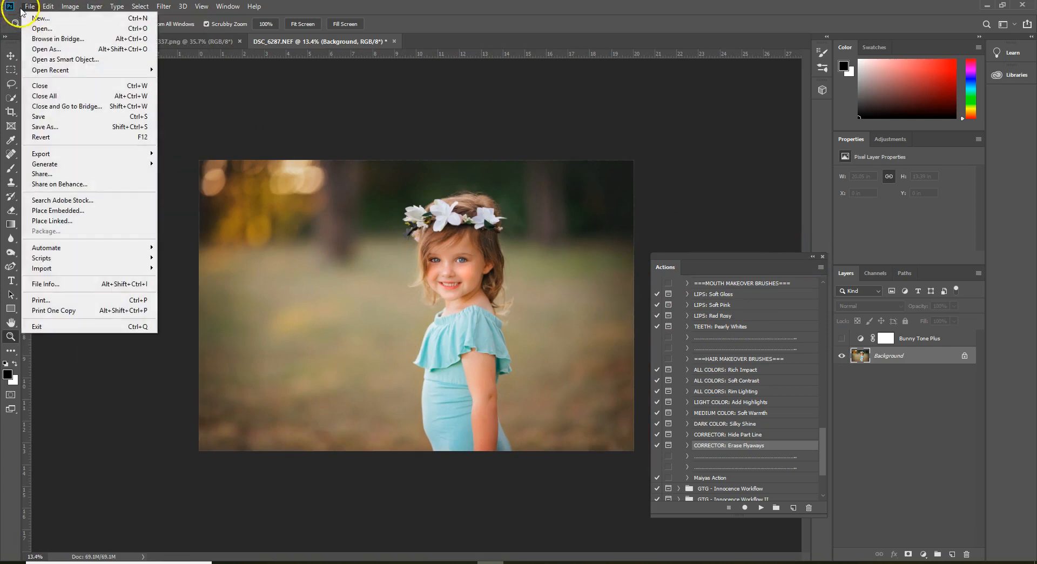
left_click(64, 138)
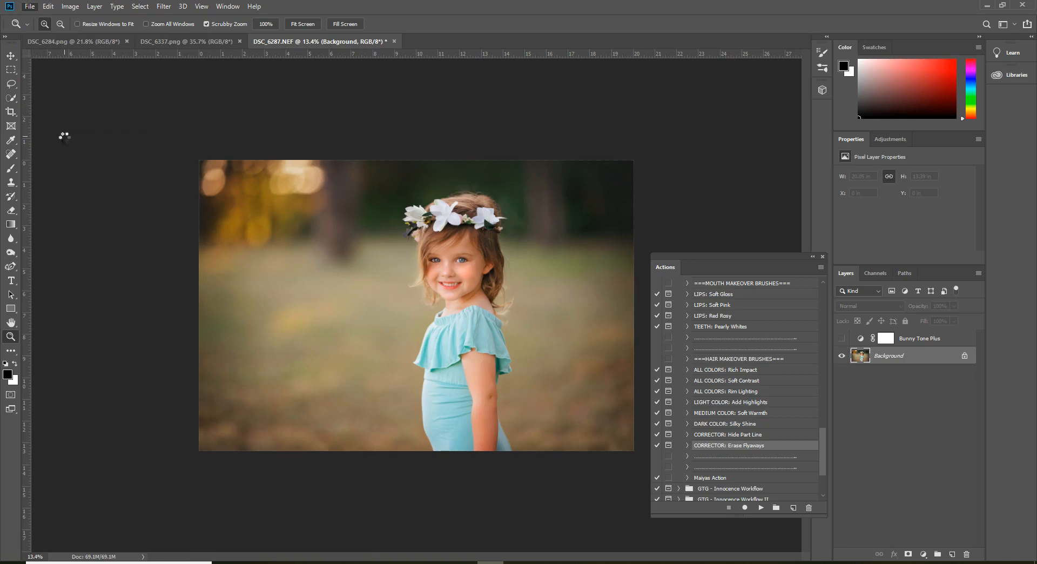
left_click(30, 6)
left_click(57, 19)
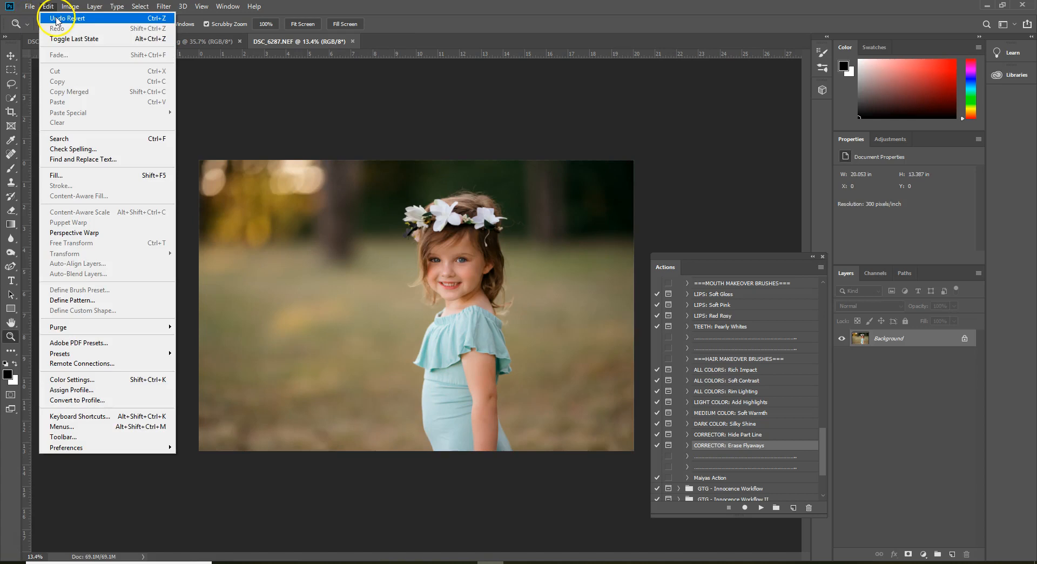
mouse_move(468, 253)
left_mouse_down()
mouse_move(470, 236)
mouse_move(475, 256)
mouse_move(454, 273)
mouse_move(468, 250)
left_mouse_up()
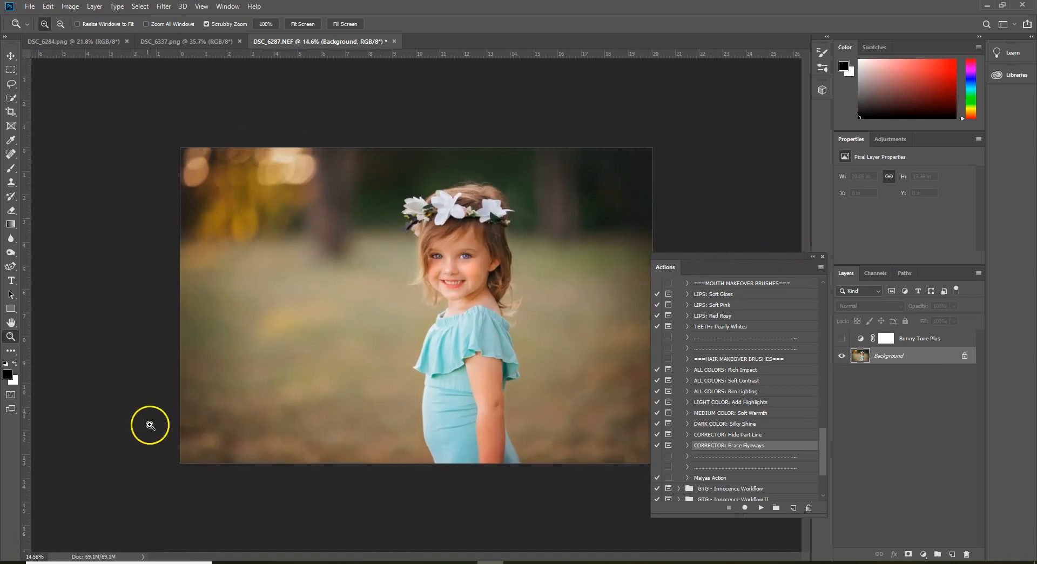